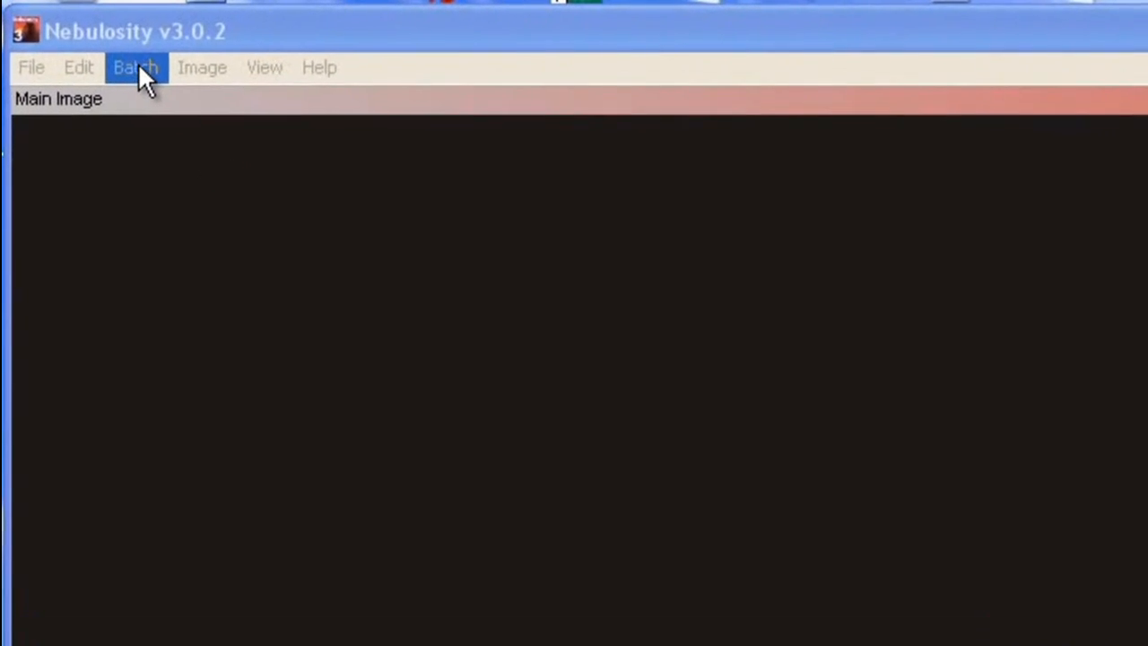
# Set up Align and Combine Images to save a stack with alignment None (fixed), Average / Default stacking and Fine-tune star location off
pyautogui.click(151, 72)
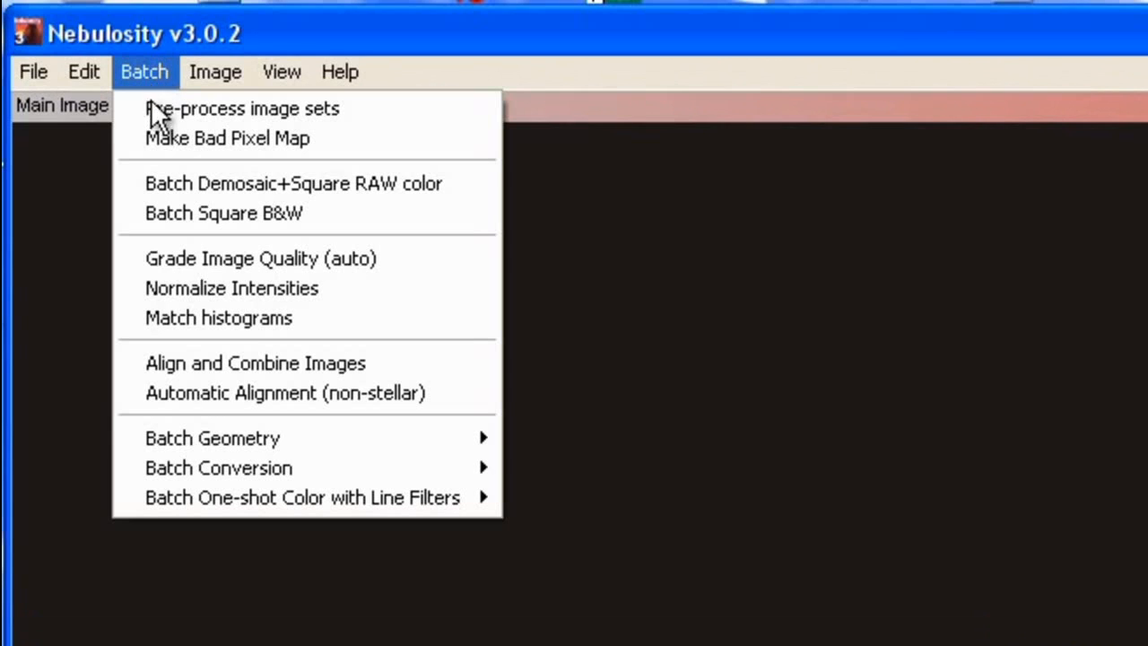
pyautogui.click(197, 364)
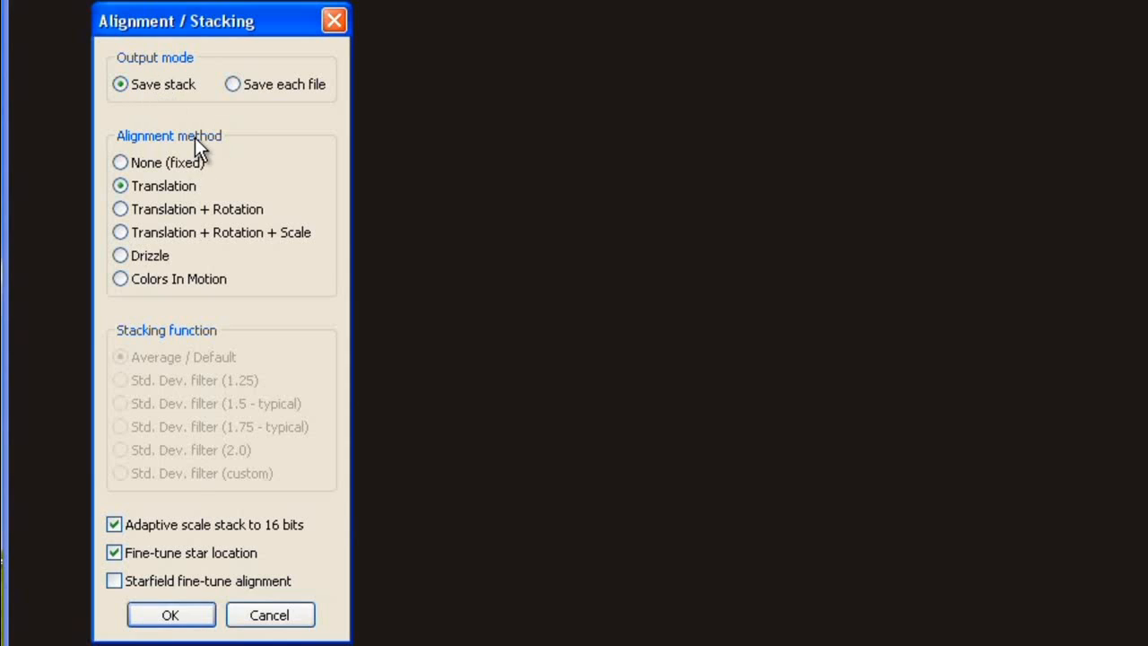
pyautogui.click(120, 163)
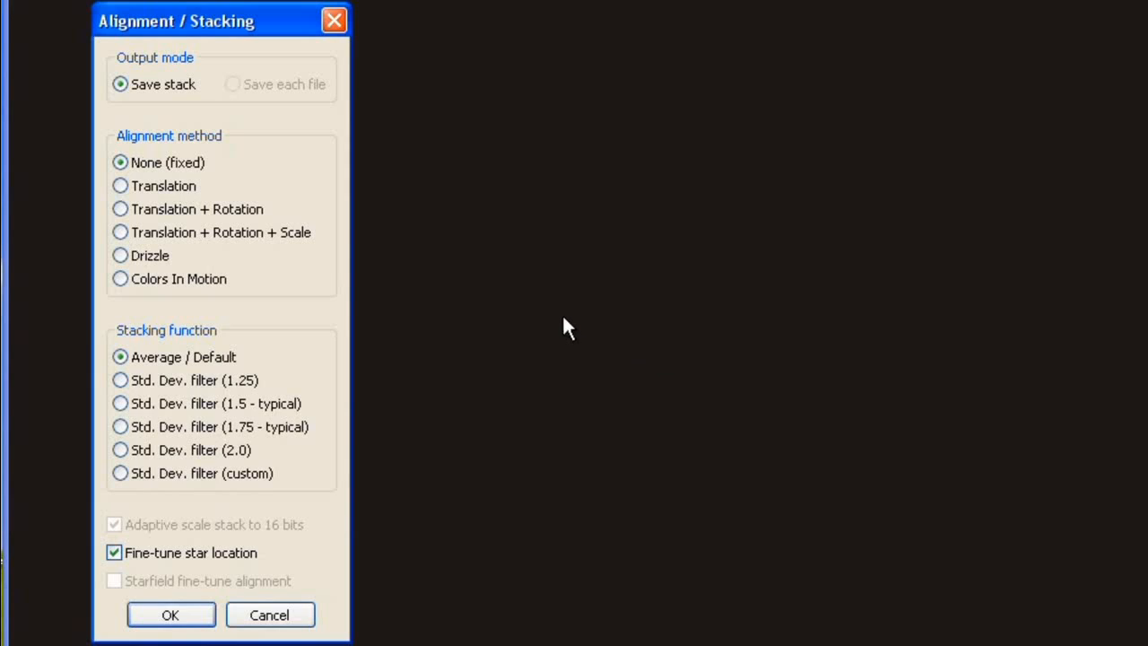
pyautogui.click(113, 553)
pyautogui.click(176, 616)
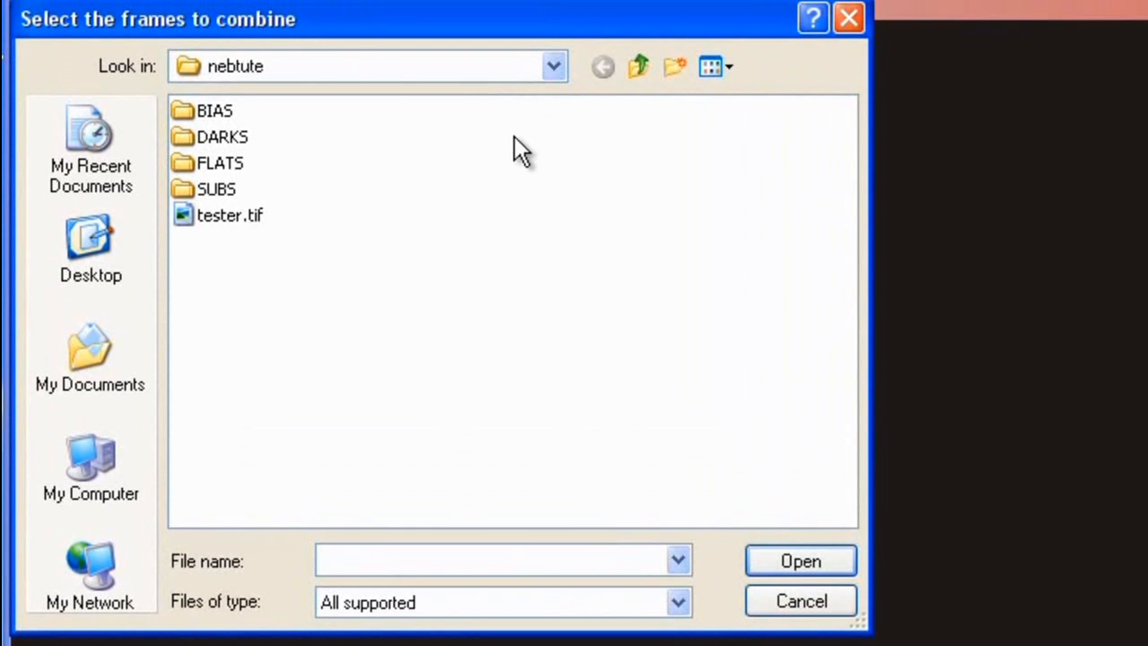
# Combine all dark frames in the DARKS folder, from dark-8-600s-2-C0.fit through dark-8-600s-50-C0.fit
pyautogui.doubleClick(188, 136)
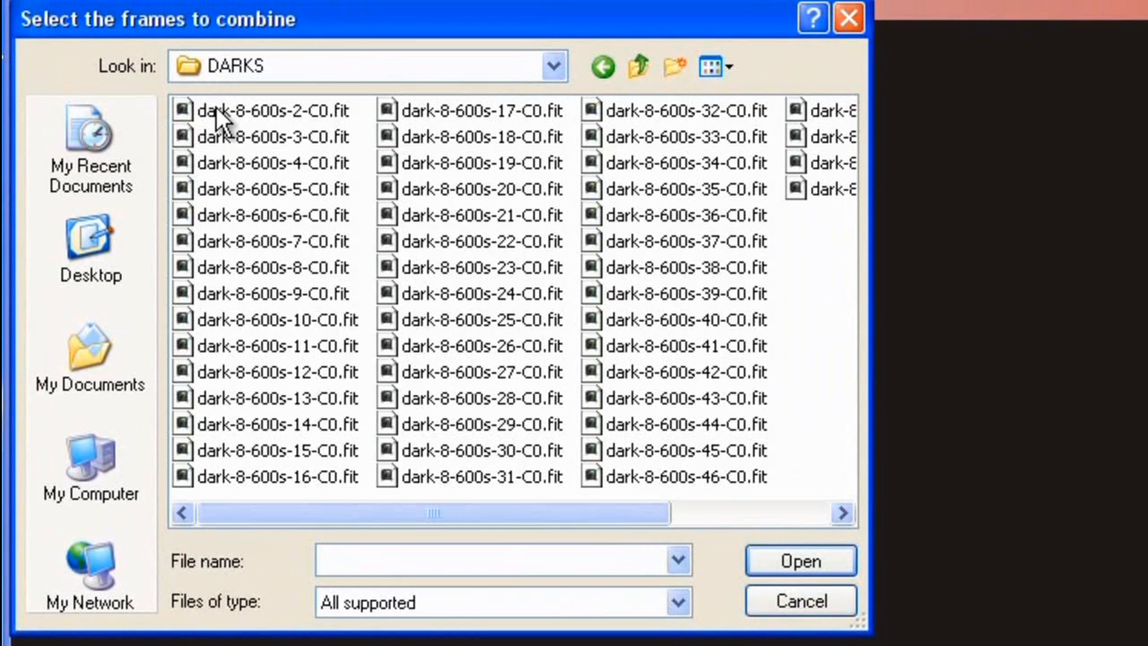
pyautogui.moveTo(300, 16); pyautogui.dragTo(640, 179)
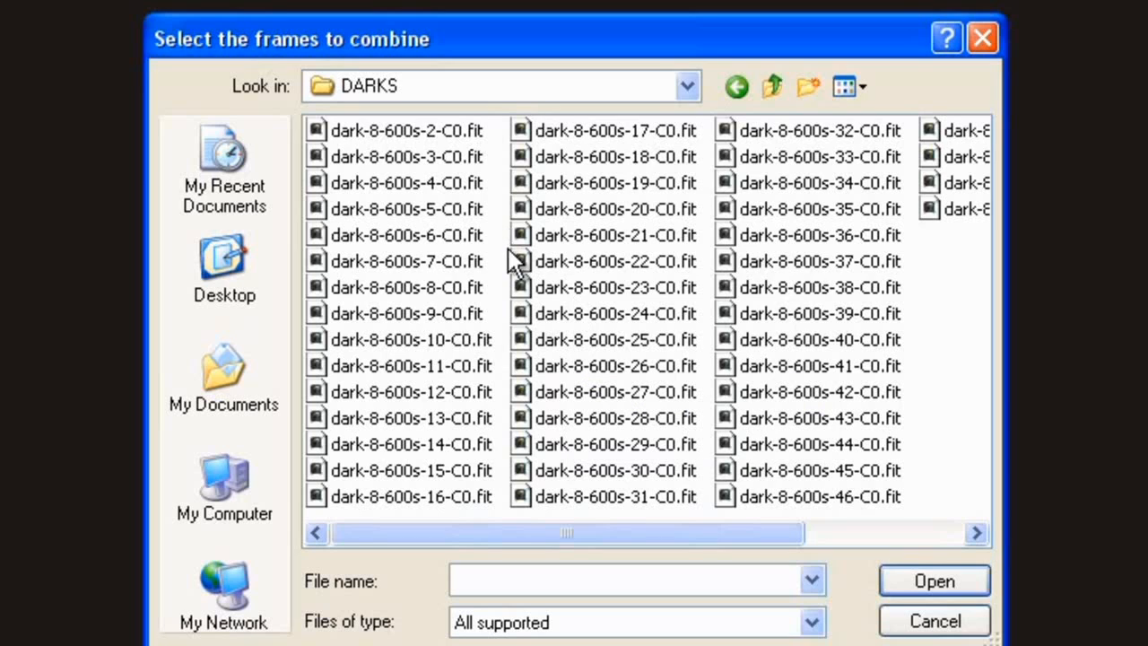
pyautogui.click(391, 132)
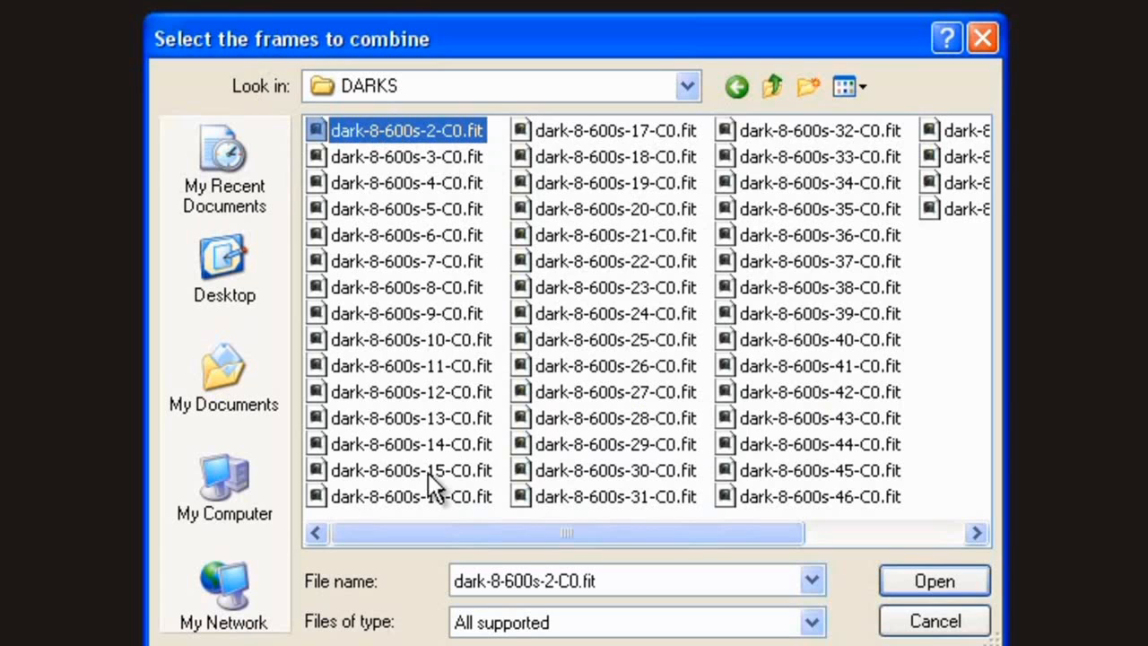
pyautogui.moveTo(431, 534); pyautogui.dragTo(714, 541)
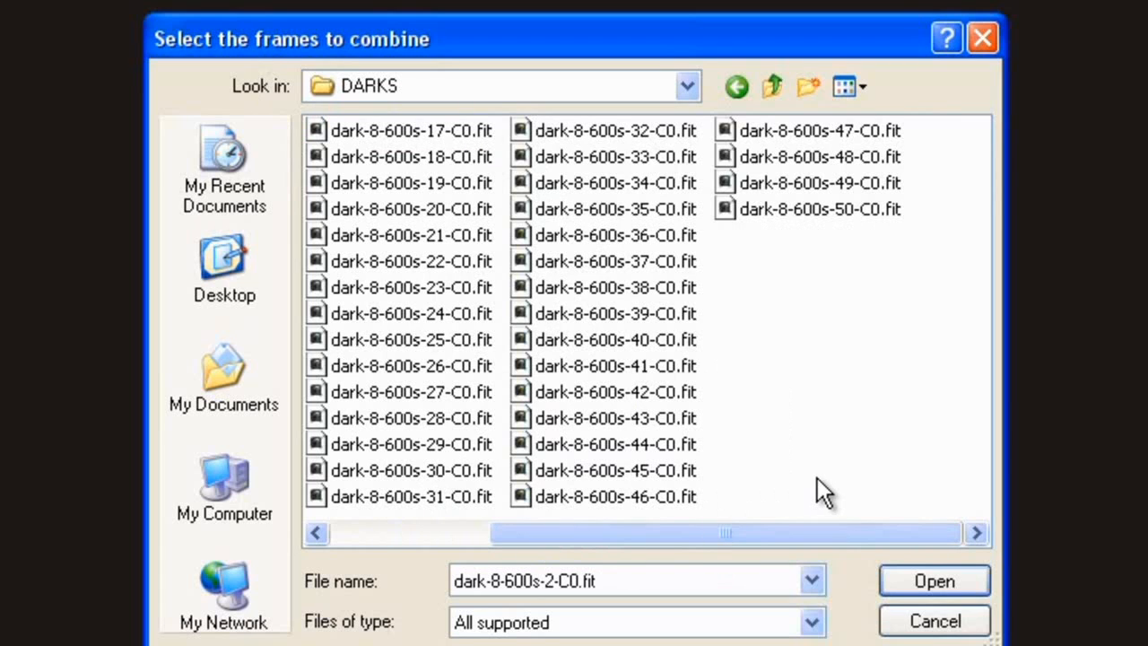
pyautogui.keyDown('shift'); pyautogui.click(778, 205); pyautogui.keyUp('shift')
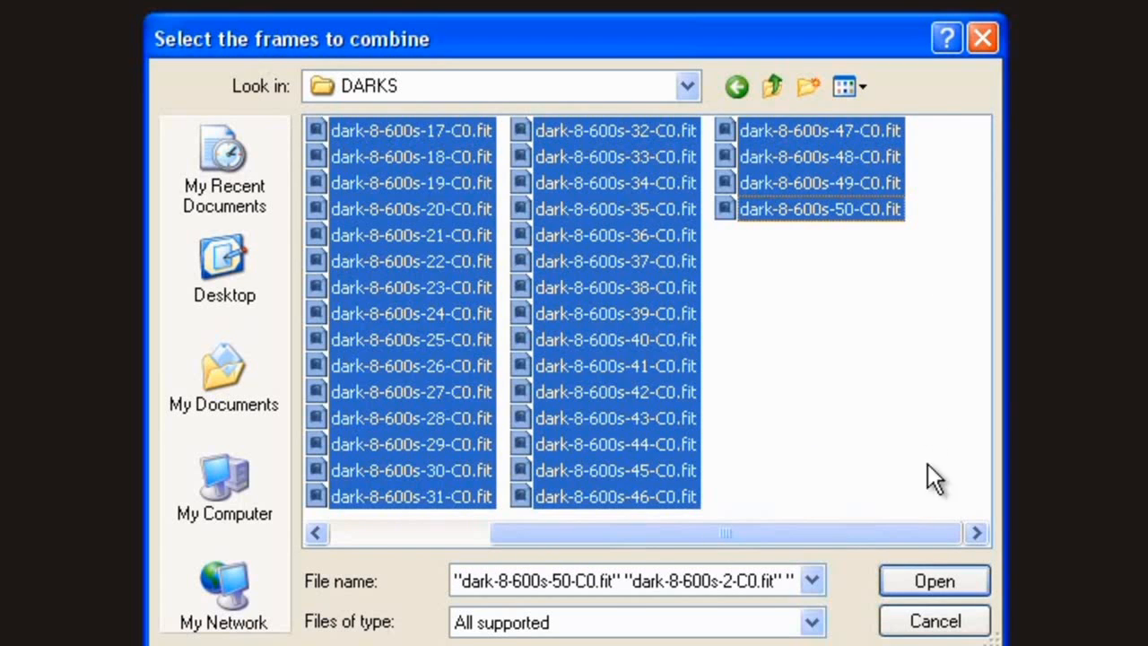
pyautogui.click(935, 580)
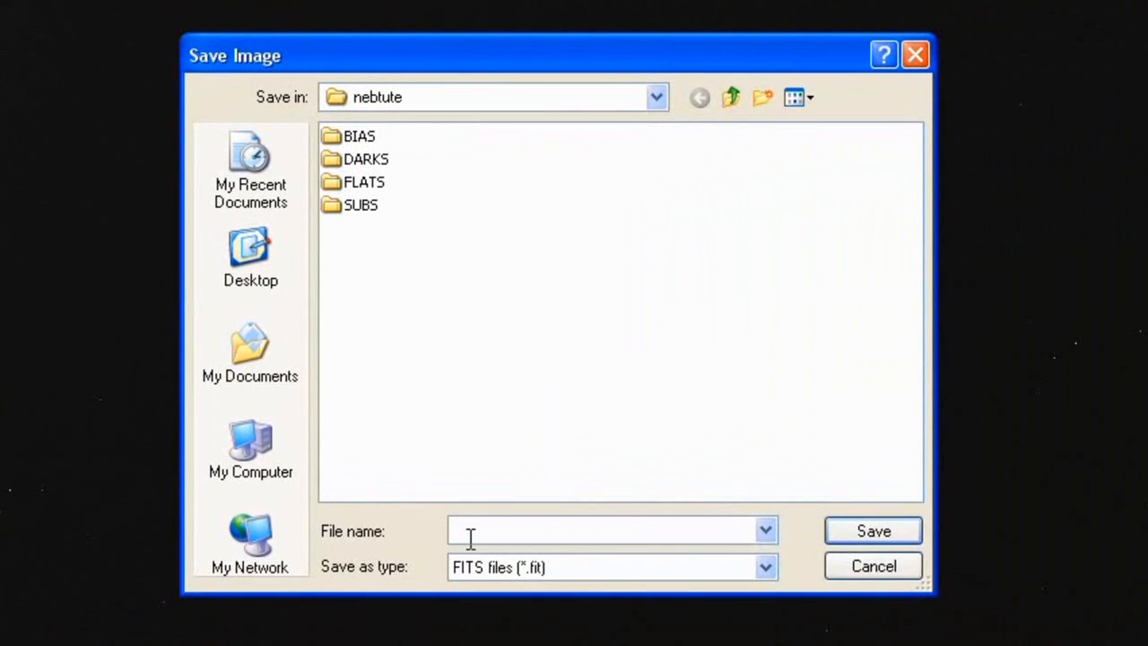
# Save the stacked dark image in the DARKS folder as a FITS file named "master dark"
pyautogui.doubleClick(340, 159)
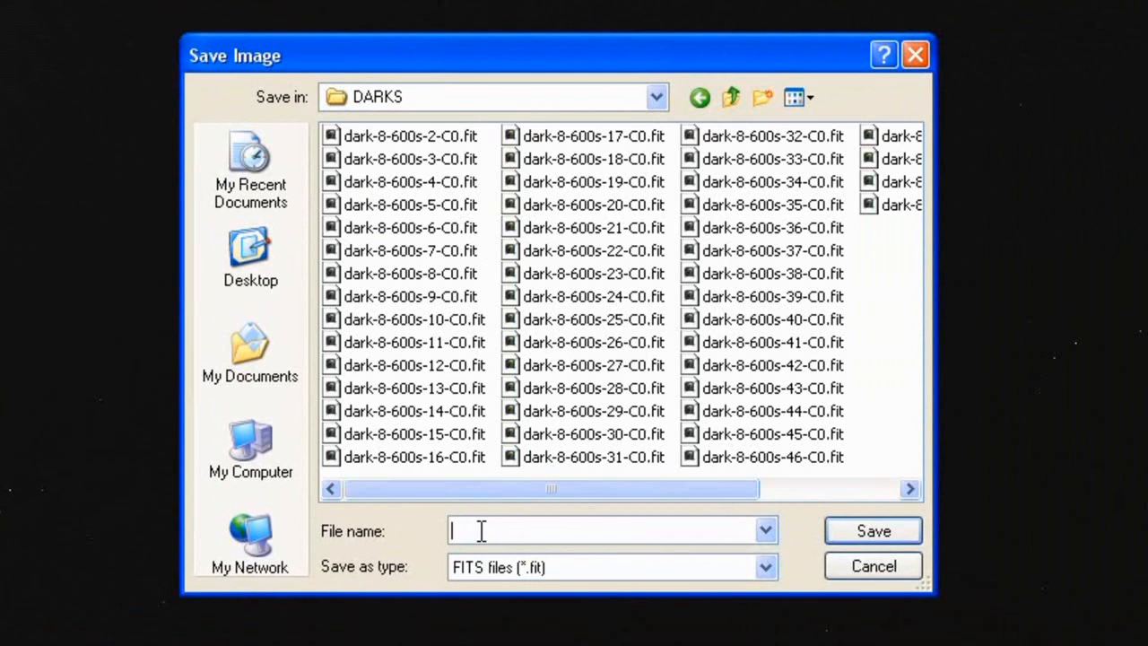
pyautogui.write('master dark')
pyautogui.click(868, 530)
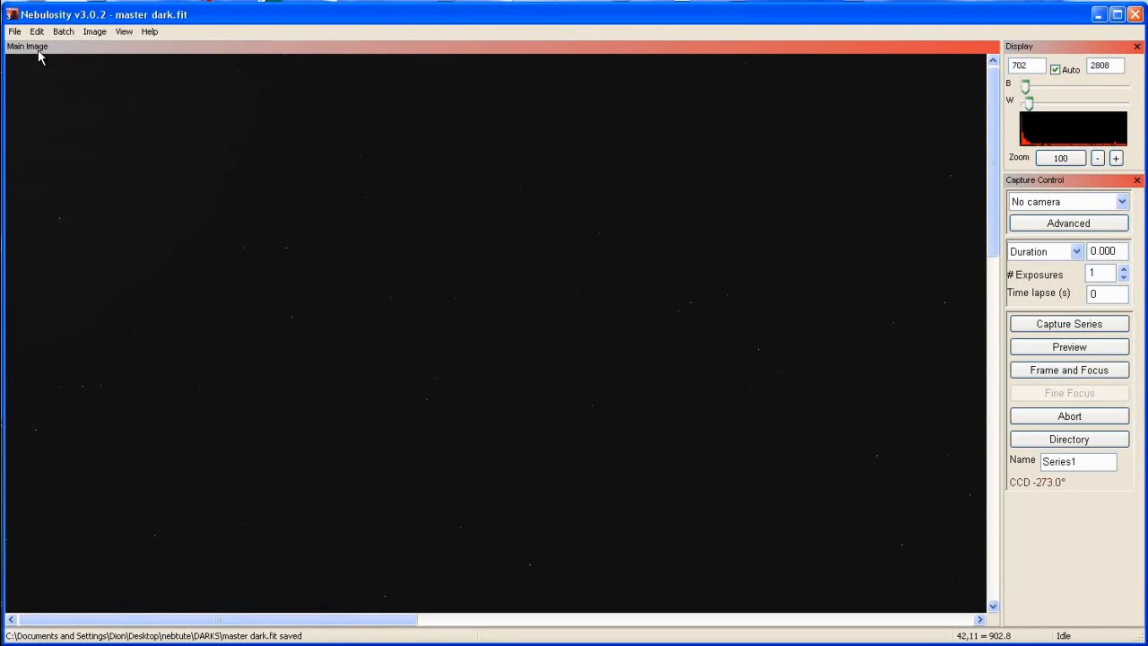
# Set up another Align and Combine Images stack with None (fixed) alignment, Average / Default stacking and no star location fine-tuning
pyautogui.click(66, 30)
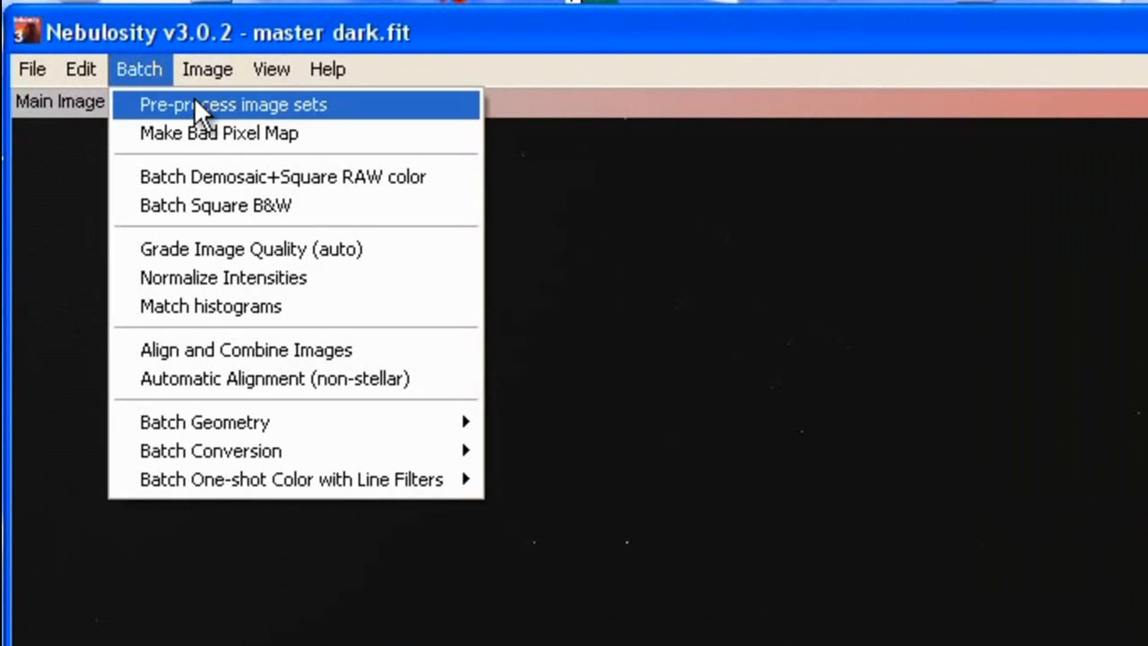
pyautogui.click(247, 351)
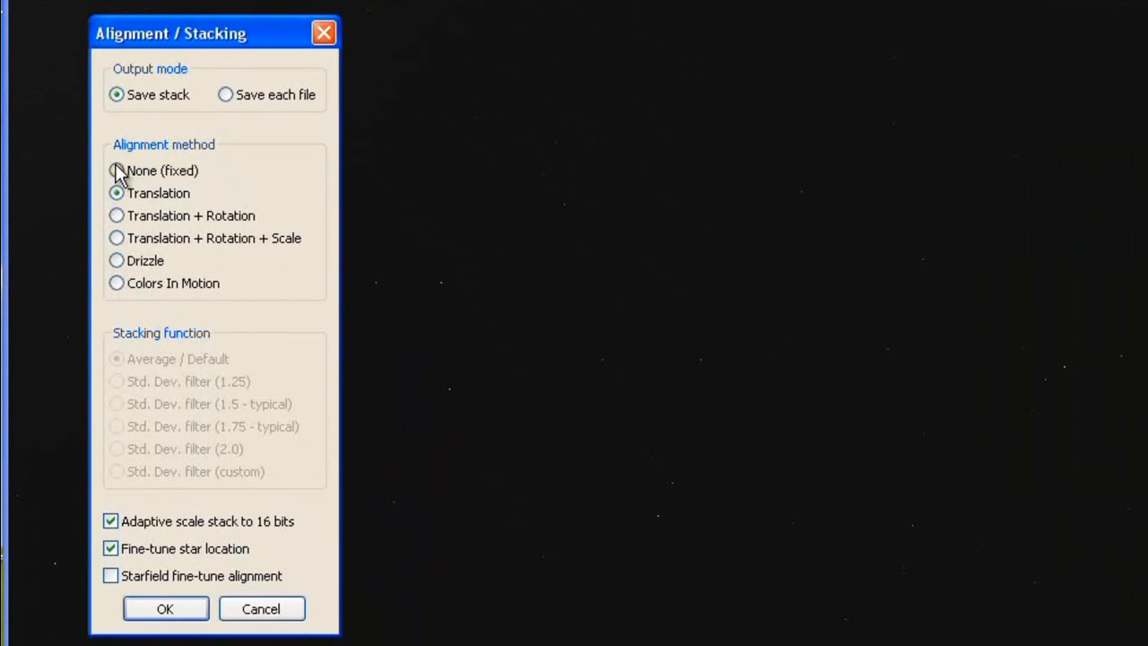
pyautogui.click(118, 172)
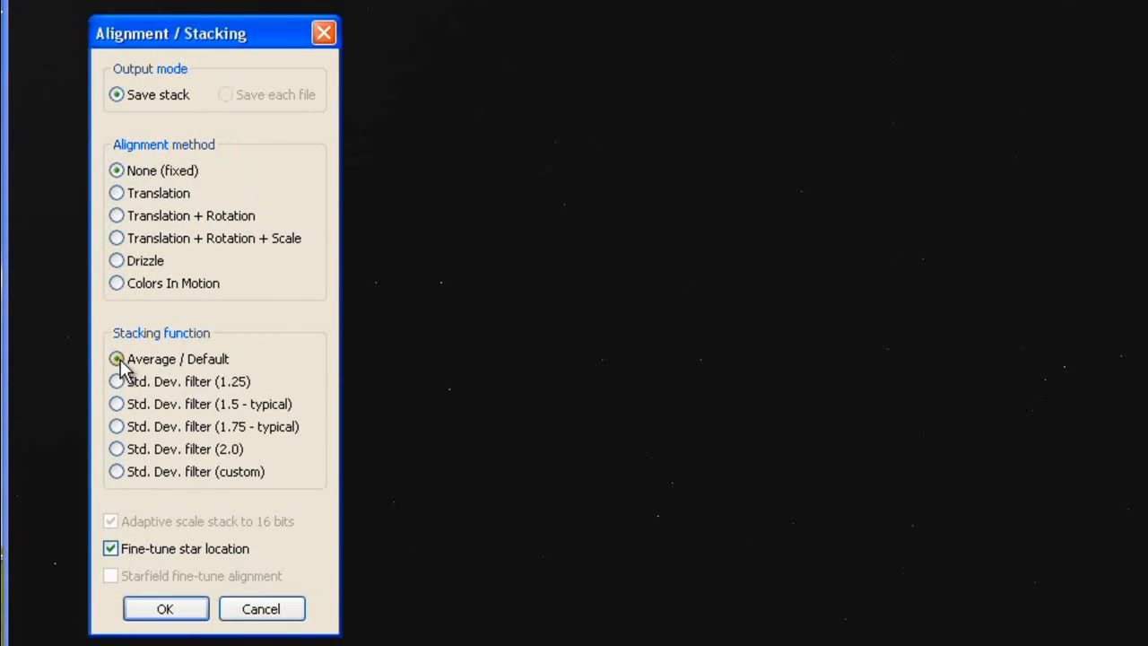
pyautogui.click(112, 549)
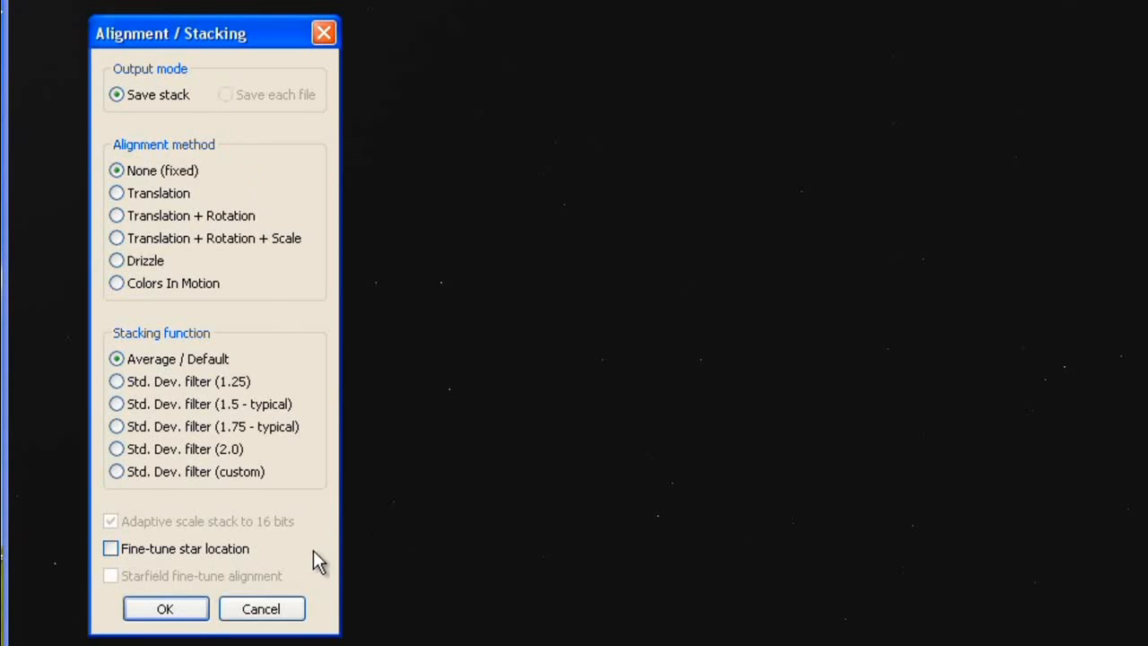
pyautogui.click(166, 609)
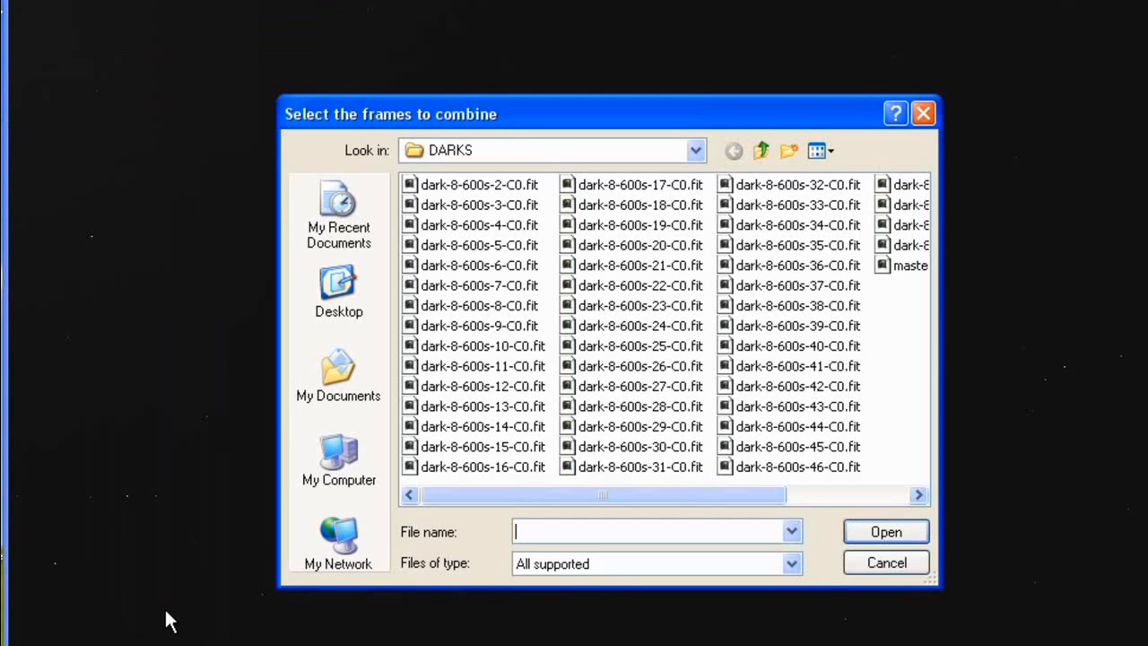
# Select the run of bias frames in the BIAS folder, starting with the first file, and combine them
pyautogui.click(763, 152)
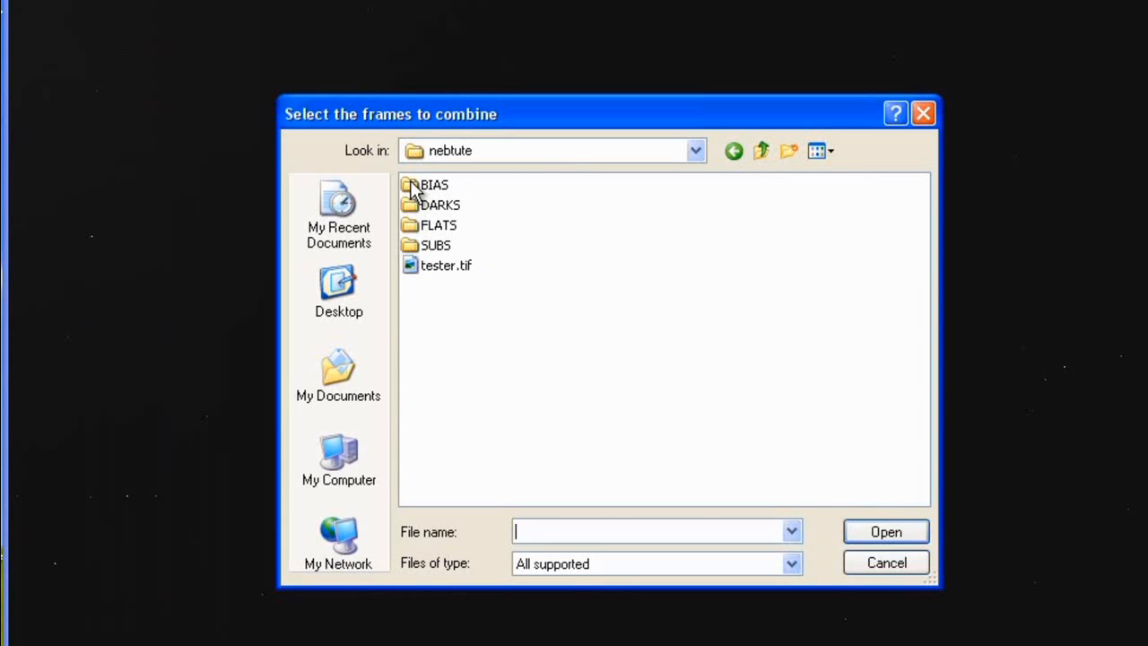
pyautogui.doubleClick(414, 186)
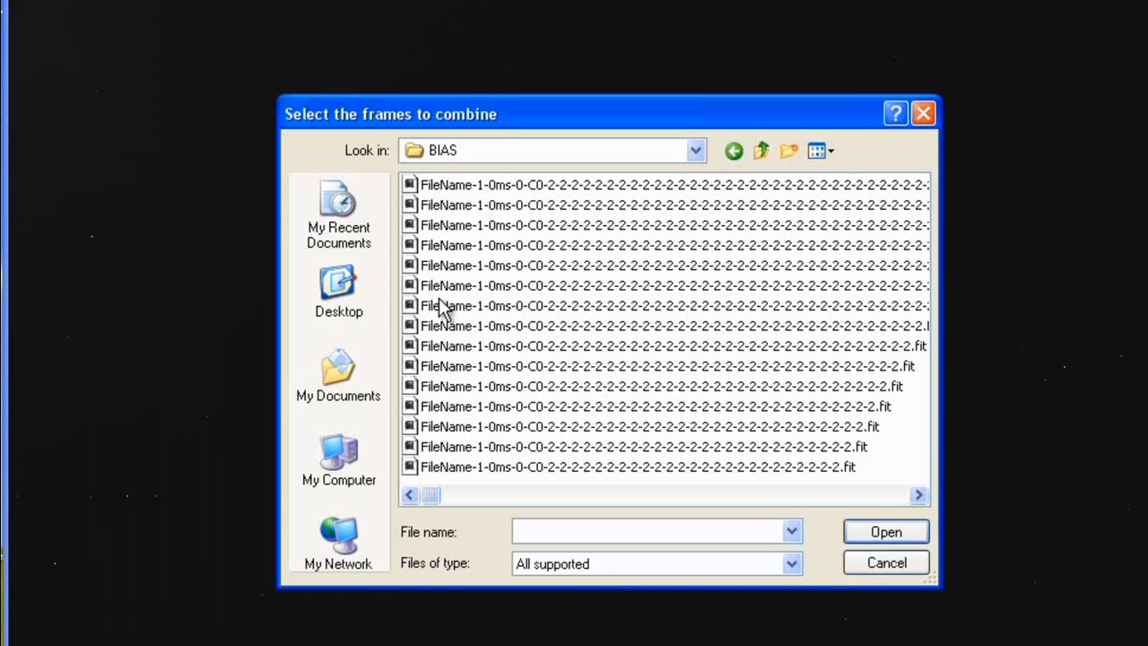
pyautogui.click(441, 188)
pyautogui.moveTo(430, 494); pyautogui.dragTo(628, 498)
pyautogui.keyDown('shift'); pyautogui.click(443, 472); pyautogui.keyUp('shift')
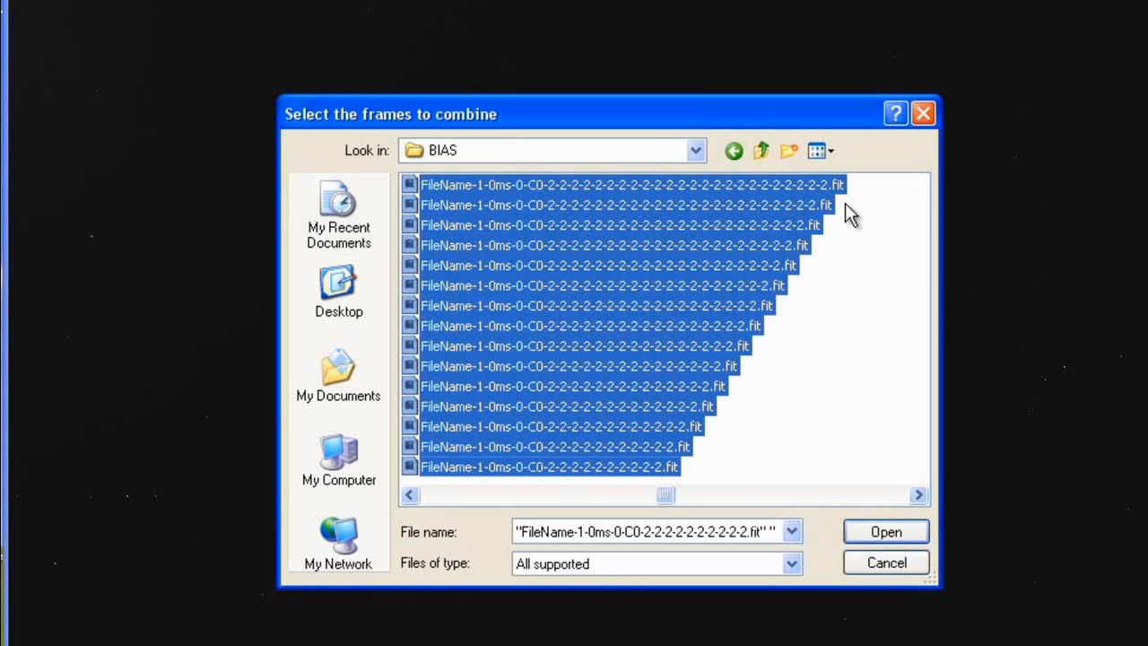
pyautogui.click(881, 533)
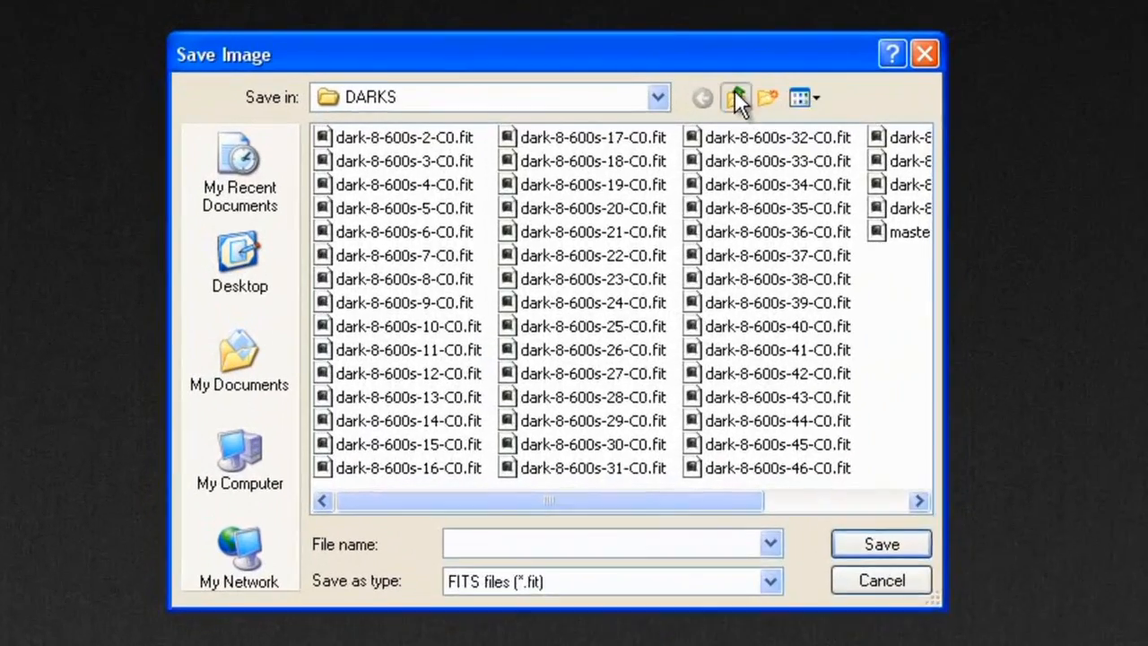
# Save the stacked bias image in the BIAS folder as a FITS file named "master Bias"
pyautogui.click(525, 154)
pyautogui.doubleClick(336, 132)
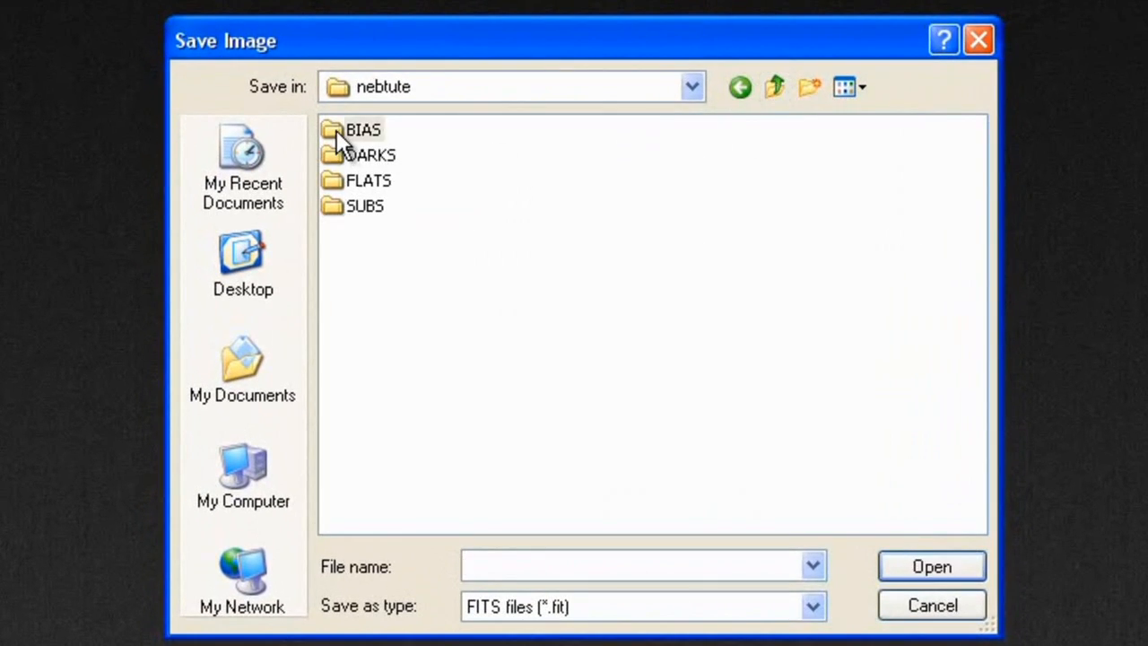
pyautogui.click(480, 565)
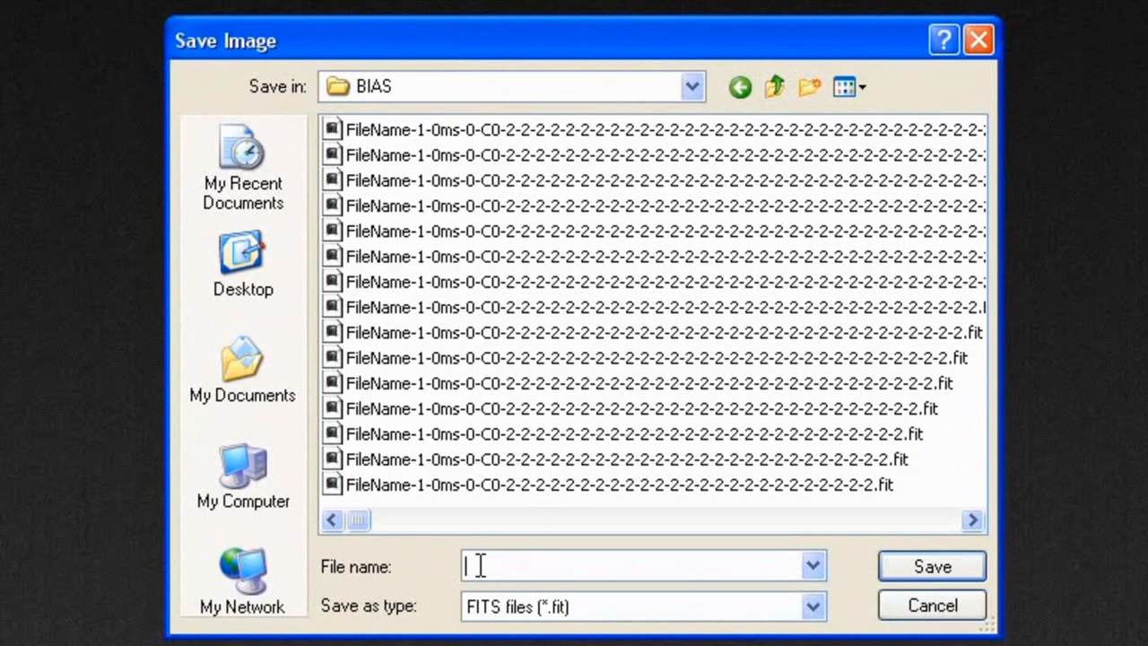
pyautogui.write('master Bias')
pyautogui.click(915, 564)
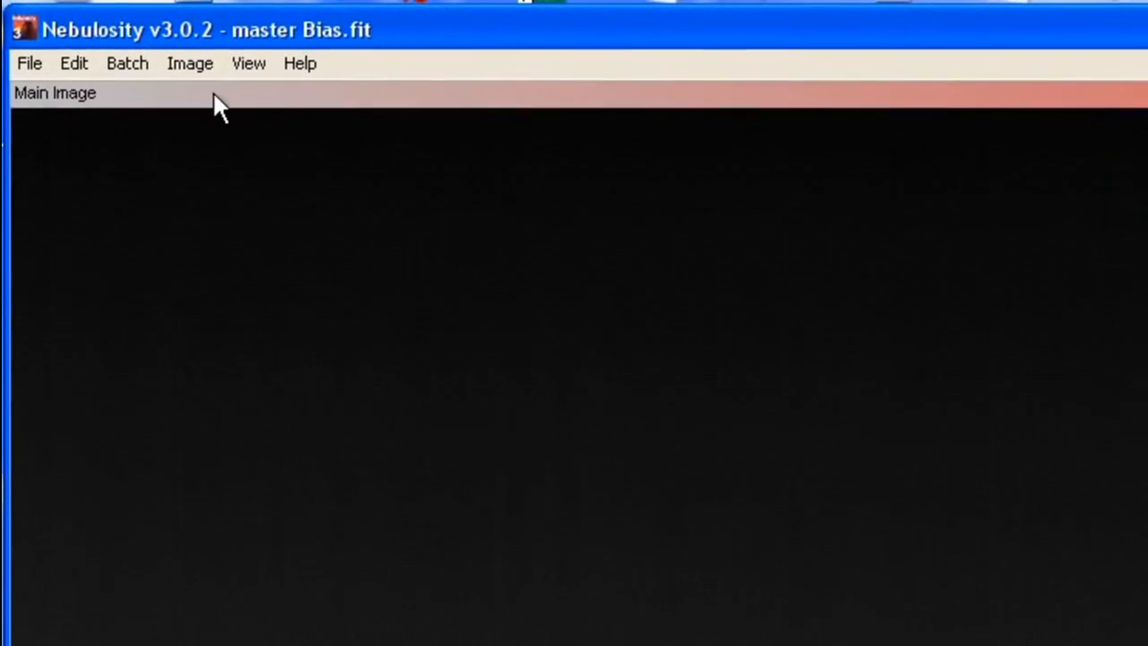
# Start pre-processing image sets and load master Bias.fit from the BIAS folder as Bias 1
pyautogui.click(128, 76)
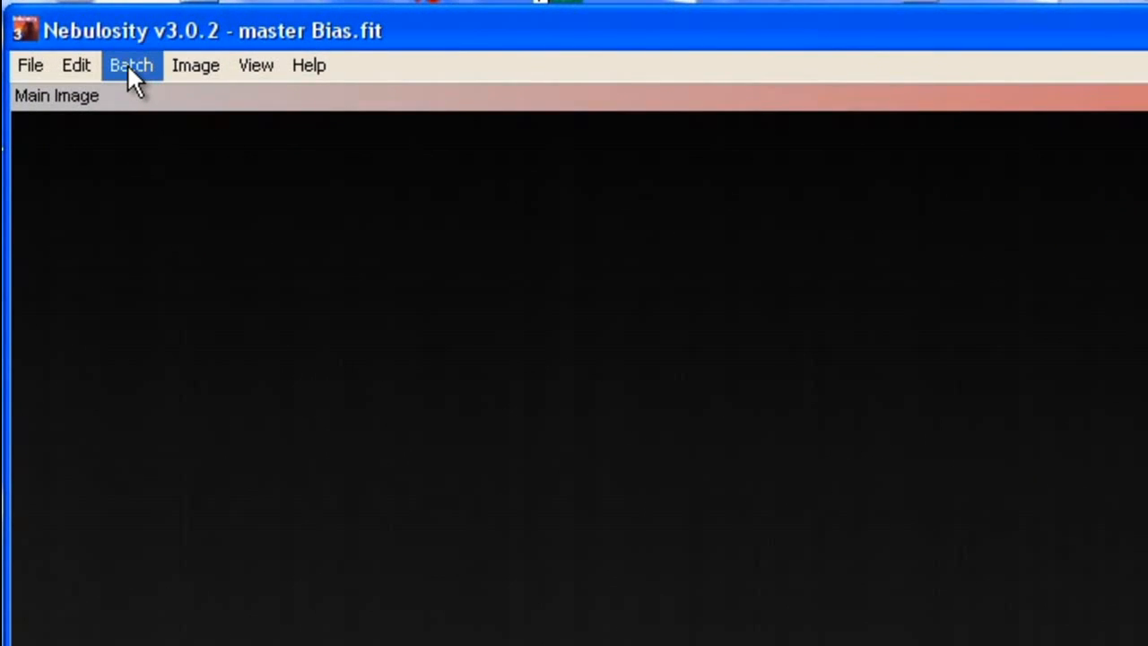
pyautogui.click(129, 64)
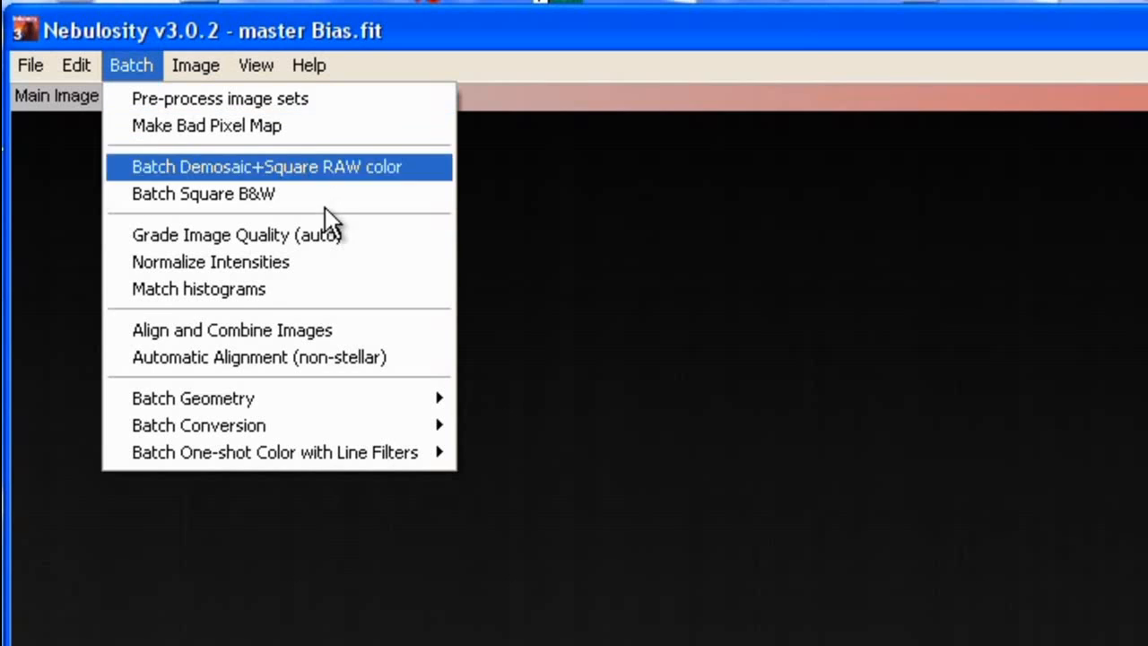
pyautogui.click(211, 98)
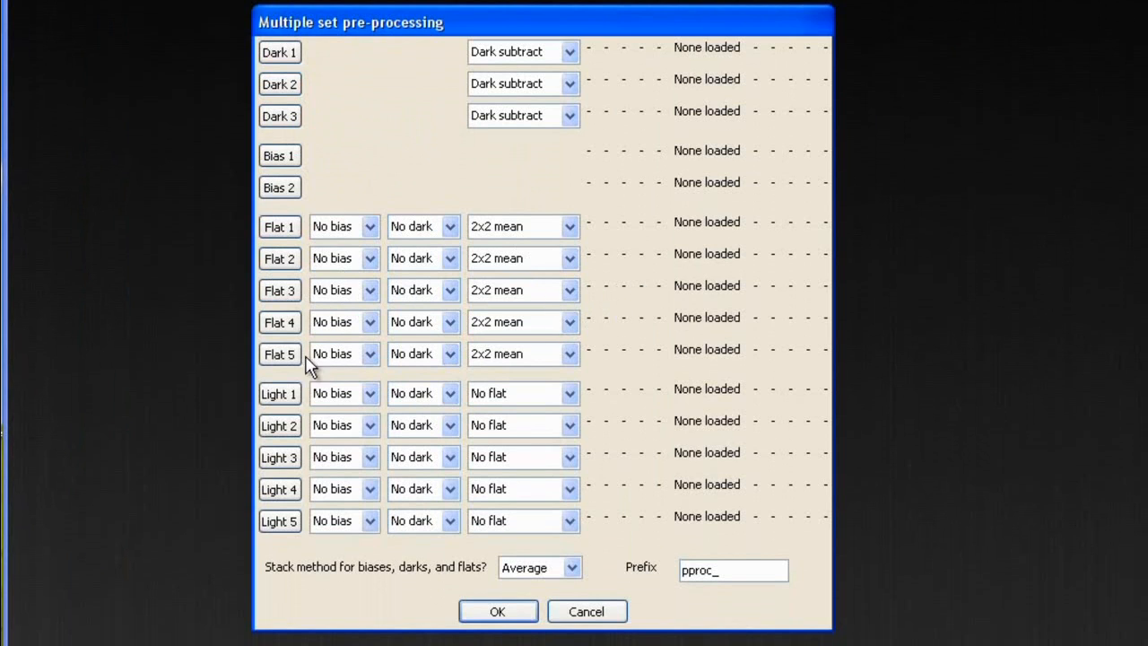
pyautogui.click(285, 158)
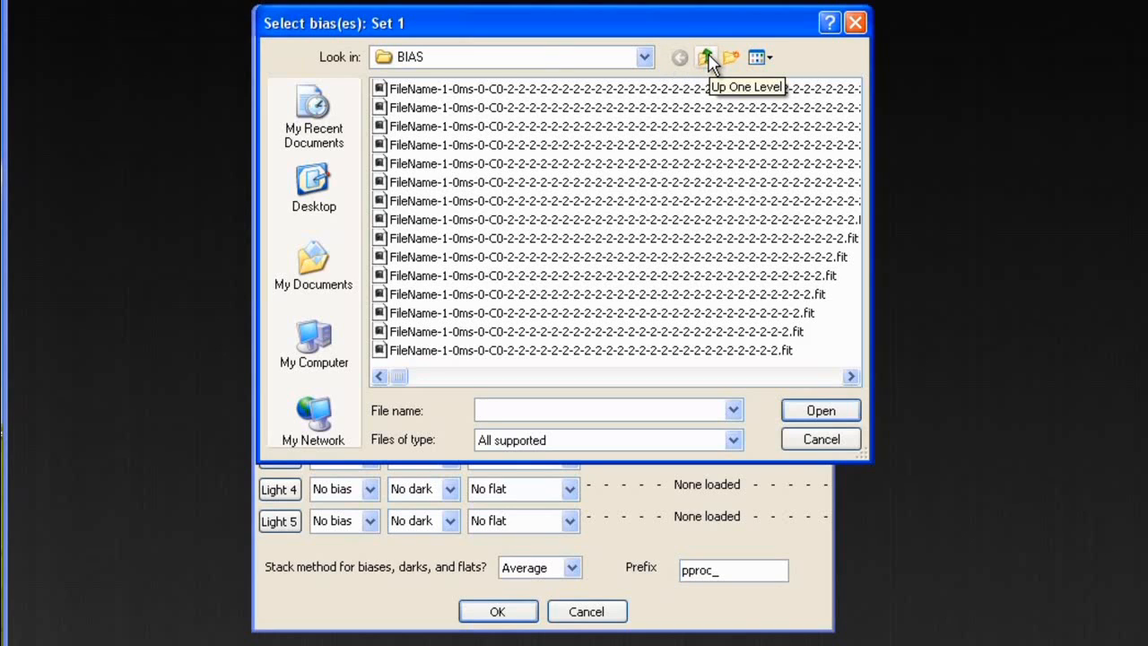
pyautogui.click(706, 59)
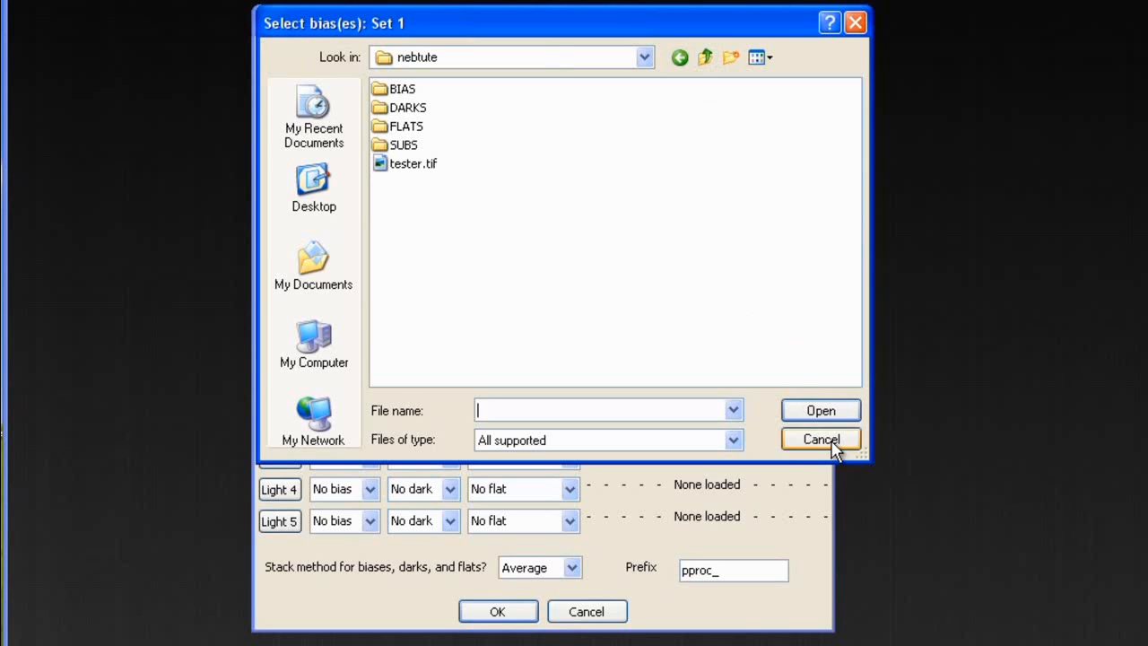
pyautogui.doubleClick(406, 93)
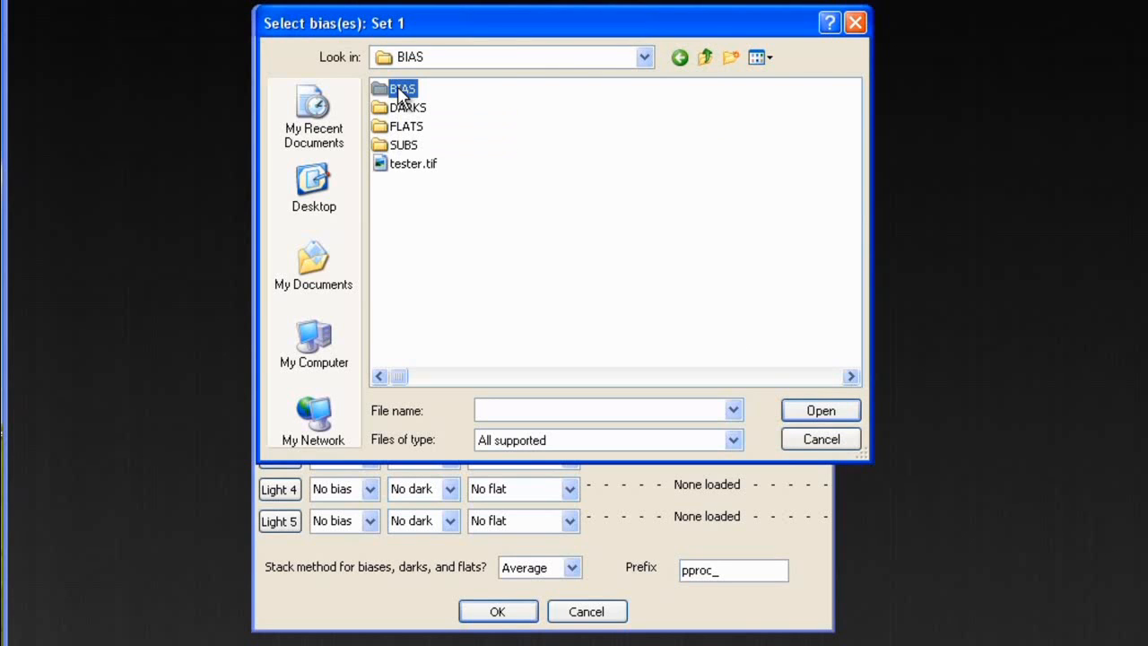
pyautogui.moveTo(405, 384); pyautogui.dragTo(753, 387)
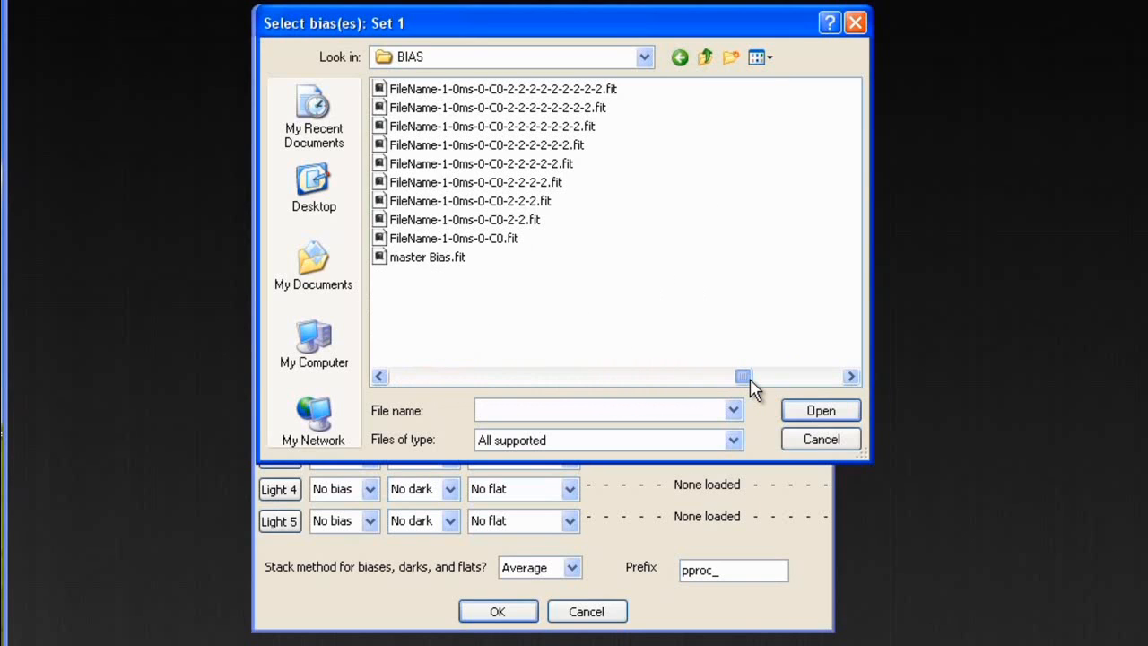
pyautogui.click(420, 258)
pyautogui.click(821, 411)
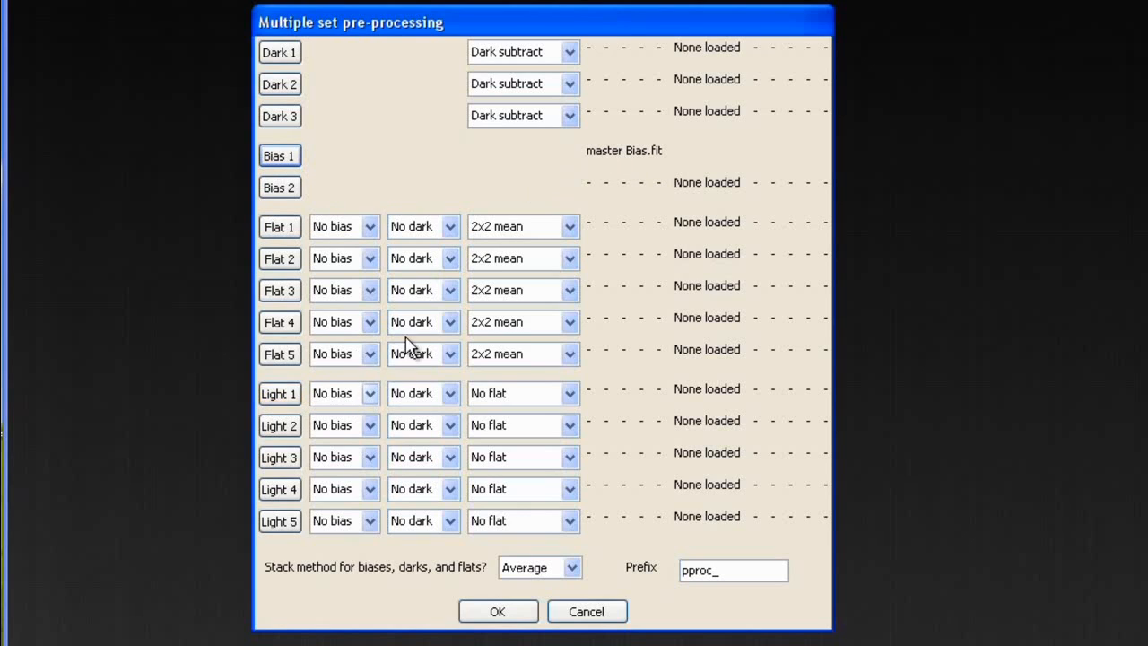
# Load the full run of FileName-1-345ms flat frames from the FLATS folder as the Light 1 set
pyautogui.click(283, 400)
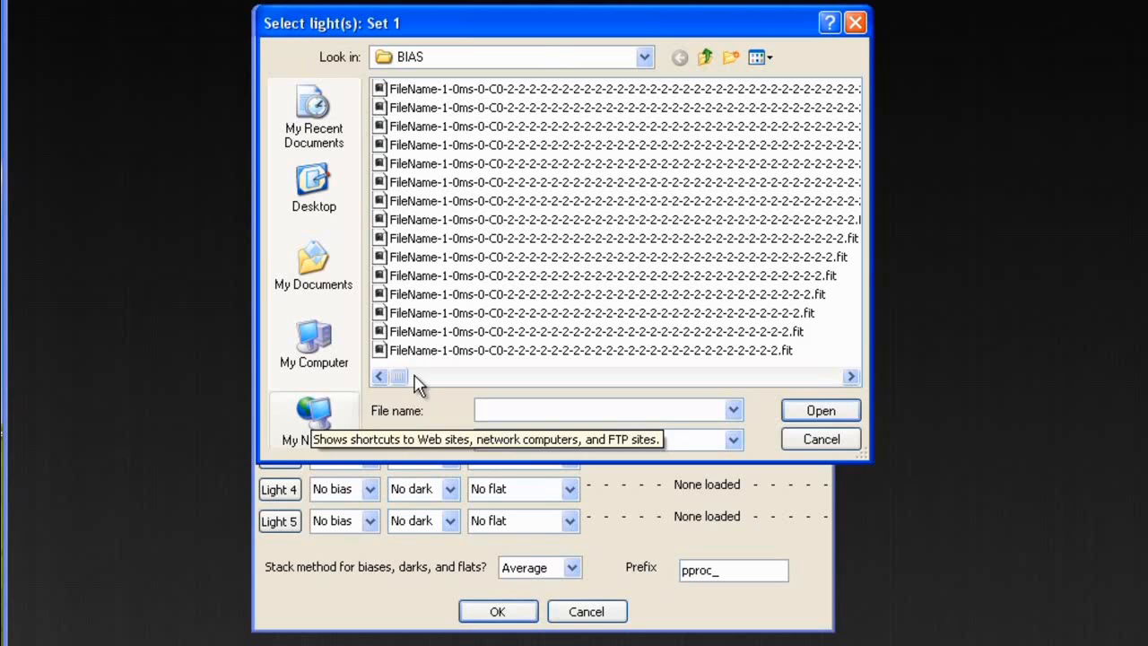
pyautogui.click(705, 57)
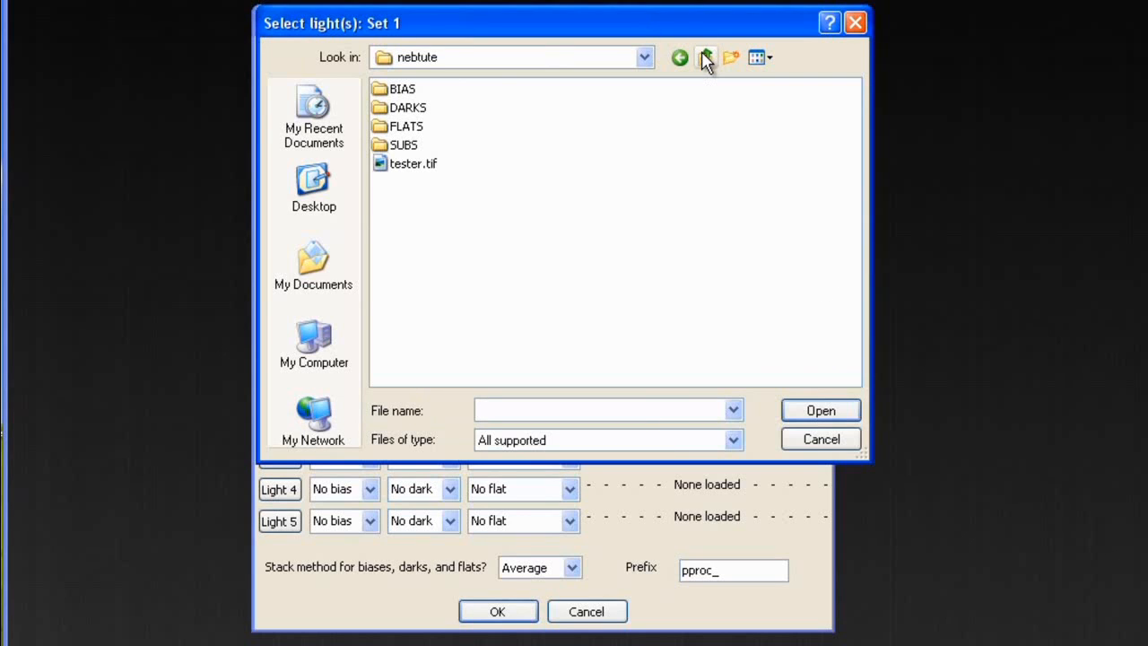
pyautogui.doubleClick(387, 128)
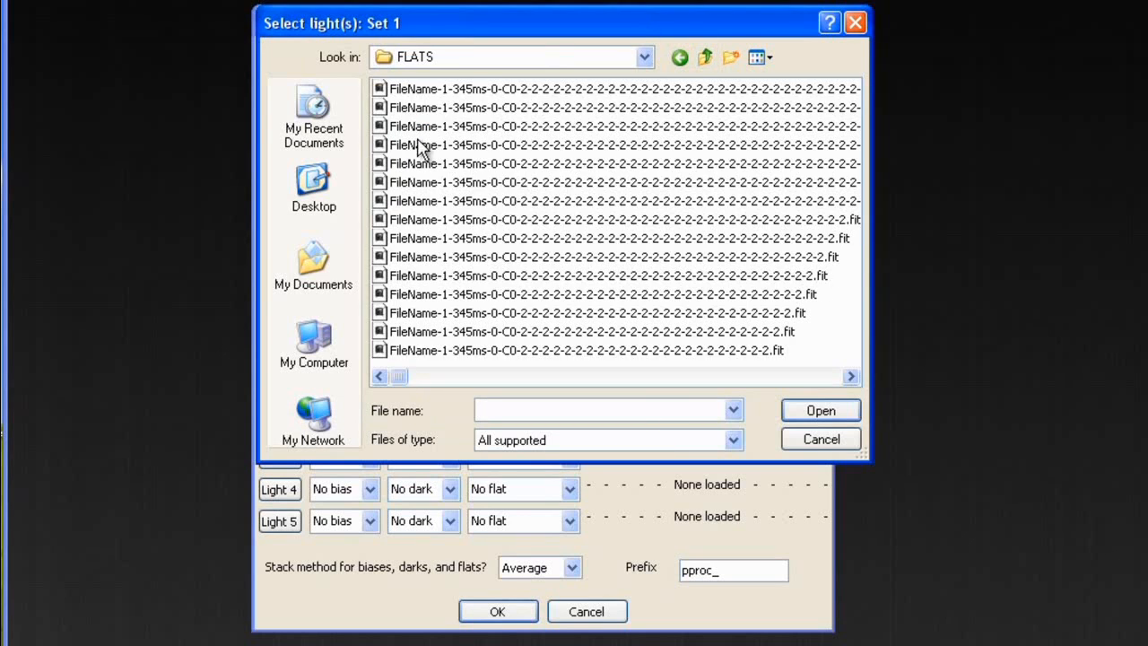
pyautogui.click(425, 89)
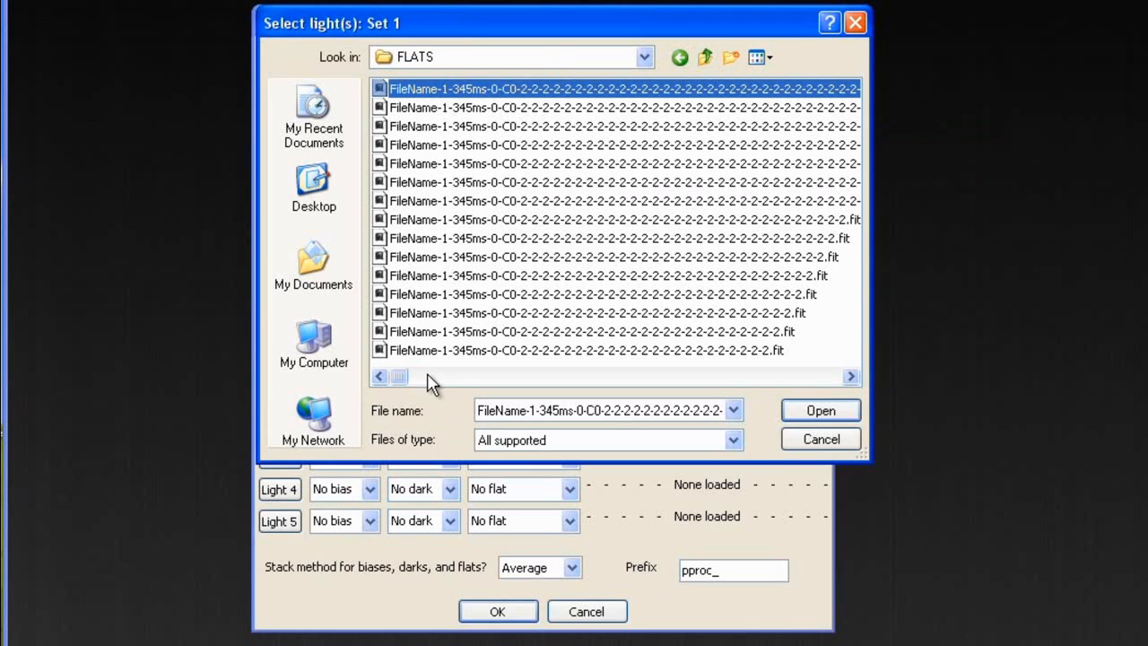
pyautogui.moveTo(428, 379); pyautogui.dragTo(619, 378)
pyautogui.keyDown('shift'); pyautogui.click(428, 351); pyautogui.keyUp('shift')
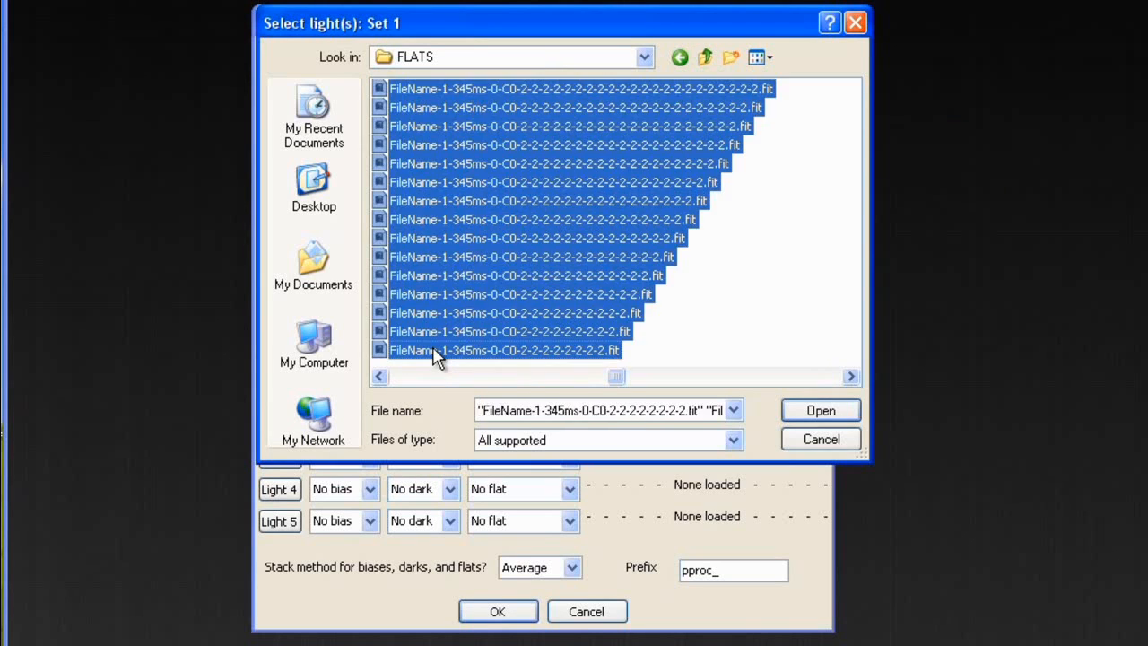
pyautogui.click(818, 413)
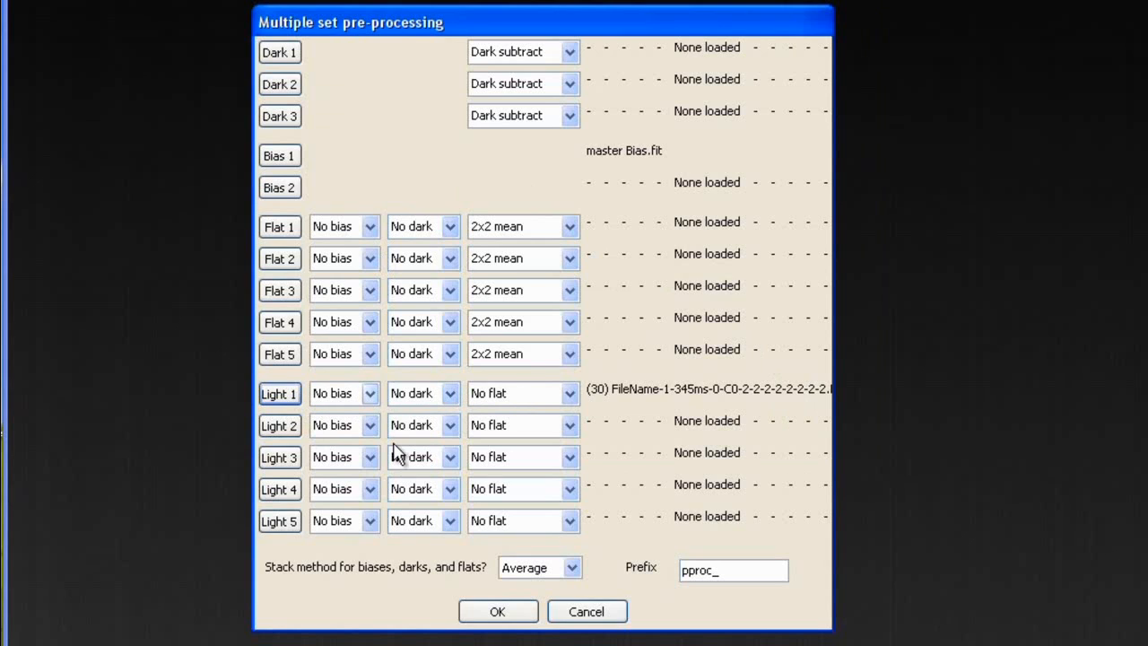
# Assign Bias 1 to the Light 1 set and run the pre-processing with the pproc_ prefix
pyautogui.click(370, 394)
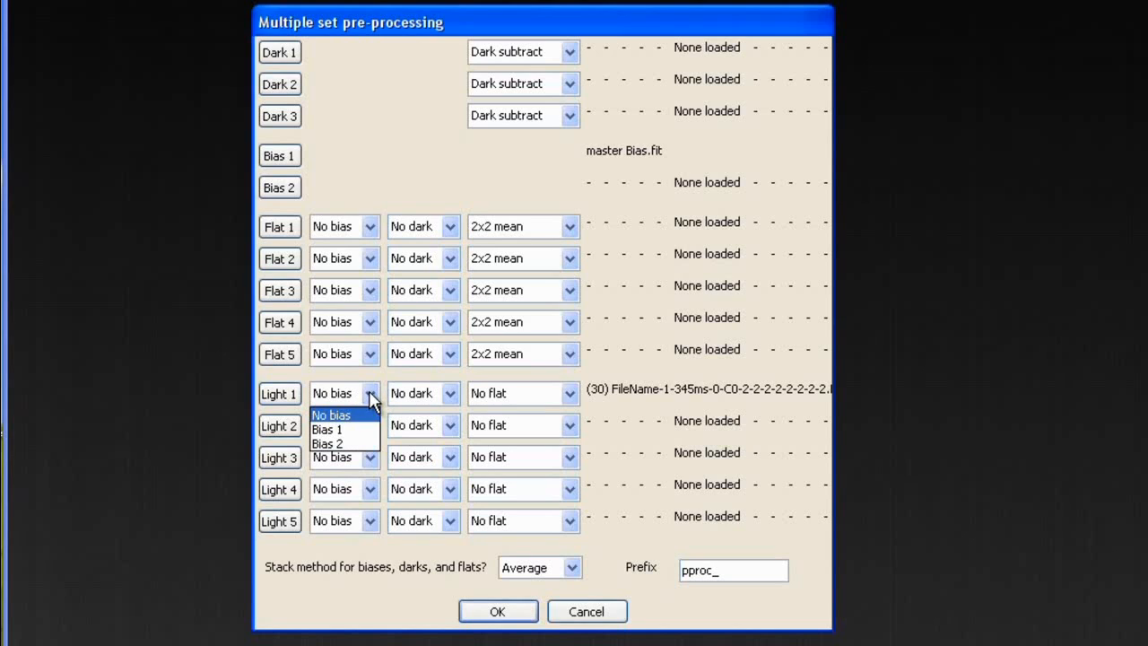
pyautogui.click(339, 430)
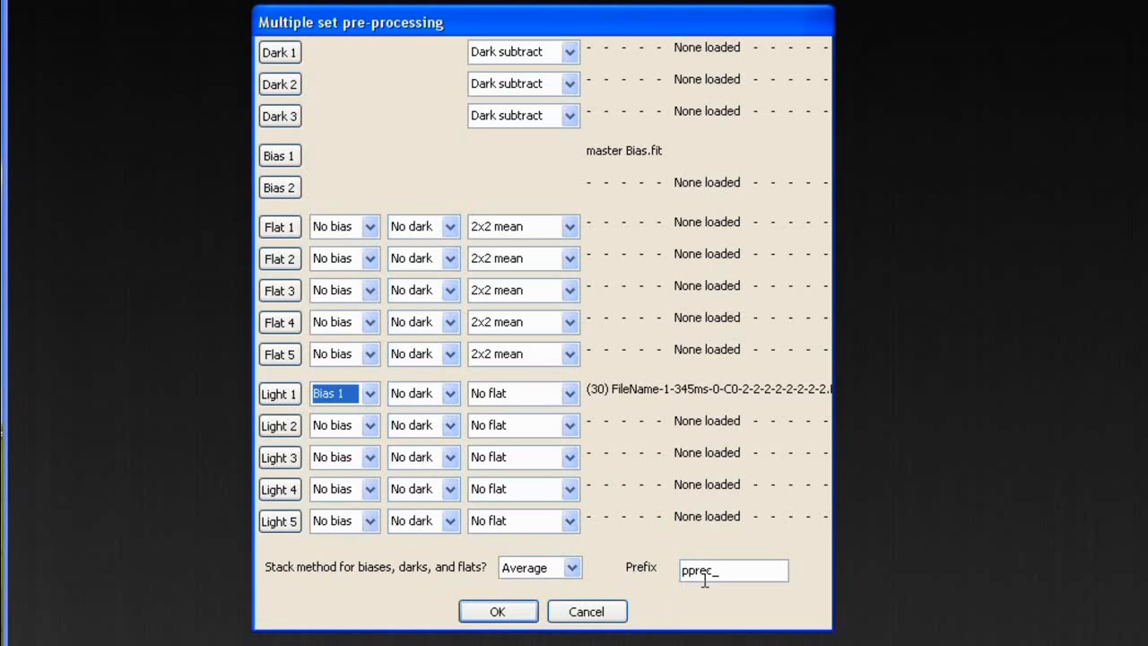
pyautogui.click(498, 612)
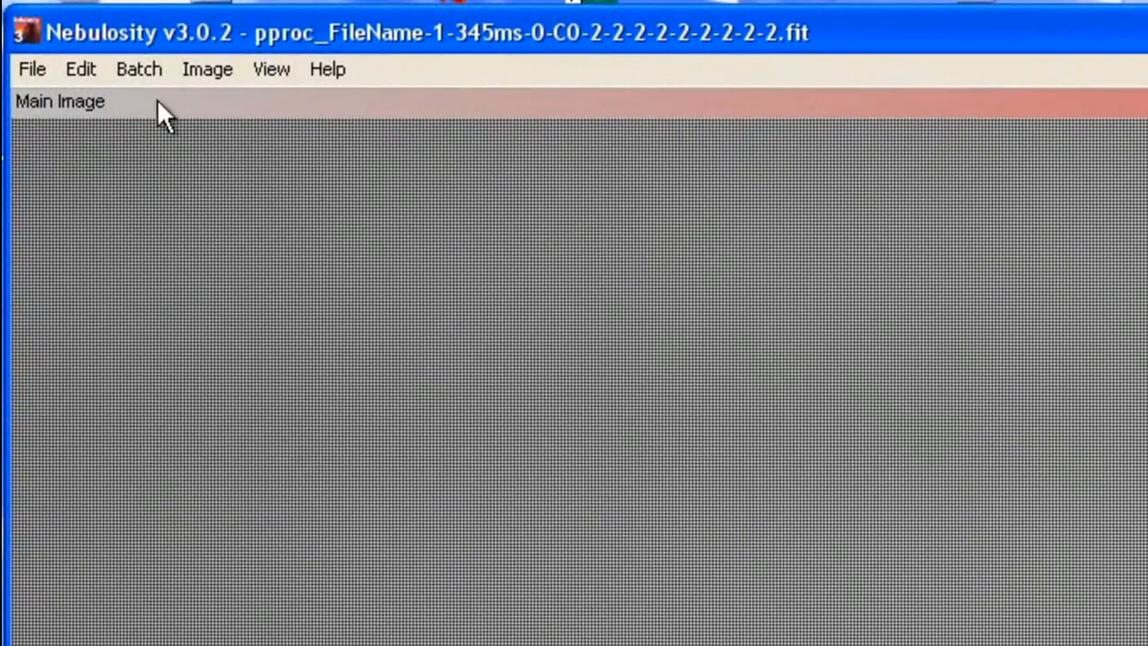
# Set up an Align and Combine Images stack for the flats with None (fixed) alignment, Average / Default stacking and Fine-tune star location off
pyautogui.click(67, 33)
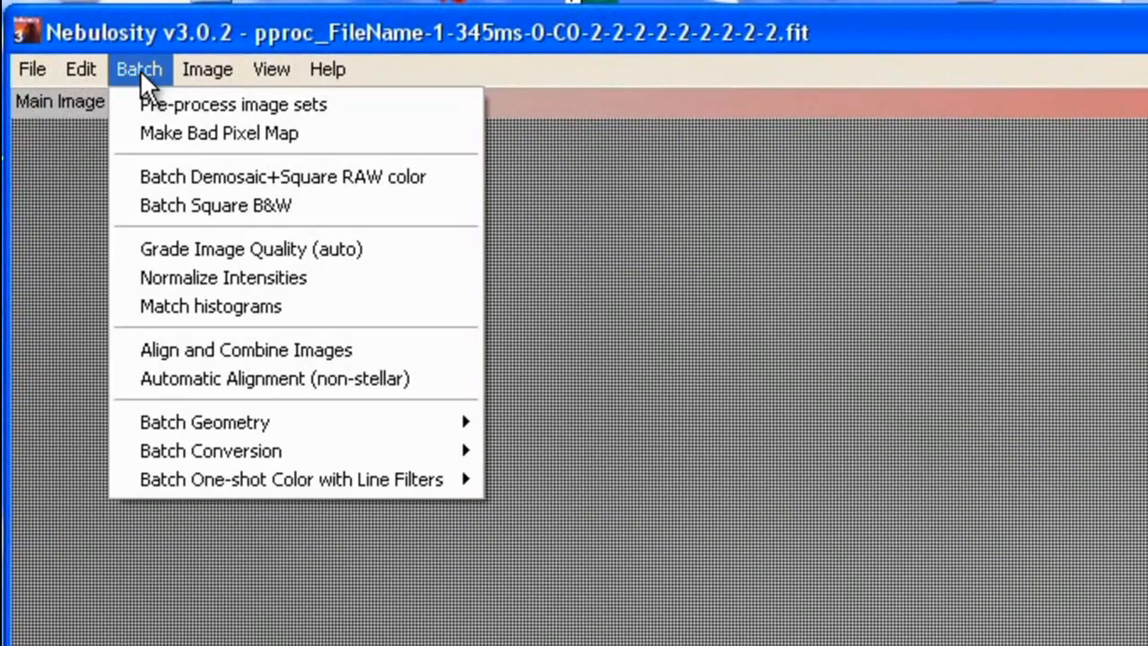
pyautogui.click(257, 350)
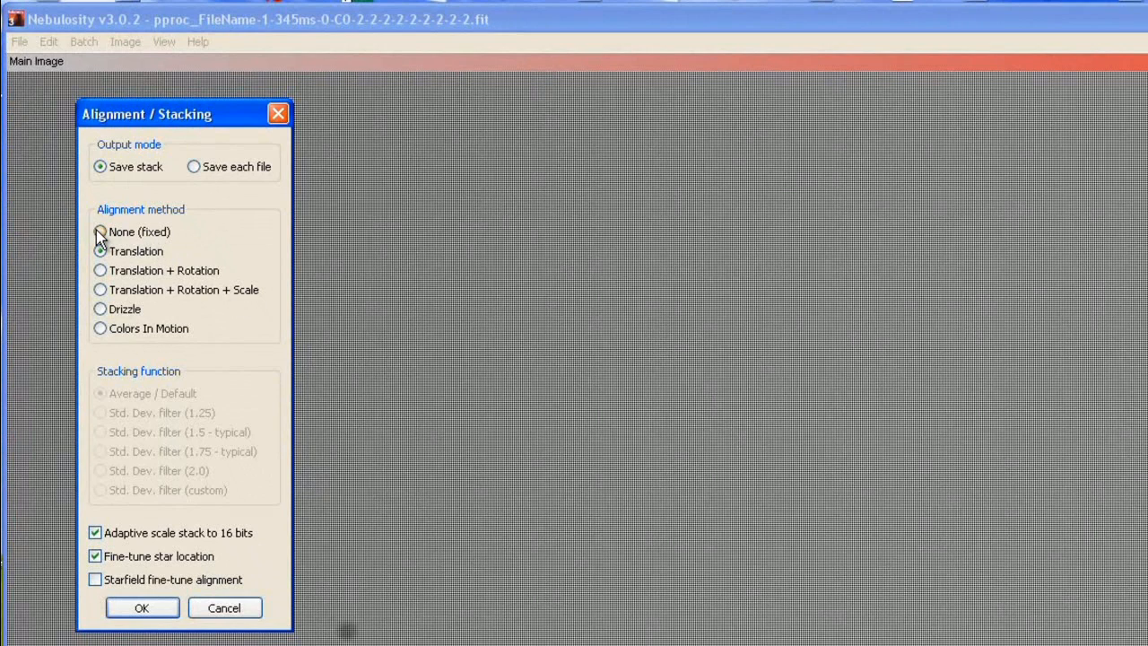
pyautogui.click(100, 231)
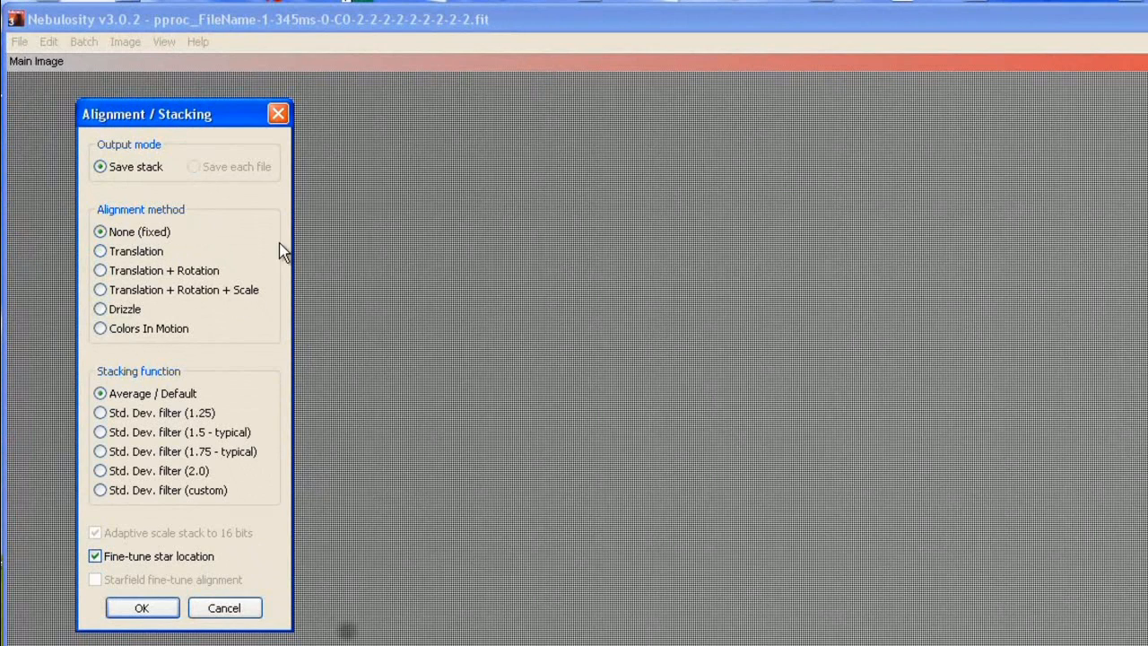
pyautogui.click(106, 396)
pyautogui.click(94, 556)
pyautogui.click(130, 606)
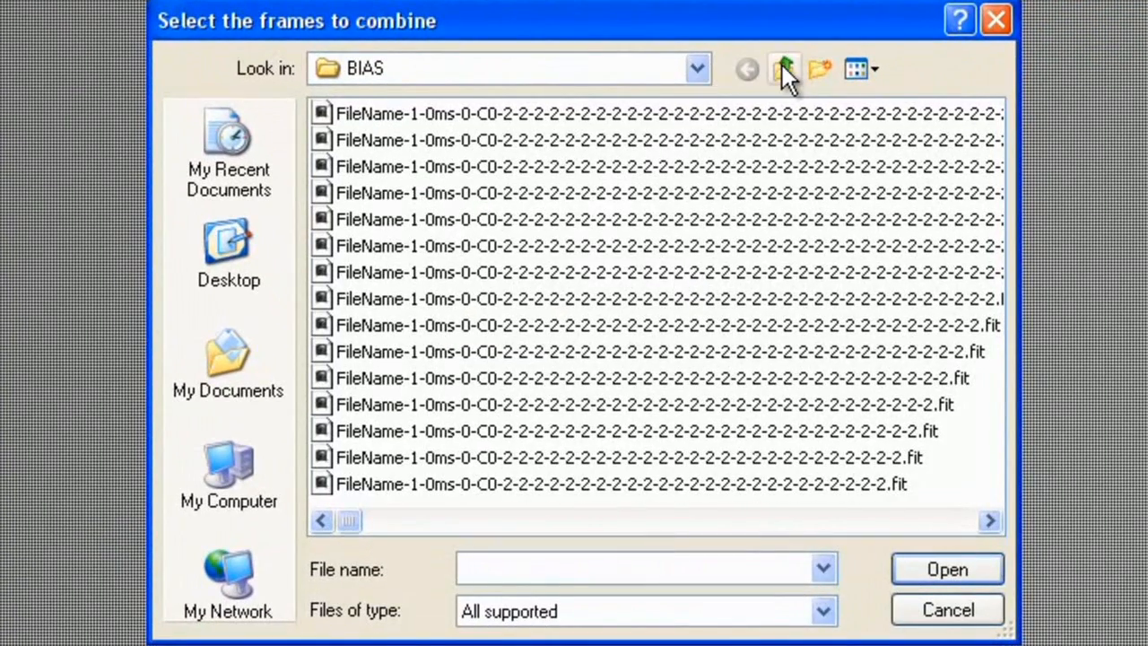
# Select all the pproc_ pre-processed flat frames in the FLATS folder and combine them
pyautogui.click(782, 70)
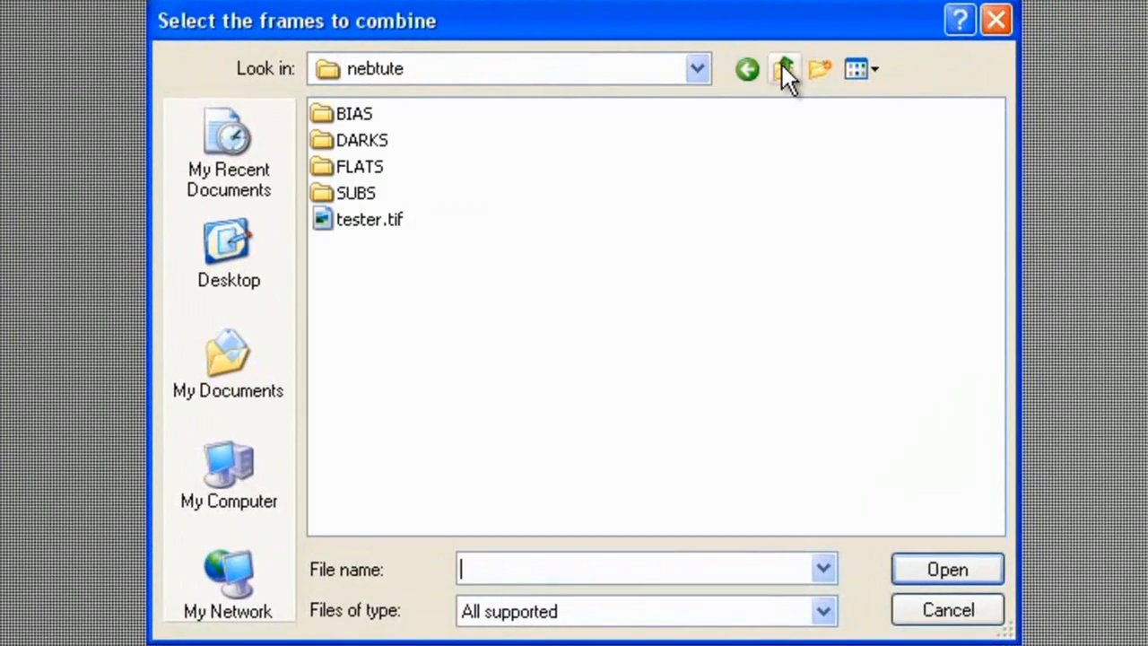
pyautogui.doubleClick(339, 166)
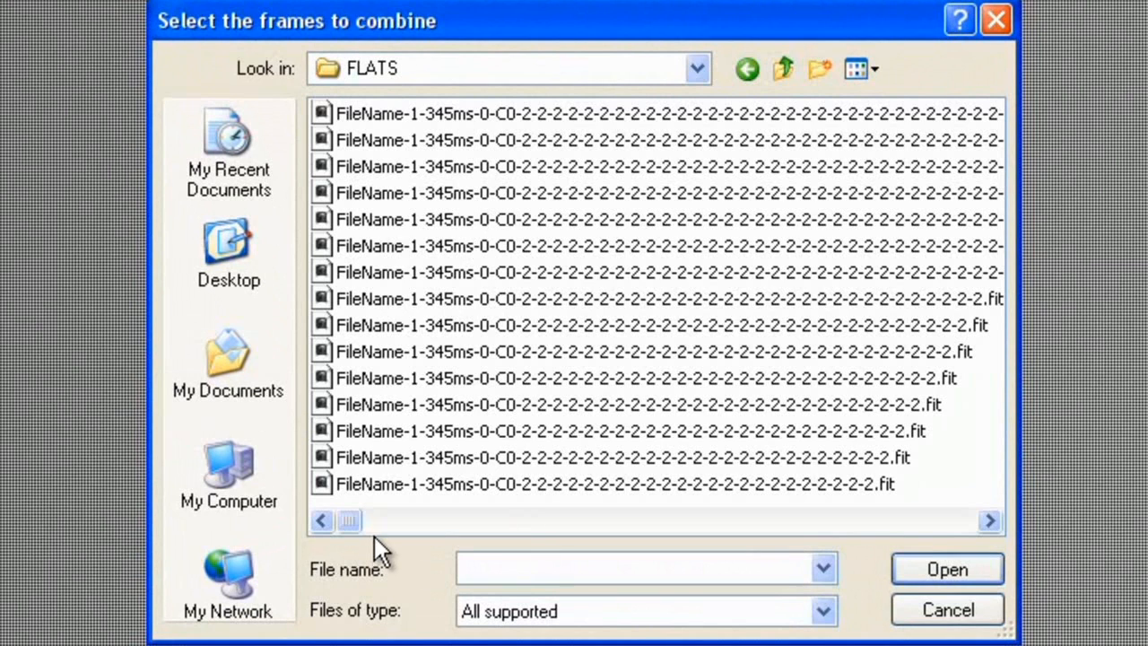
pyautogui.moveTo(357, 520); pyautogui.dragTo(764, 509)
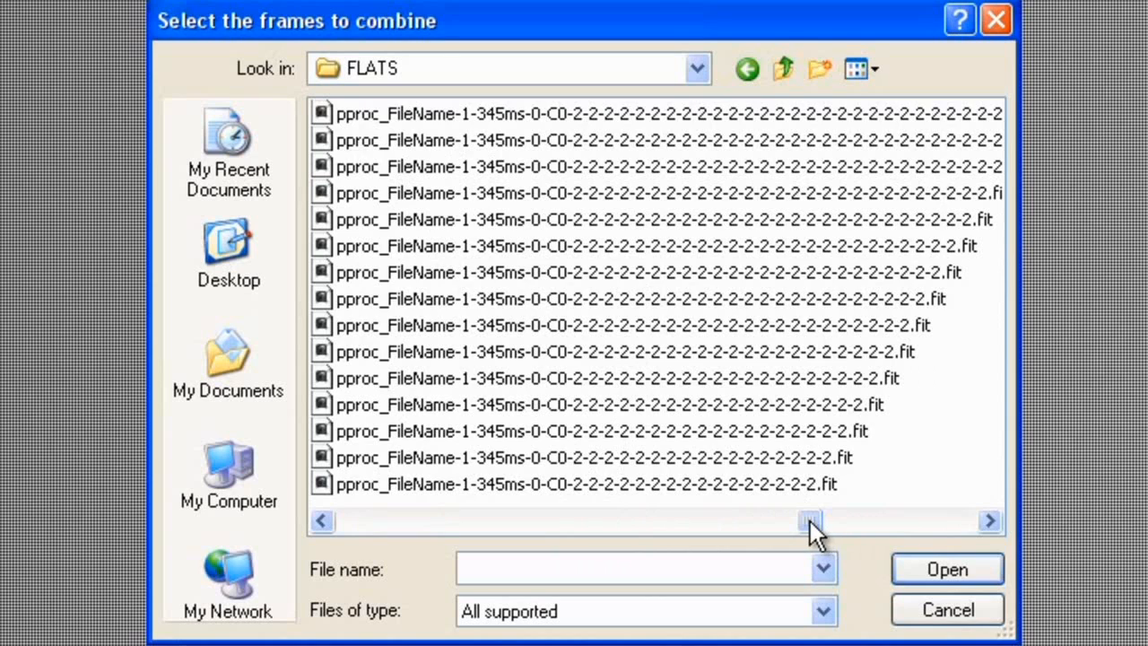
pyautogui.moveTo(809, 522); pyautogui.dragTo(636, 522)
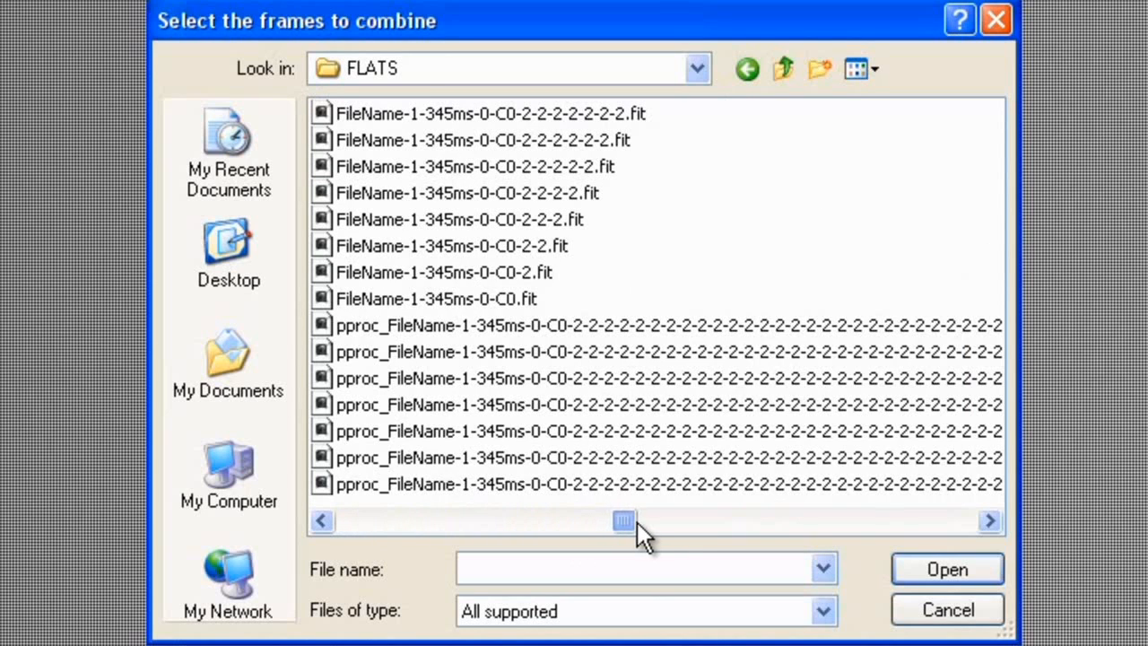
pyautogui.click(377, 322)
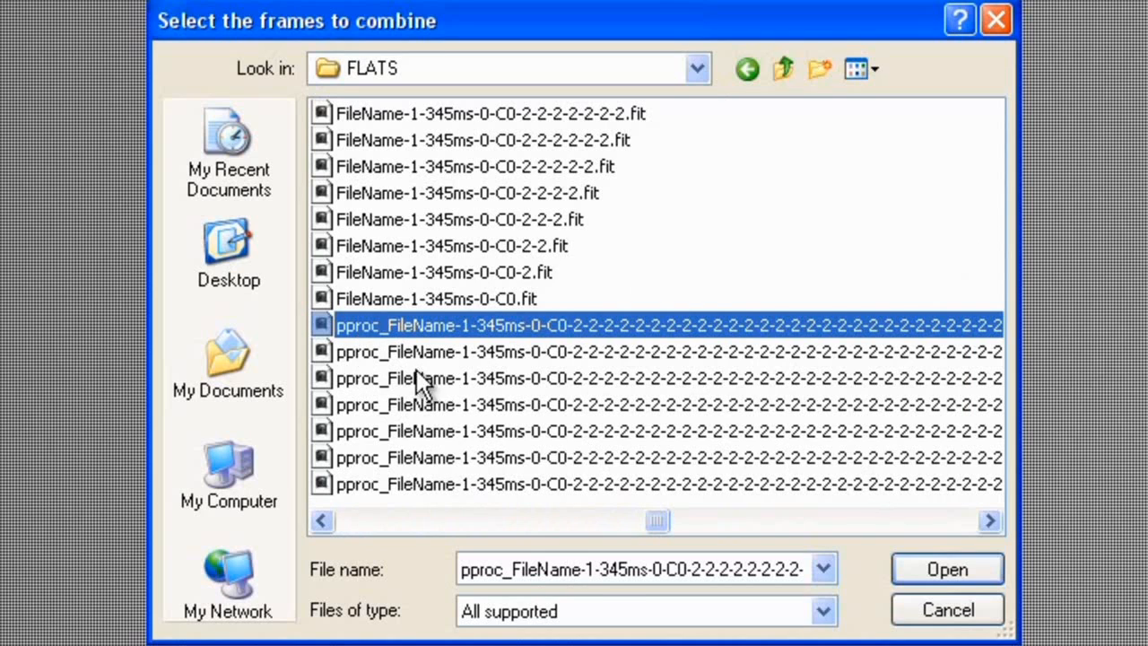
pyautogui.moveTo(657, 519); pyautogui.dragTo(957, 512)
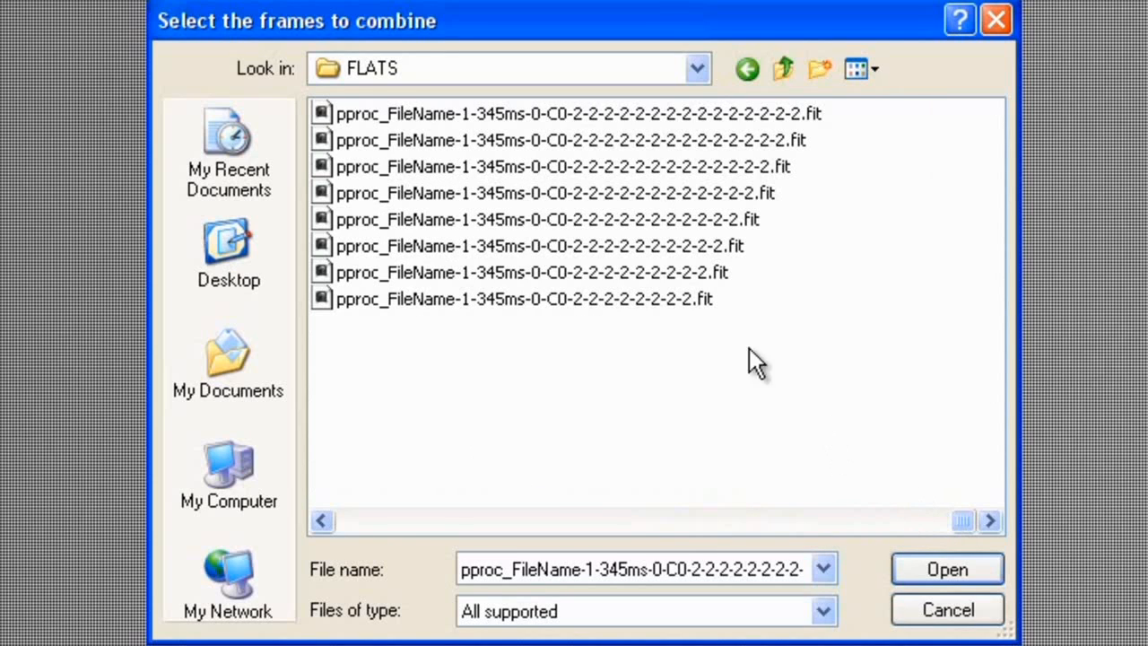
pyautogui.keyDown('shift'); pyautogui.click(359, 304); pyautogui.keyUp('shift')
pyautogui.click(948, 568)
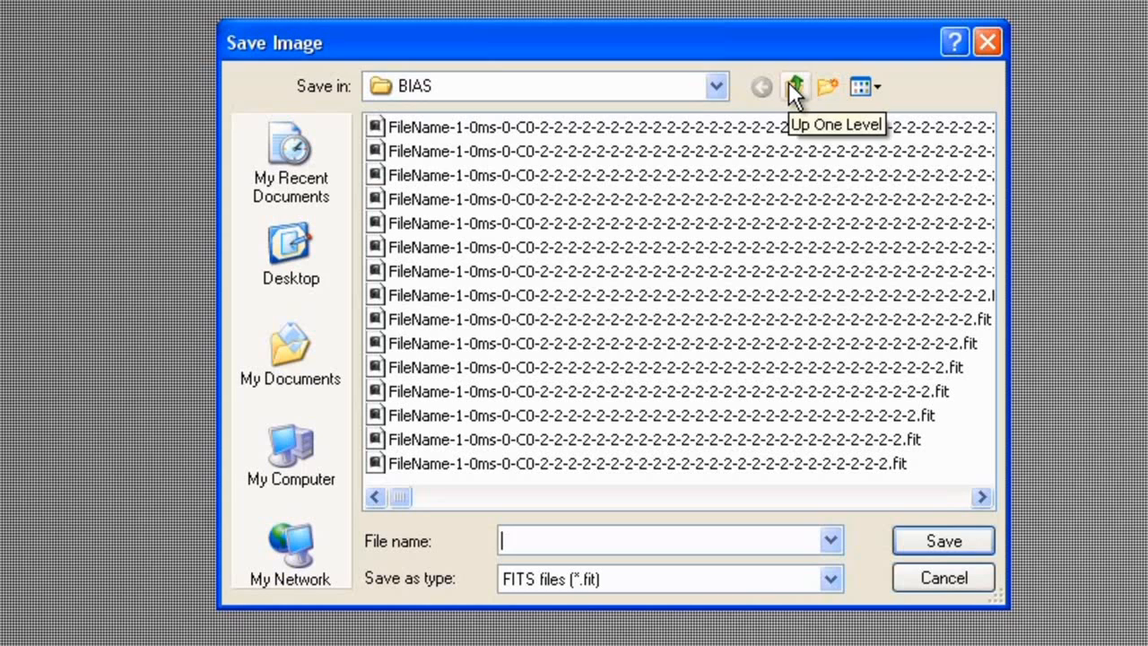
# Save the stacked flat image in the FLATS folder as a FITS file named "master flat"
pyautogui.click(791, 87)
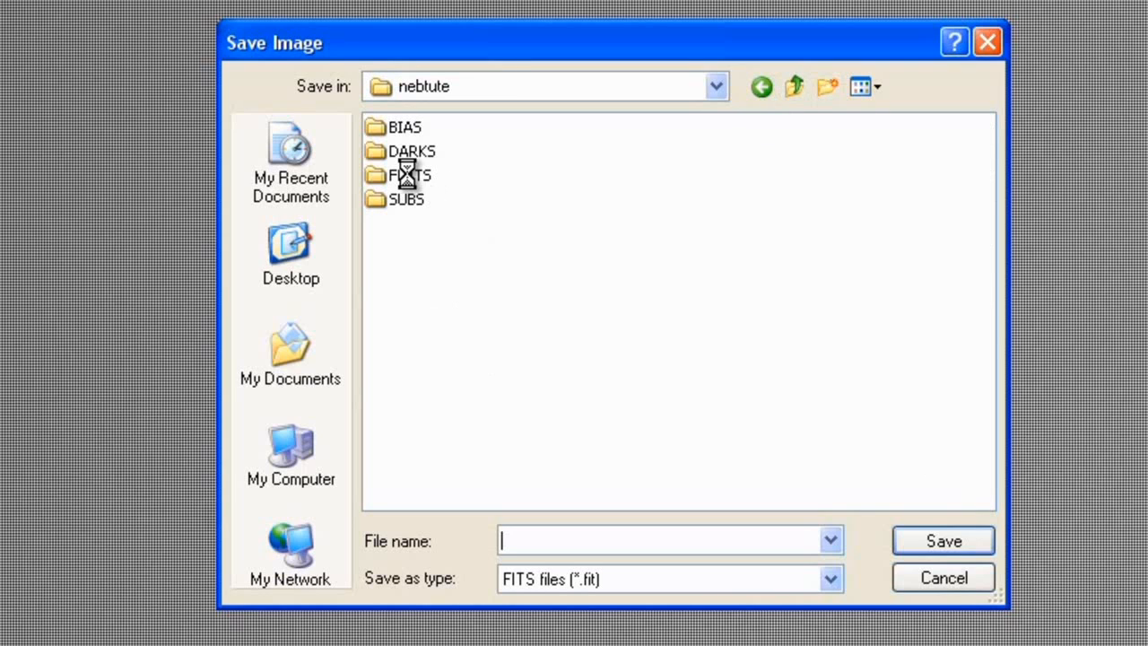
pyautogui.doubleClick(407, 175)
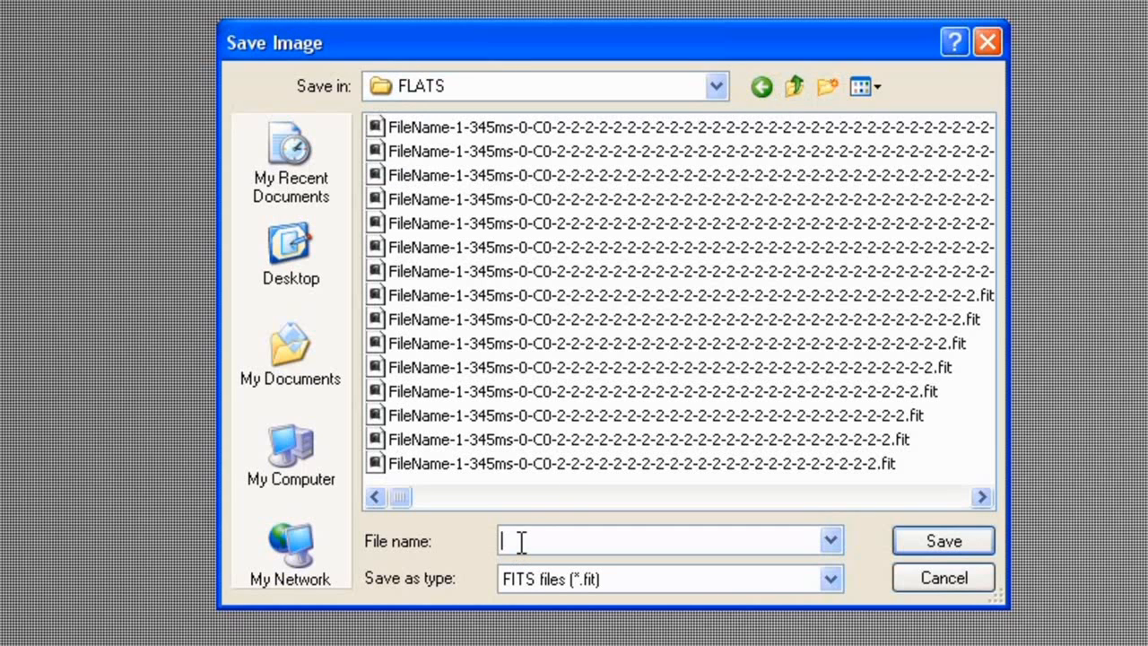
pyautogui.write('master flat.')
pyautogui.press('BackSpace')
pyautogui.click(930, 540)
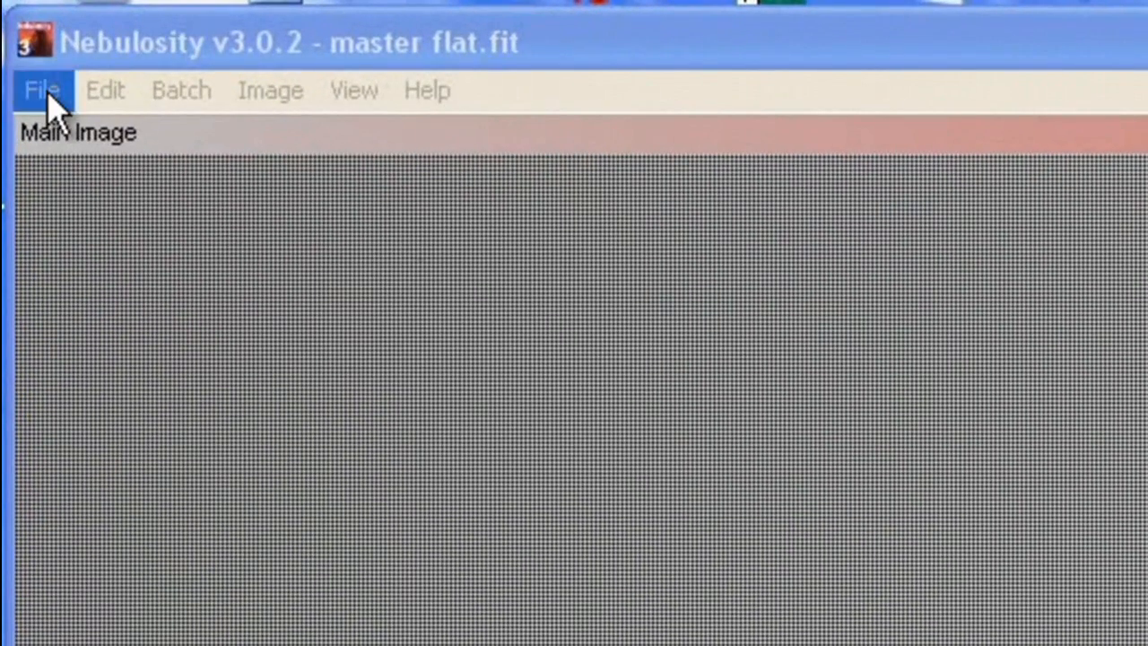
# Load the light frames from m106-1-600s-0-C0-2.fit through m106-1-600s-18-C0.fit in the SUBS folder into the Image Previewer
pyautogui.click(49, 98)
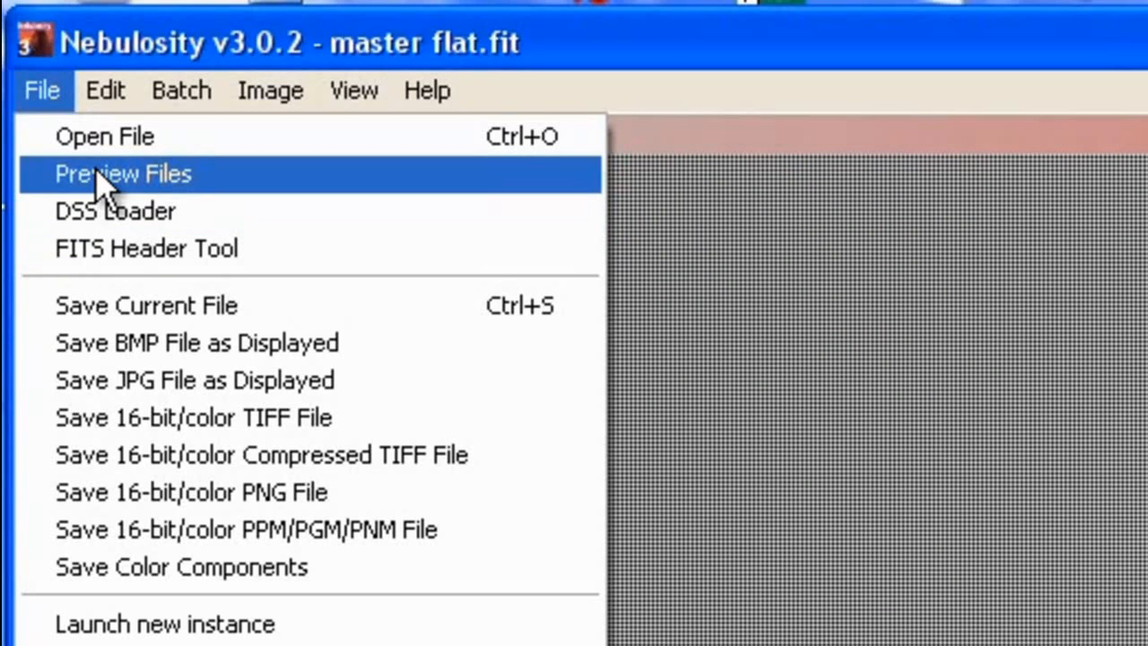
pyautogui.click(121, 180)
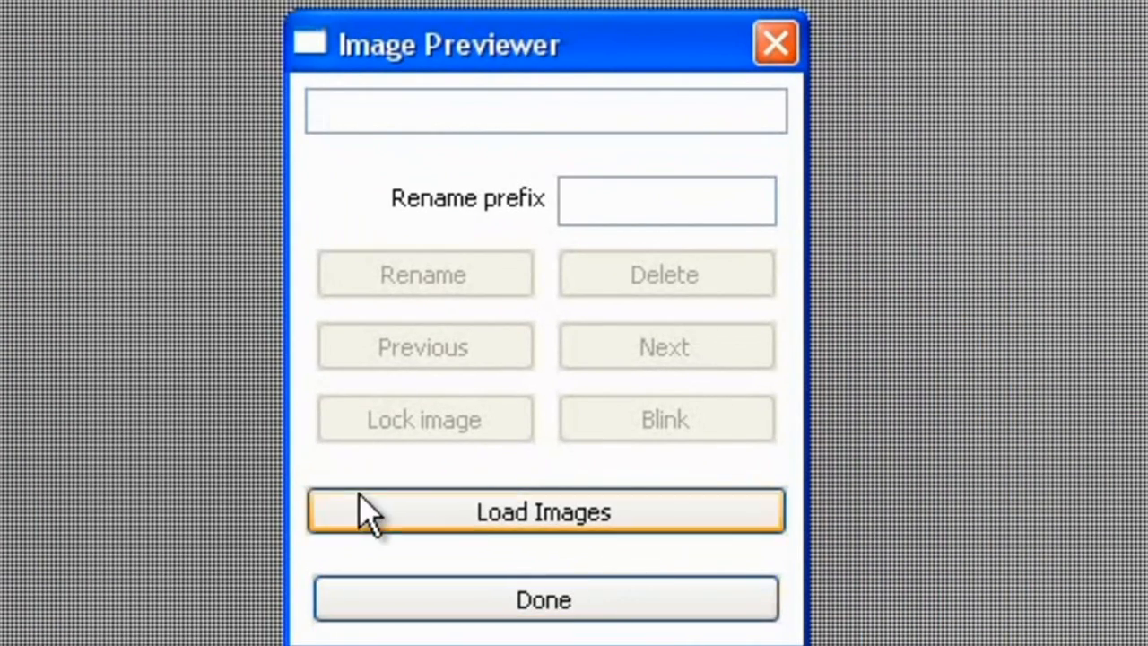
pyautogui.click(489, 511)
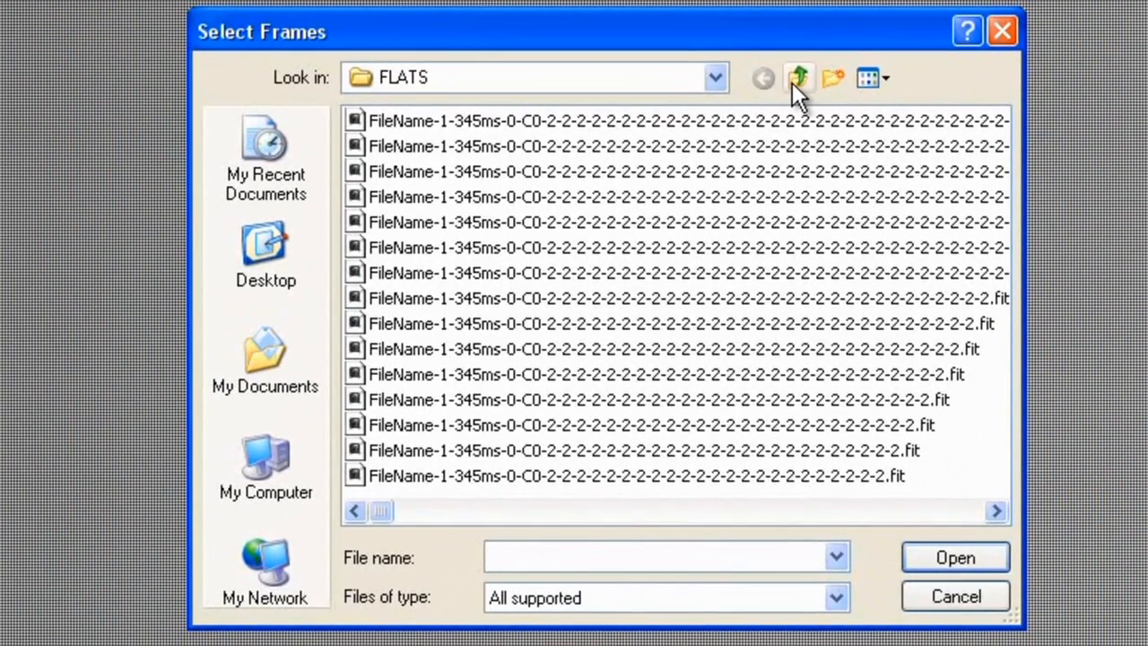
pyautogui.click(796, 79)
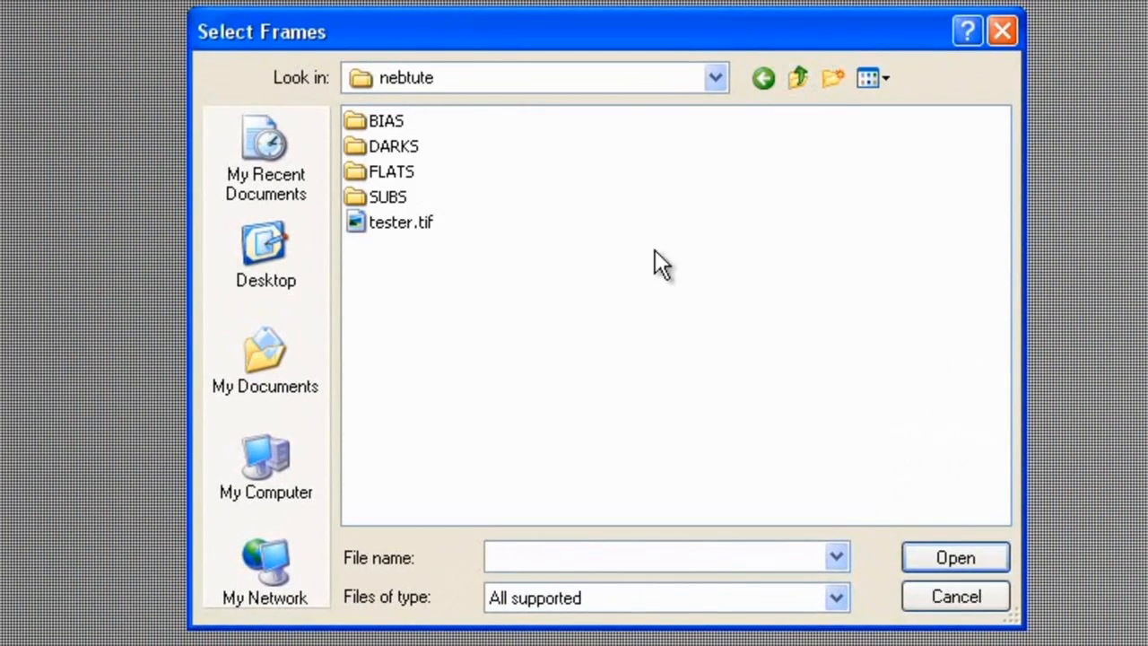
pyautogui.doubleClick(385, 198)
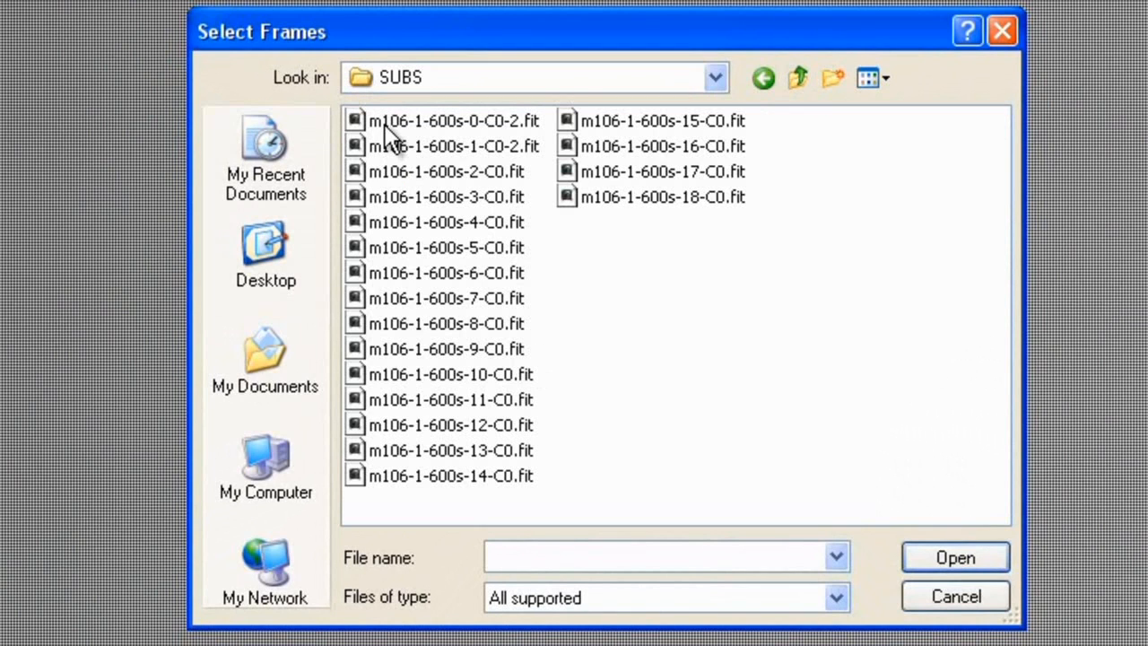
pyautogui.click(390, 122)
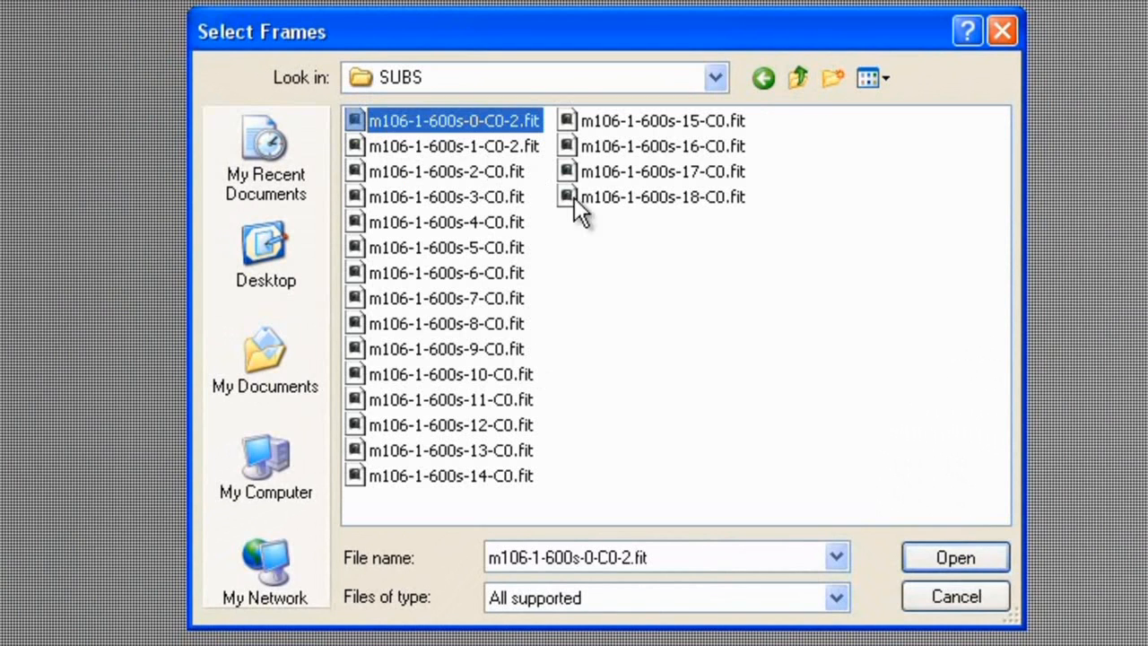
pyautogui.keyDown('shift'); pyautogui.click(624, 195); pyautogui.keyUp('shift')
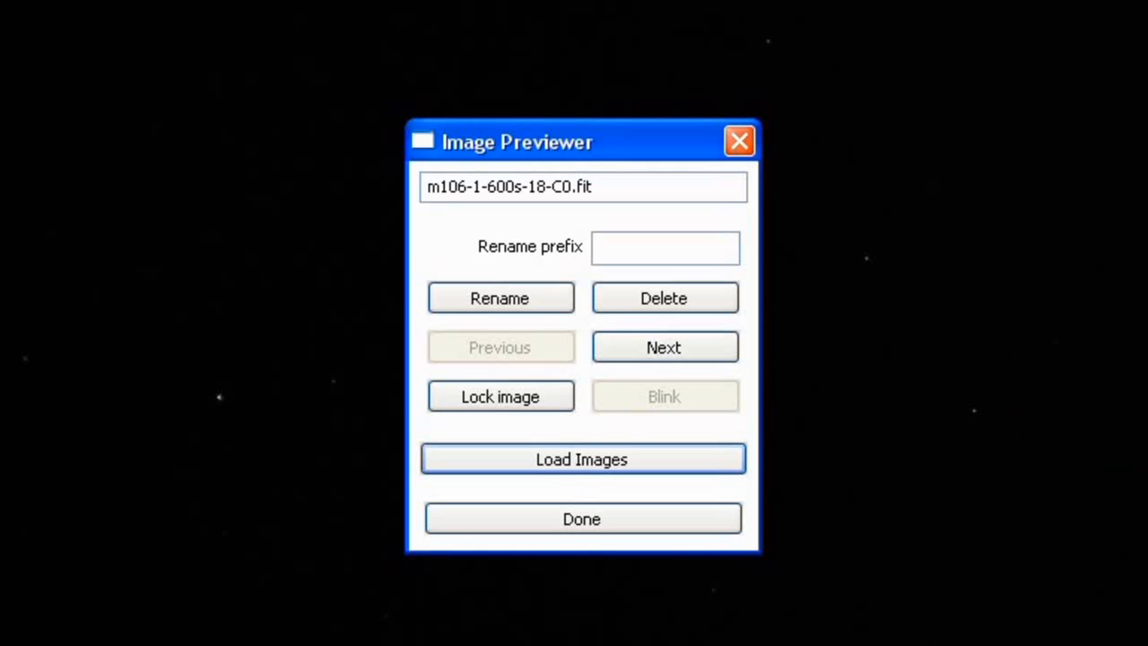
# Move the Image Previewer aside, turn off automatic display scaling and lower the white level to 10684
pyautogui.moveTo(993, 295); pyautogui.dragTo(1003, 162)
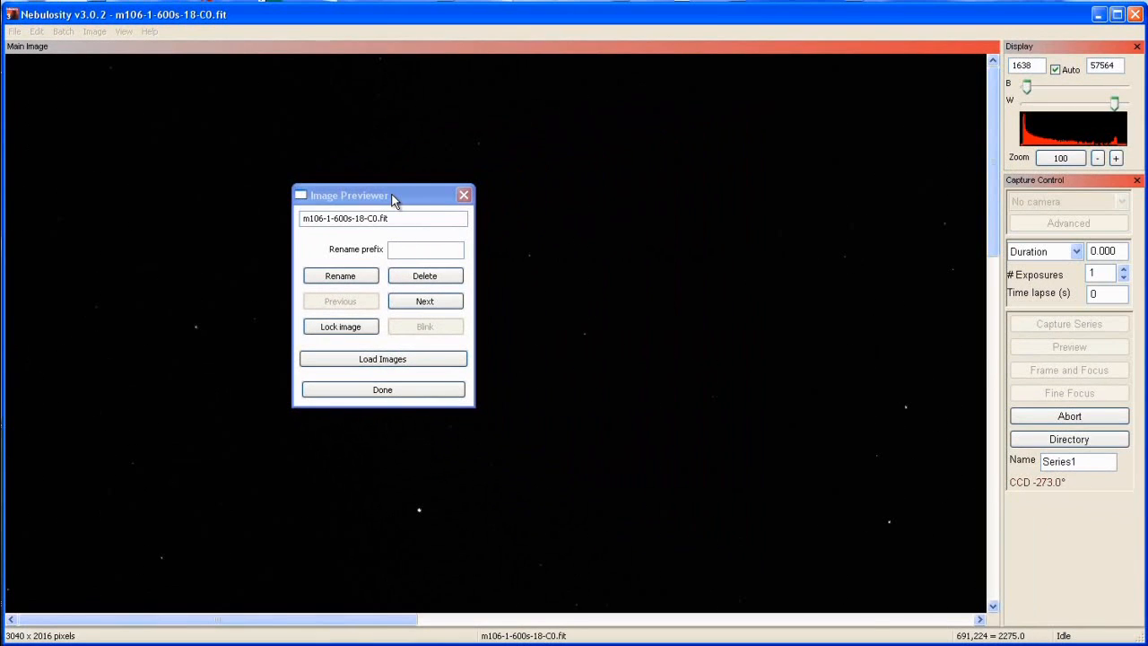
pyautogui.moveTo(403, 199); pyautogui.dragTo(175, 120)
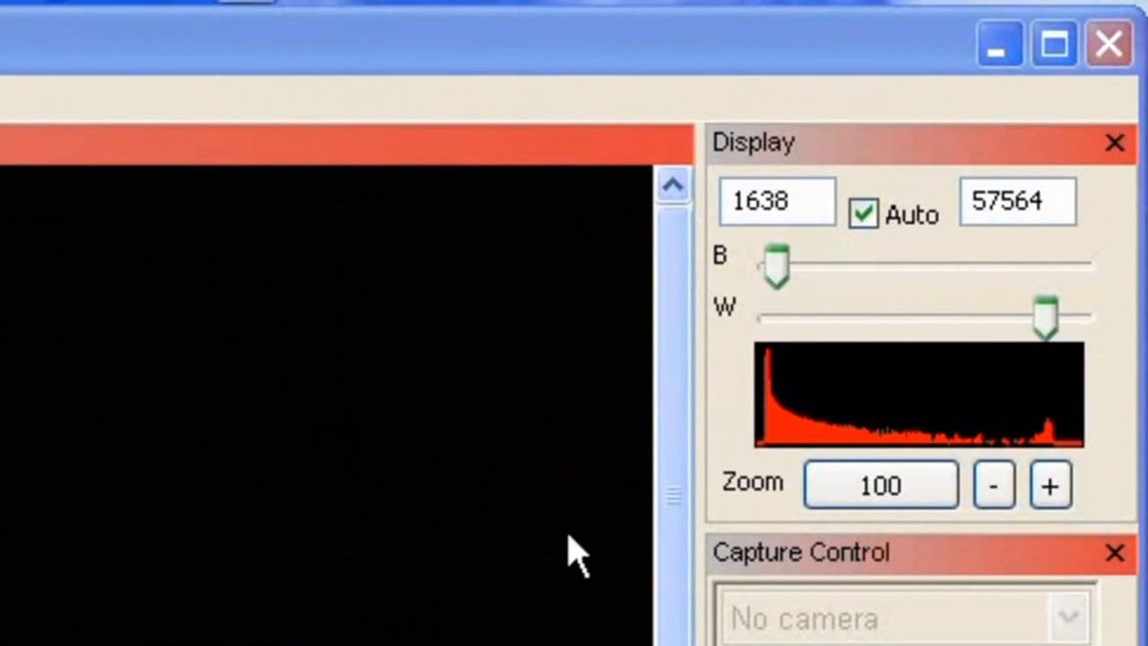
pyautogui.click(864, 215)
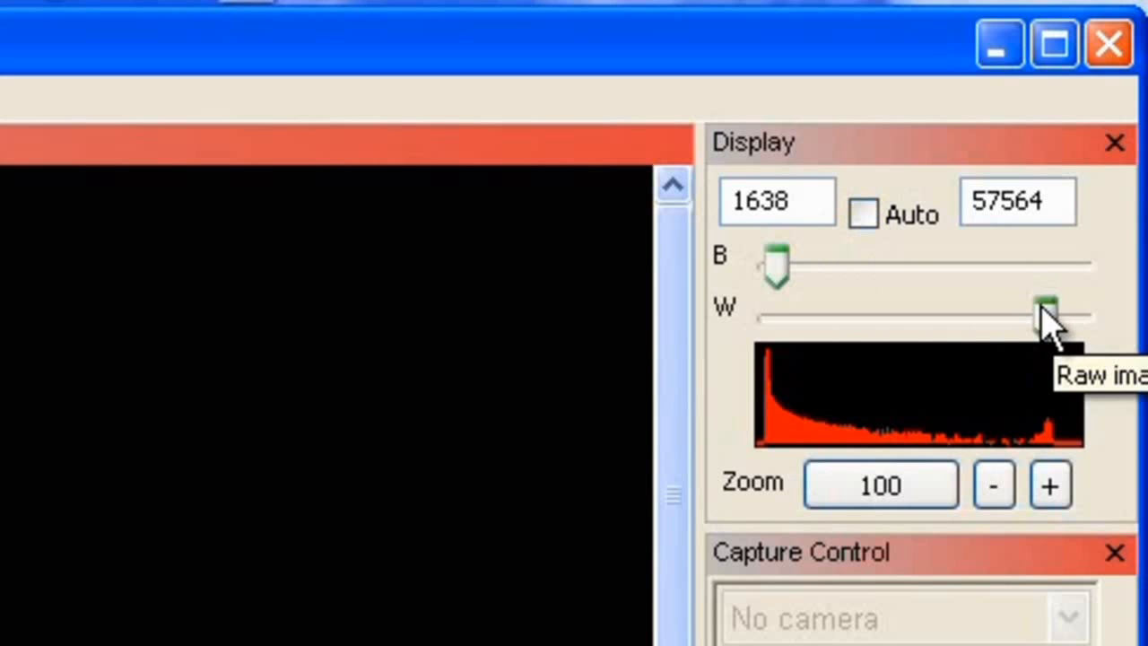
pyautogui.moveTo(1042, 306); pyautogui.dragTo(832, 319)
pyautogui.click(866, 321)
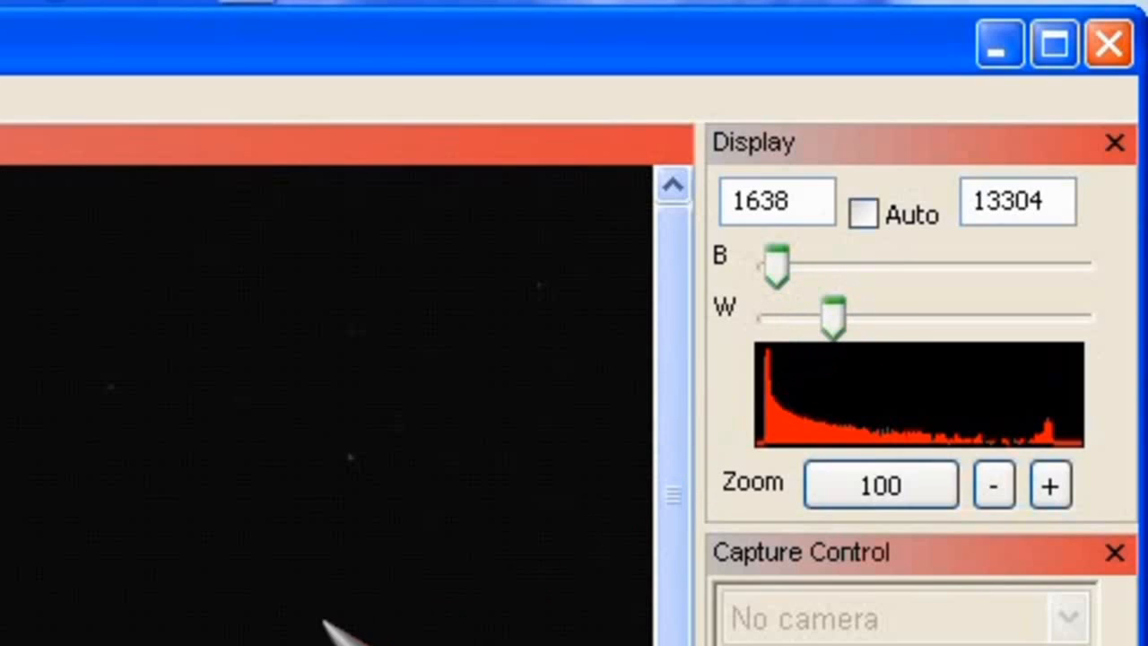
pyautogui.press('Left')
pyautogui.press('Left')
pyautogui.press('Left')
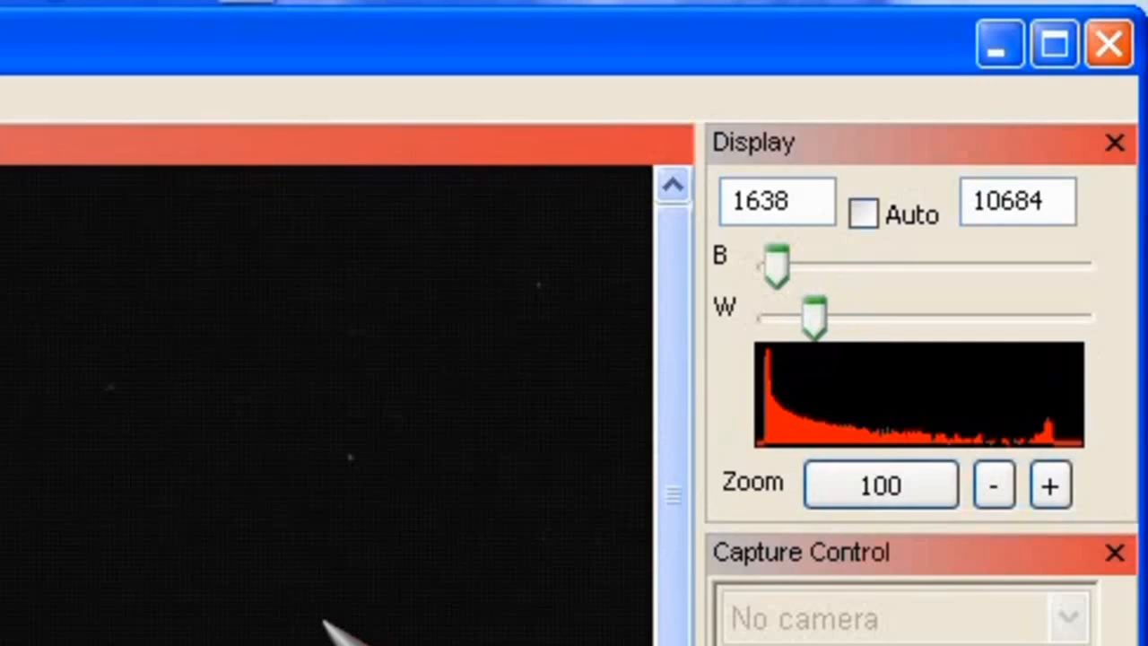
# Lower the display white level to 2824 so the faint detail in the light frame can be judged
pyautogui.press('Left')
pyautogui.press('Left')
pyautogui.press('Left')
pyautogui.press('Left')
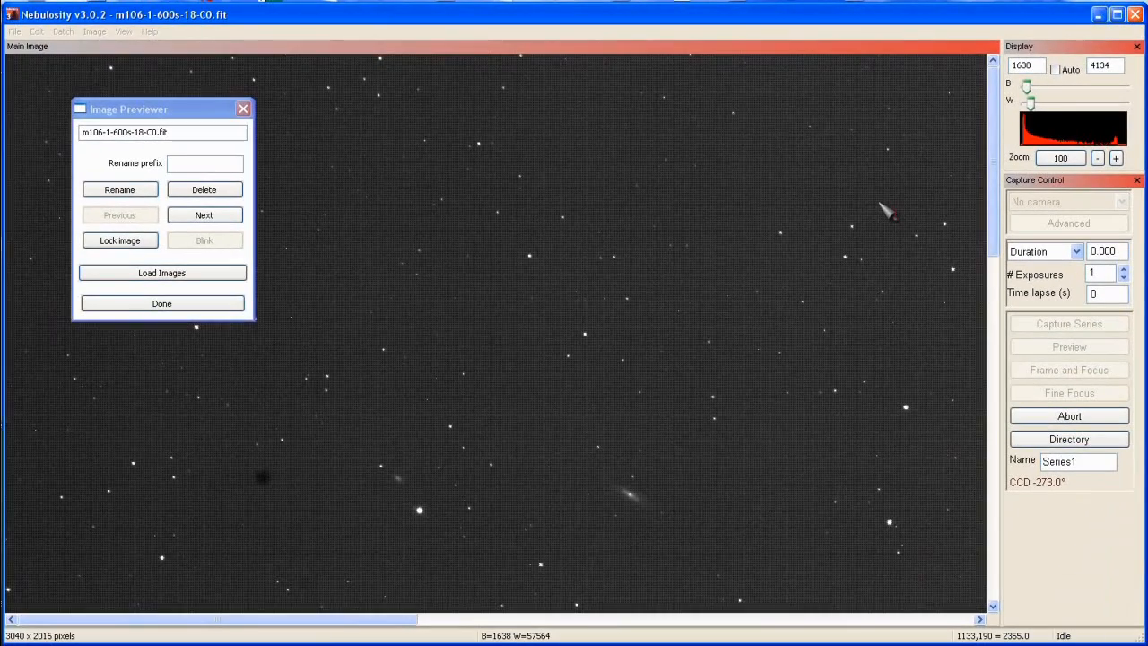
pyautogui.press('Left')
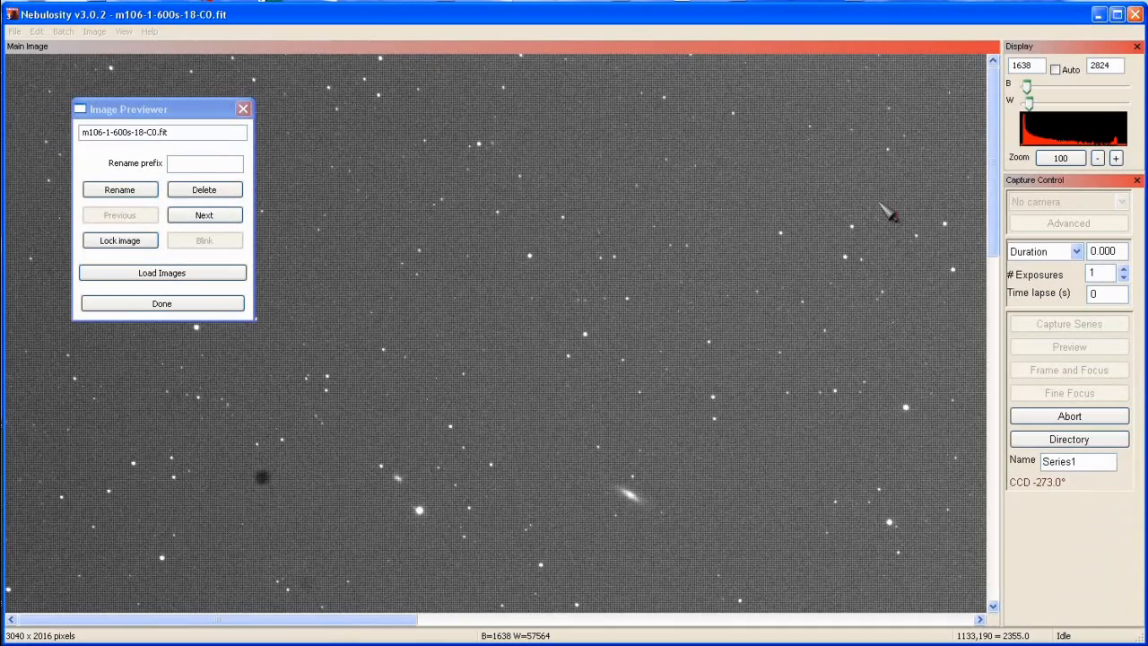
pyautogui.press('Left')
pyautogui.press('Right')
pyautogui.press('Left')
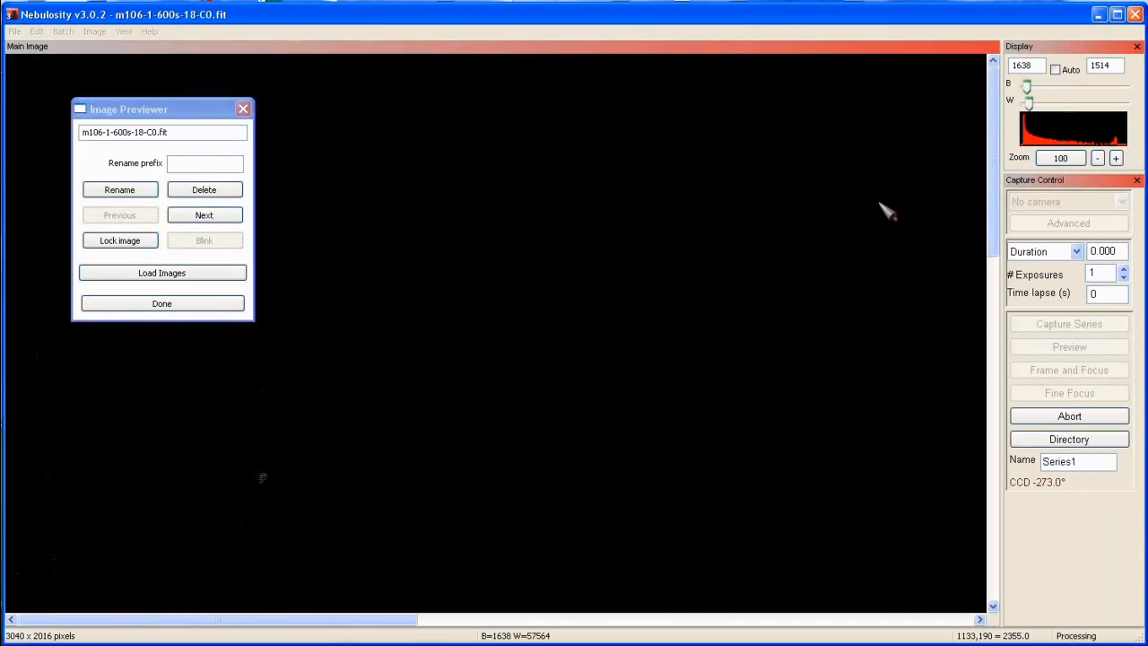
pyautogui.press('Right')
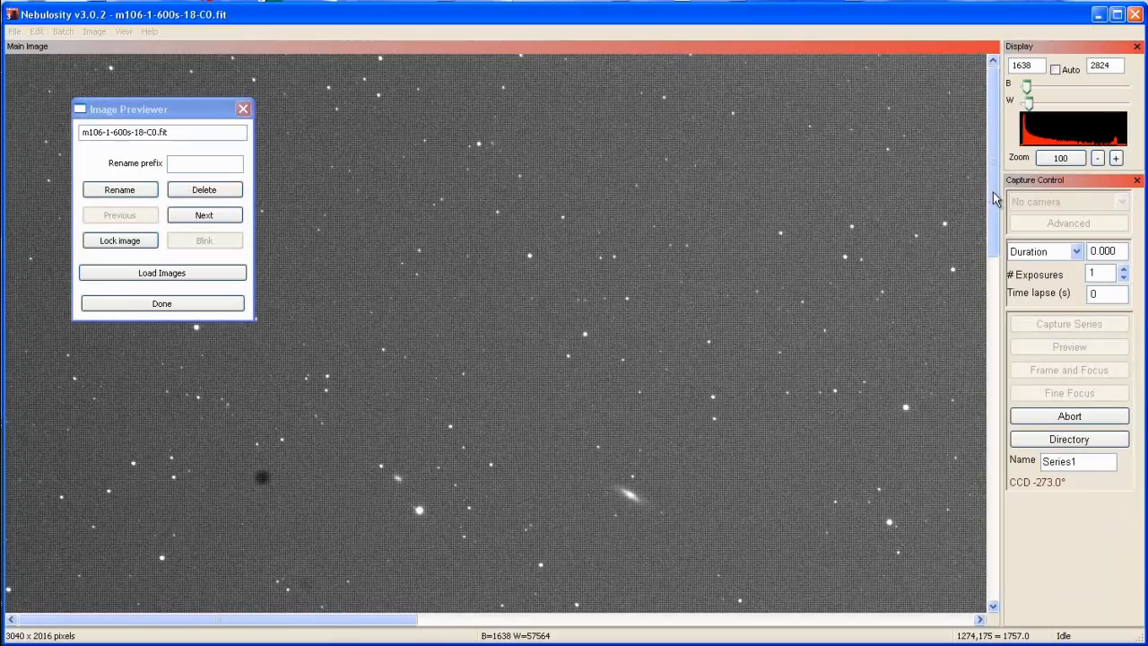
# Examine the lower and far side areas of frame m106-1-600s-18-C0.fit for trails and star quality
pyautogui.moveTo(993, 199); pyautogui.dragTo(994, 520)
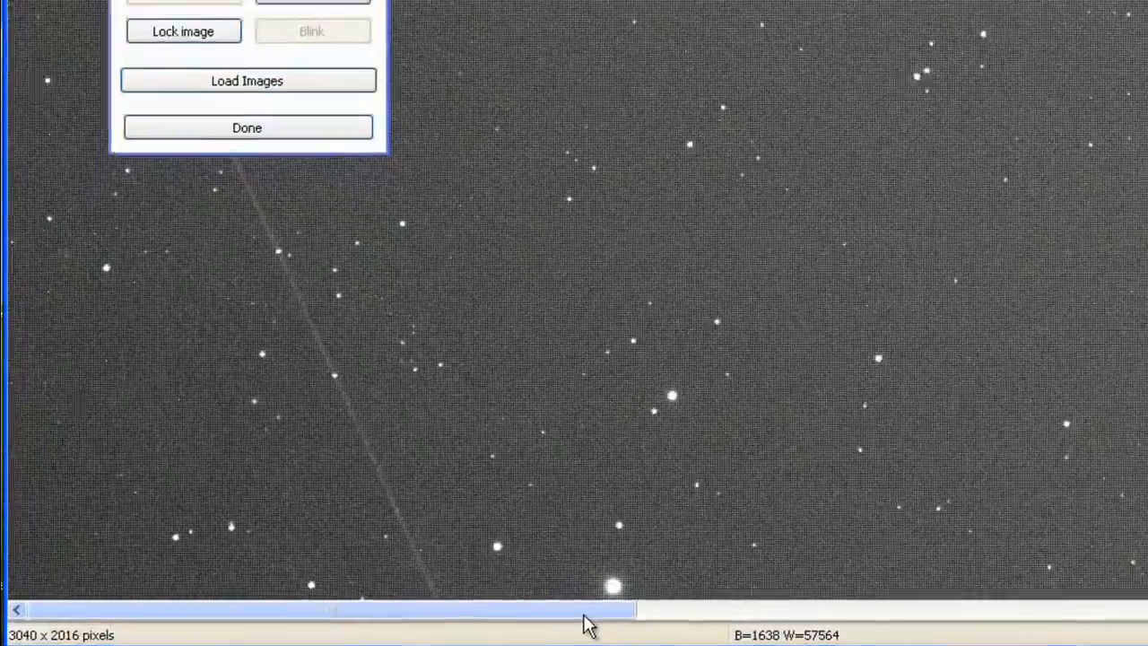
pyautogui.moveTo(587, 625); pyautogui.dragTo(476, 619)
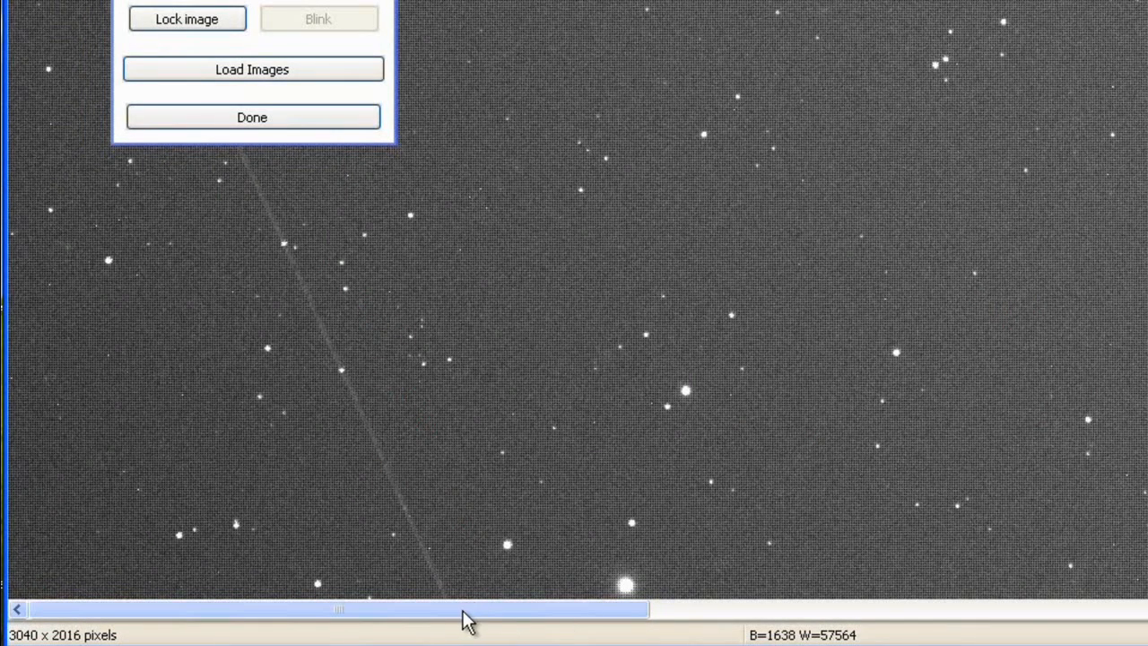
pyautogui.moveTo(475, 615); pyautogui.dragTo(974, 623)
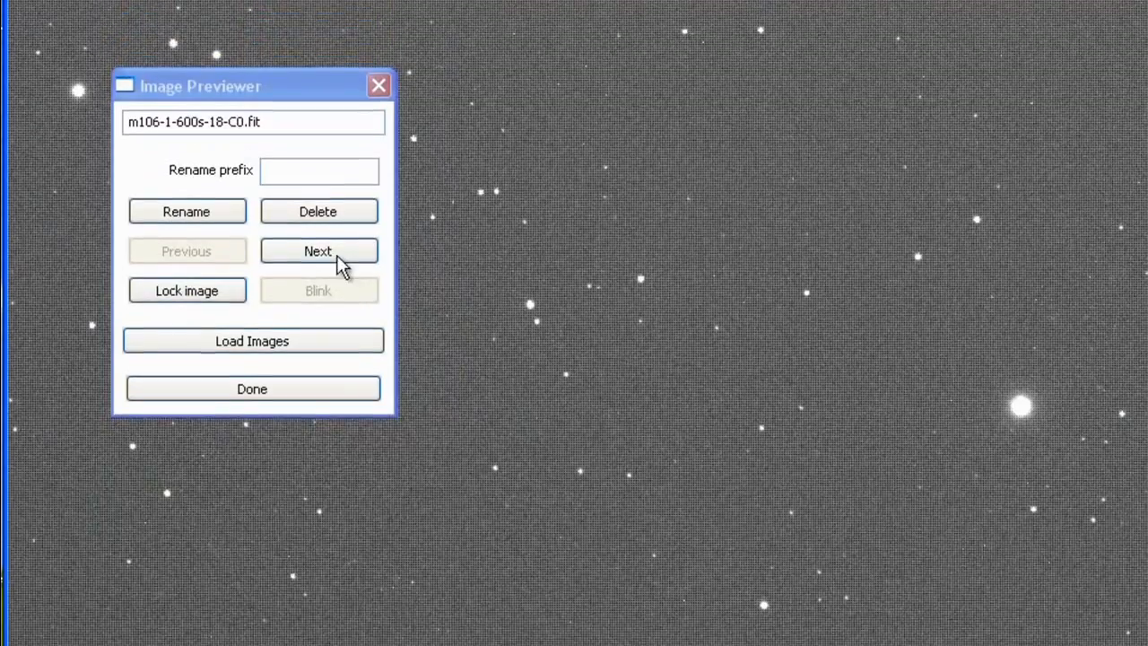
# Advance to frame m106-1-600s-0-C0-2.fit and examine the galaxy and the stars around it
pyautogui.click(343, 267)
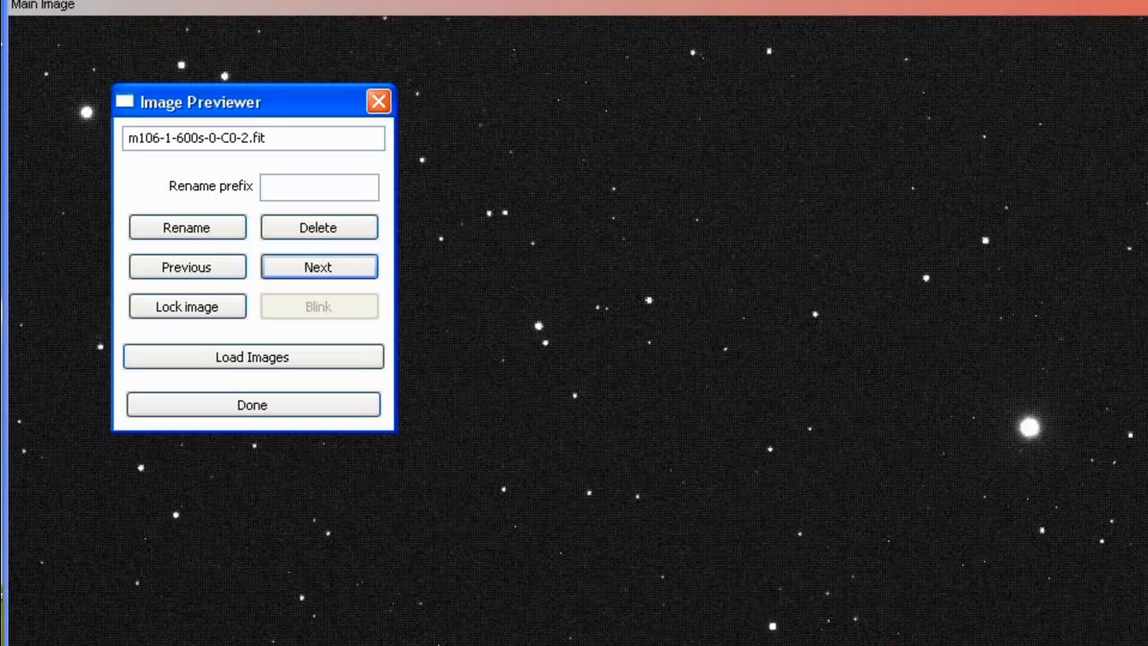
pyautogui.moveTo(1144, 484); pyautogui.dragTo(1144, 199)
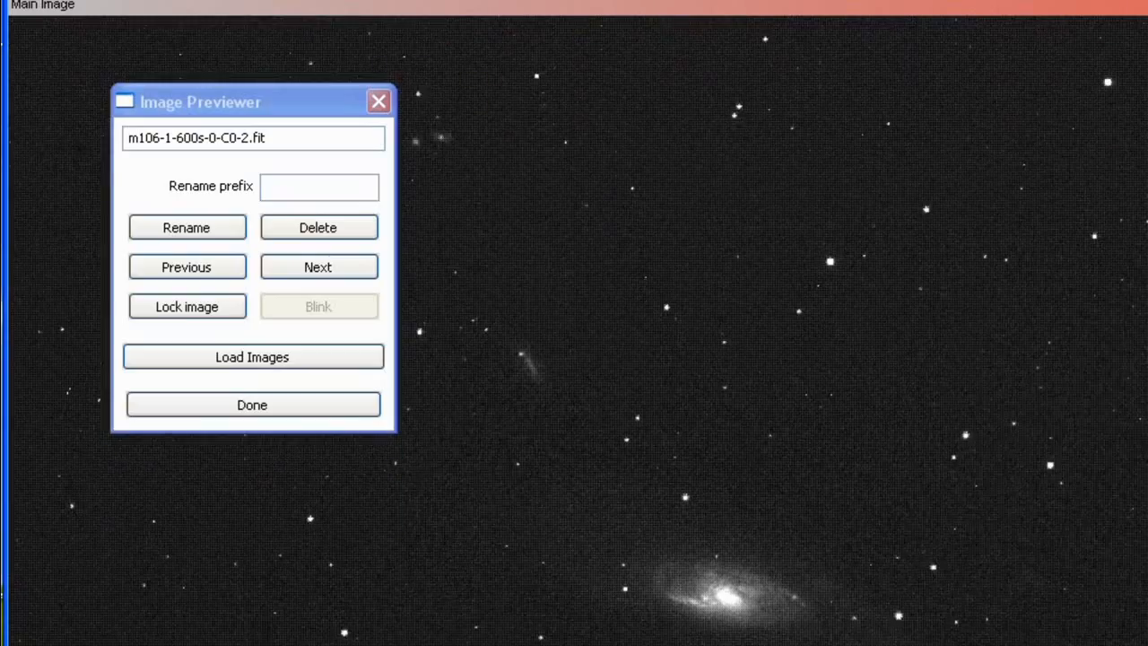
pyautogui.scroll(-3, 807, 632)
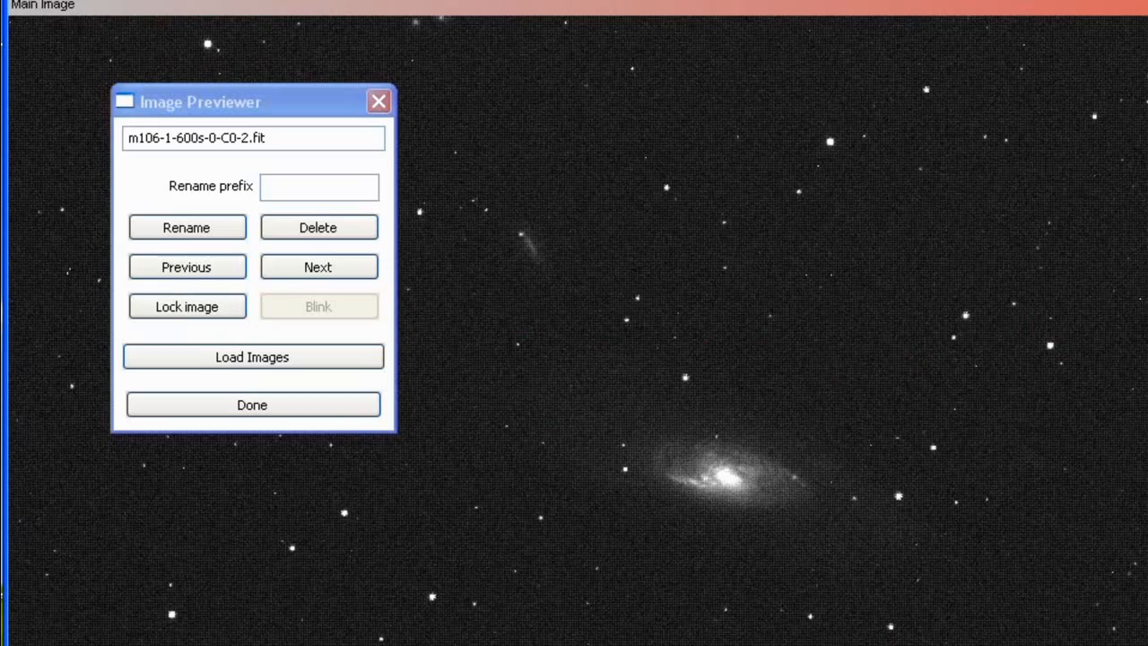
pyautogui.hscroll(7, 682, 358)
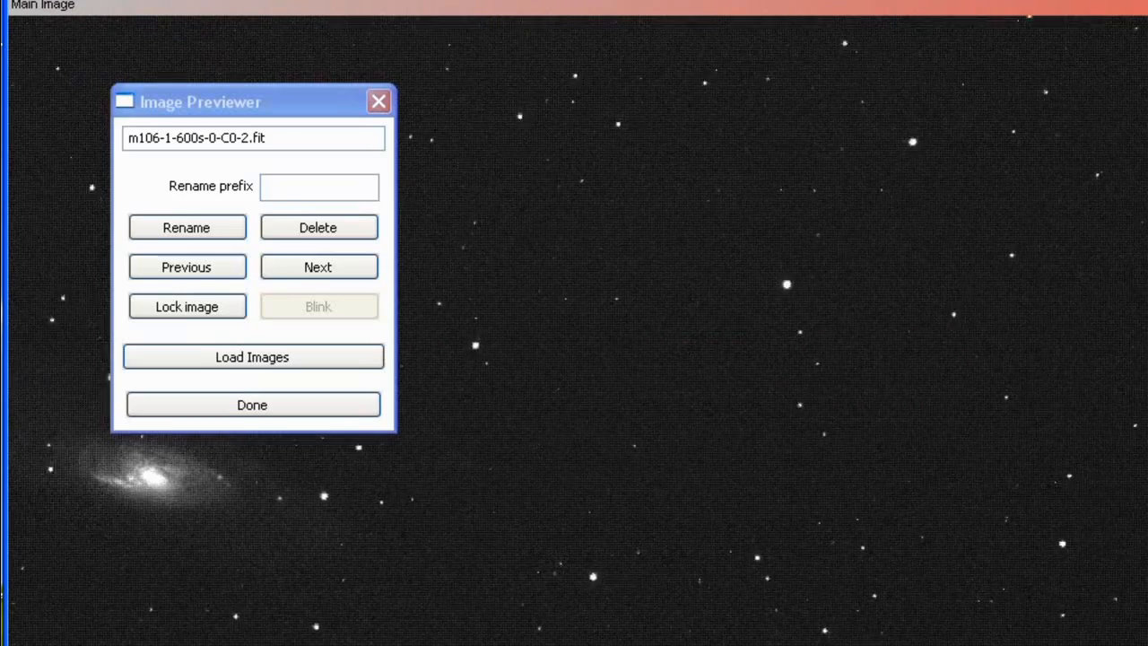
pyautogui.hscroll(-7, 681, 359)
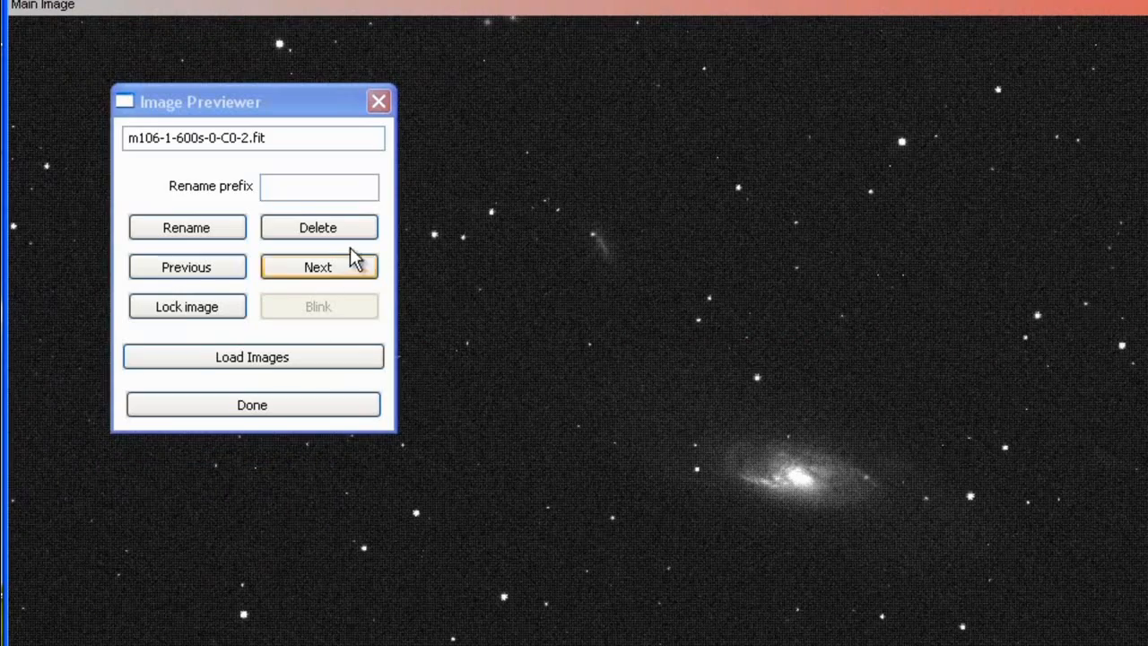
# Review the light frames up to m106-1-600s-3-C0.fit and enter "bad" as the rename prefix
pyautogui.click(318, 264)
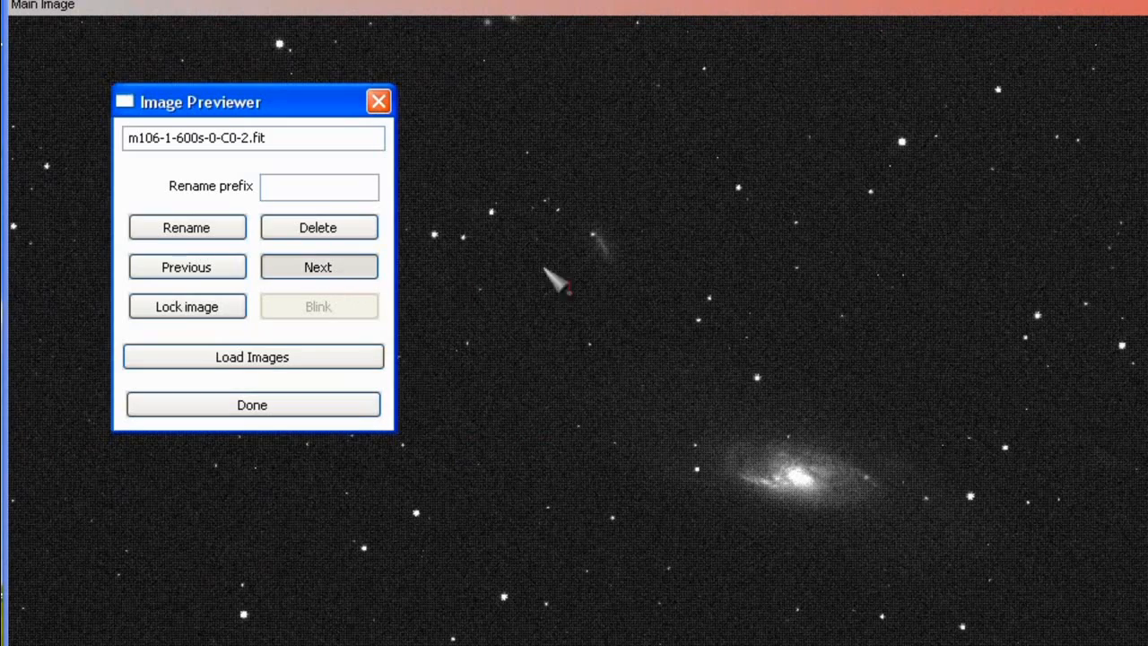
pyautogui.click(318, 268)
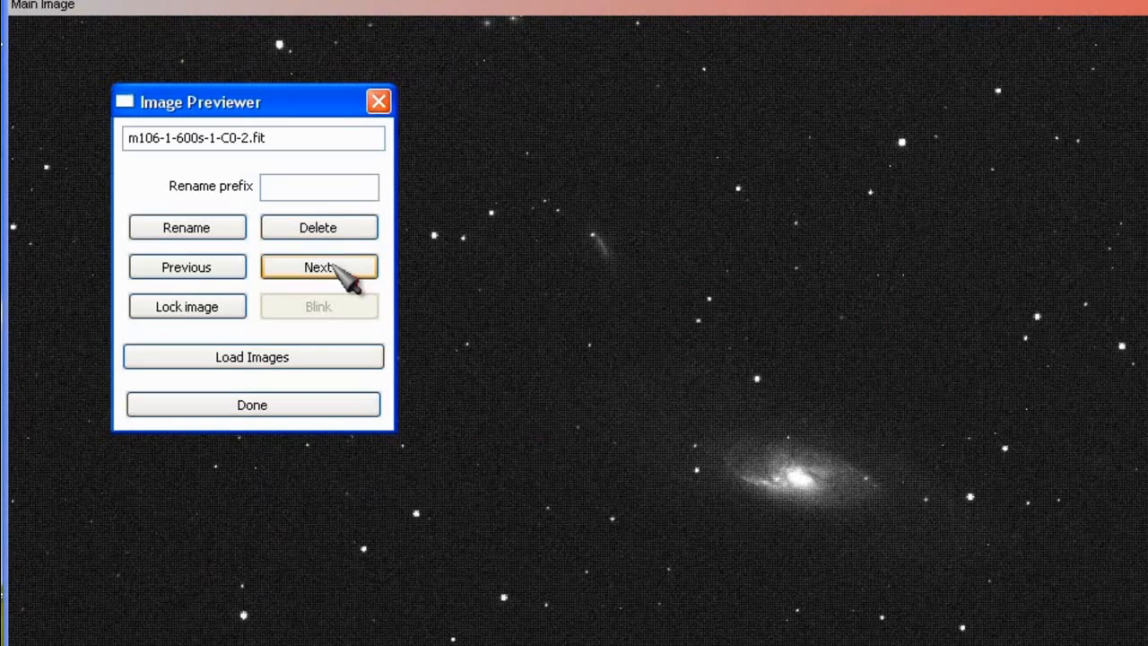
pyautogui.click(345, 267)
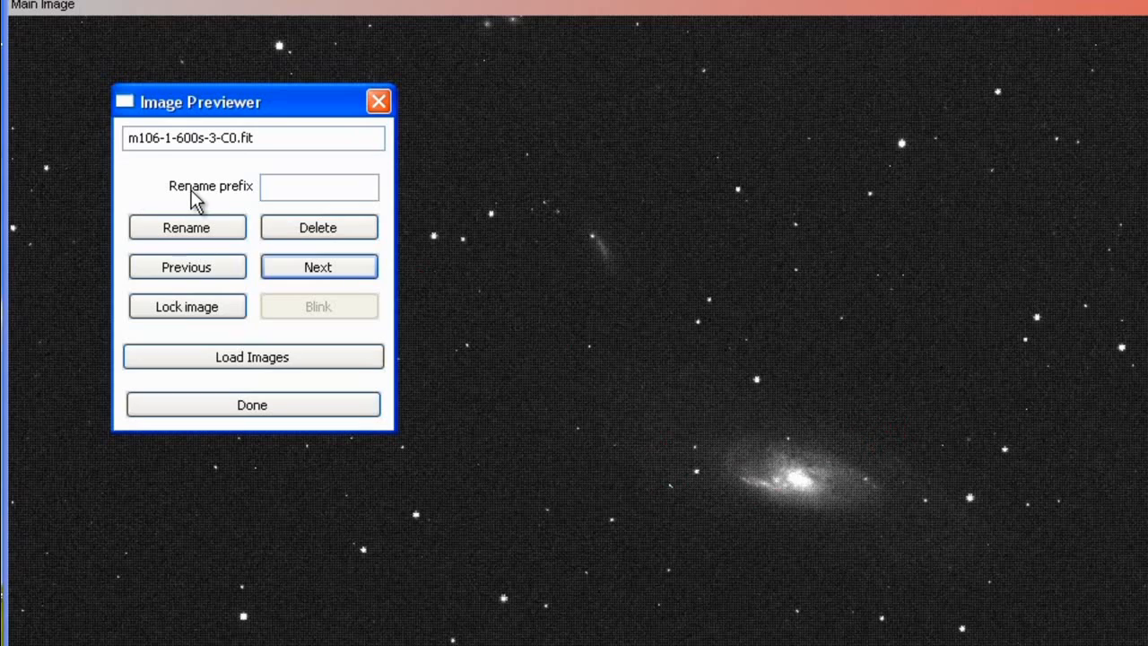
pyautogui.click(274, 189)
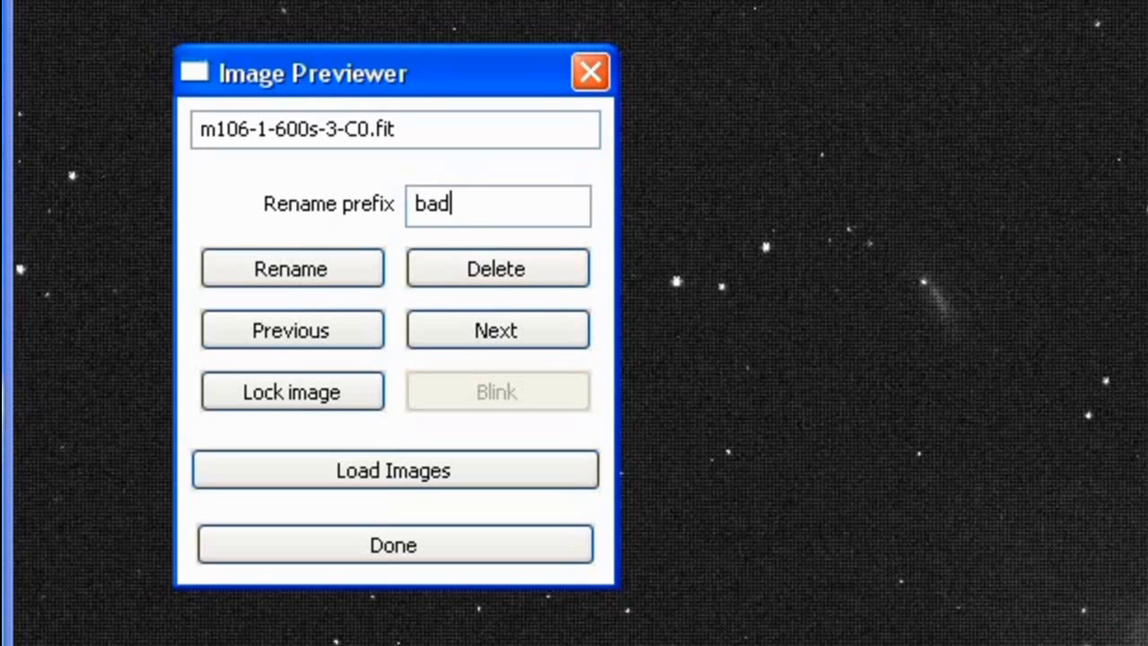
# Review the light frames from m106-1-600s-4-C0.fit through m106-1-600s-7-C0.fit
pyautogui.click(504, 330)
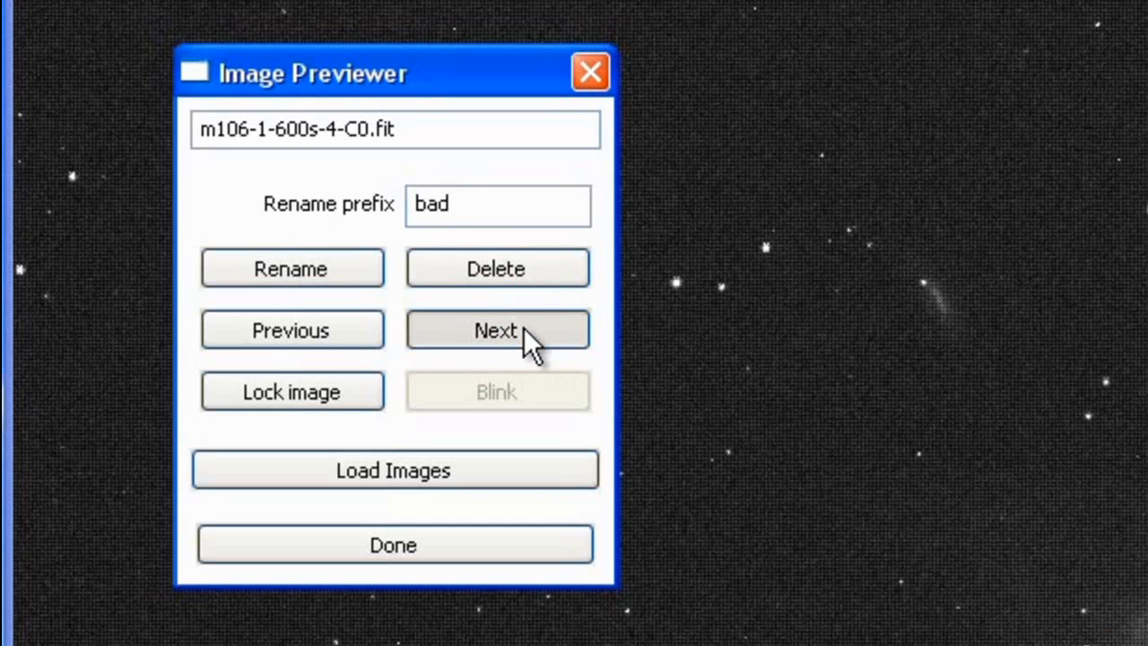
pyautogui.click(515, 329)
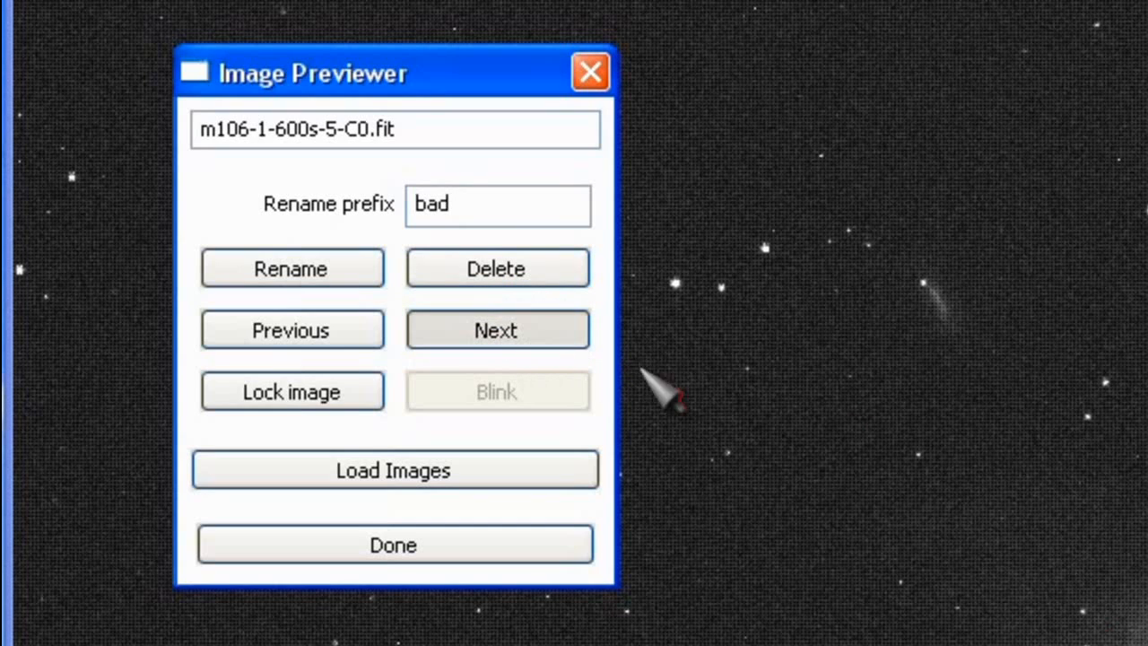
pyautogui.click(514, 332)
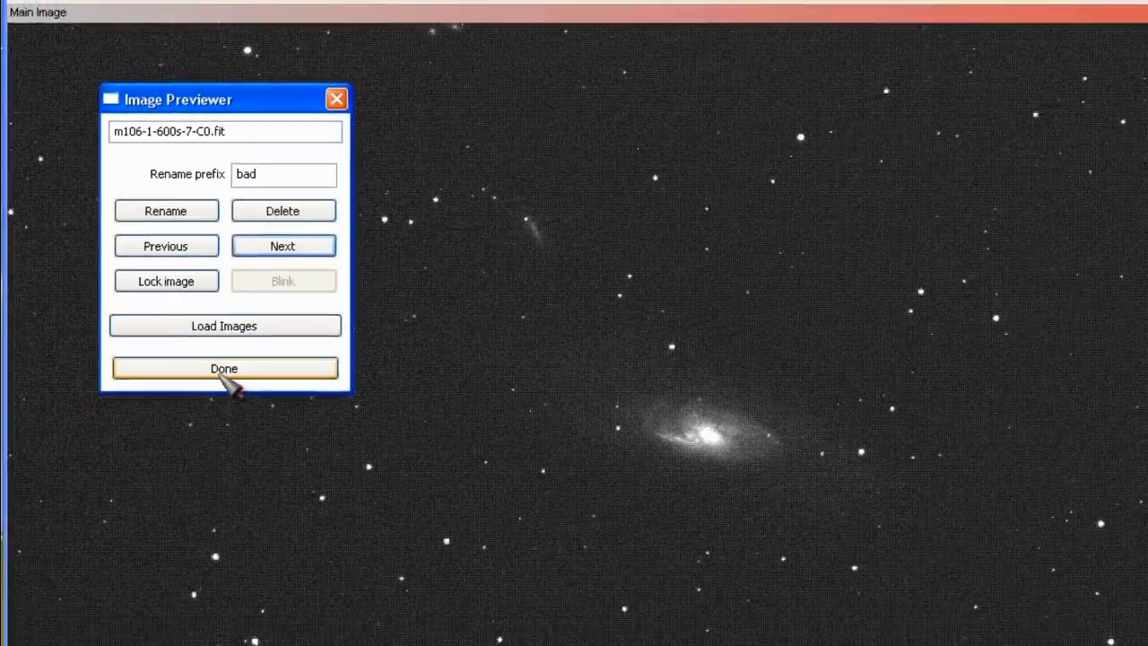
# Close the Image Previewer and turn automatic display scaling back on
pyautogui.click(369, 543)
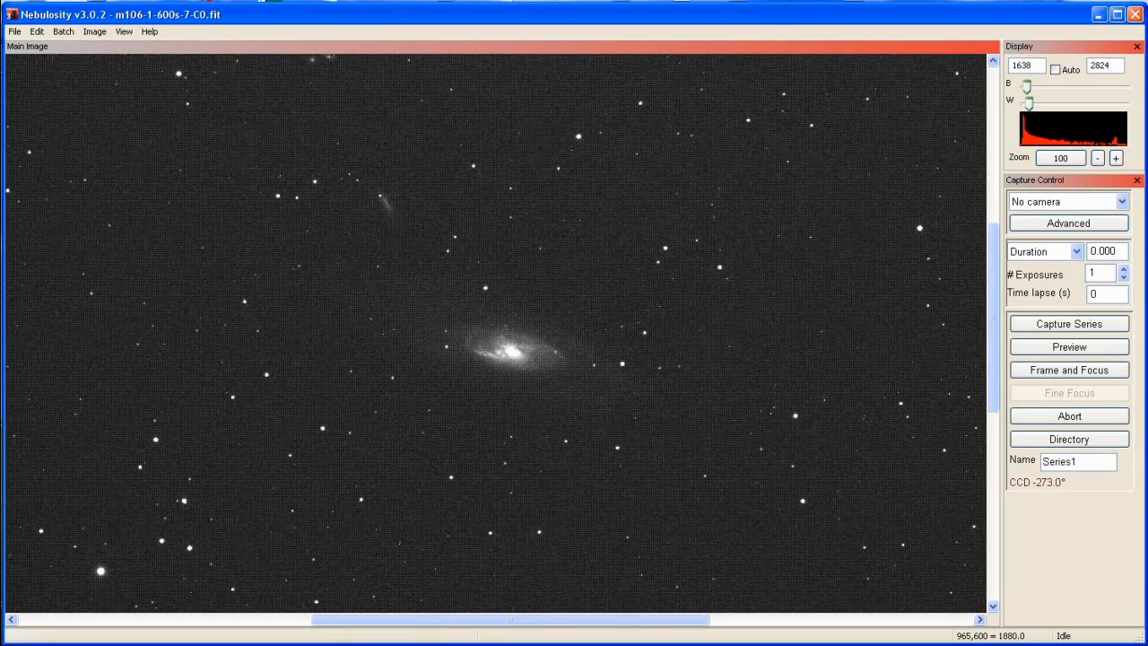
pyautogui.click(14, 34)
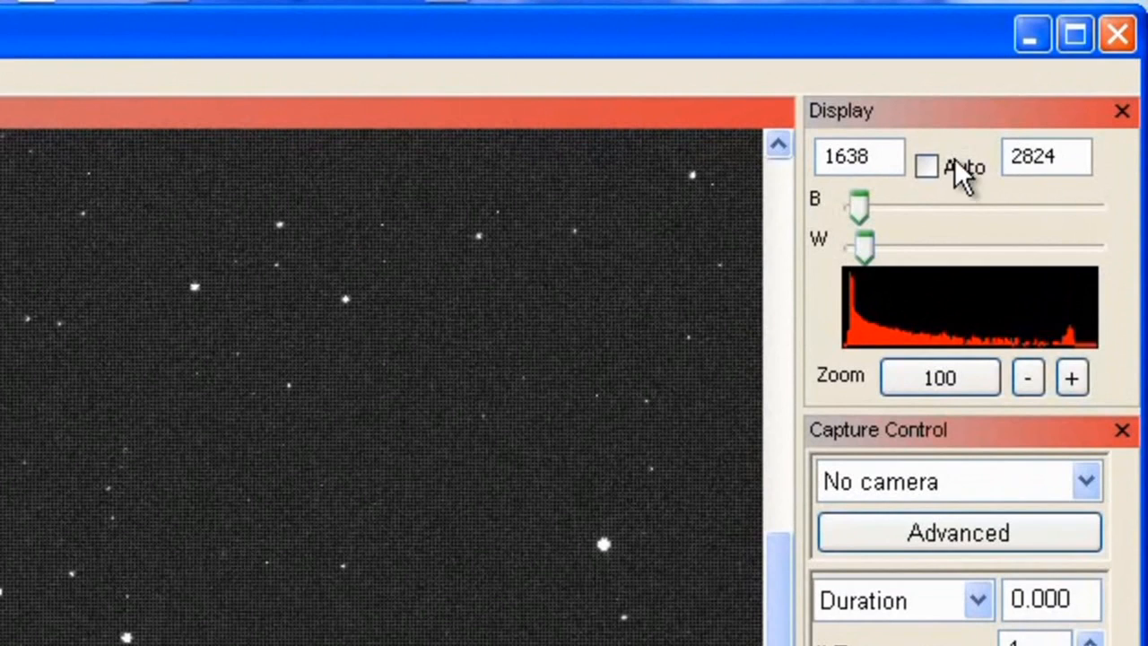
pyautogui.click(926, 166)
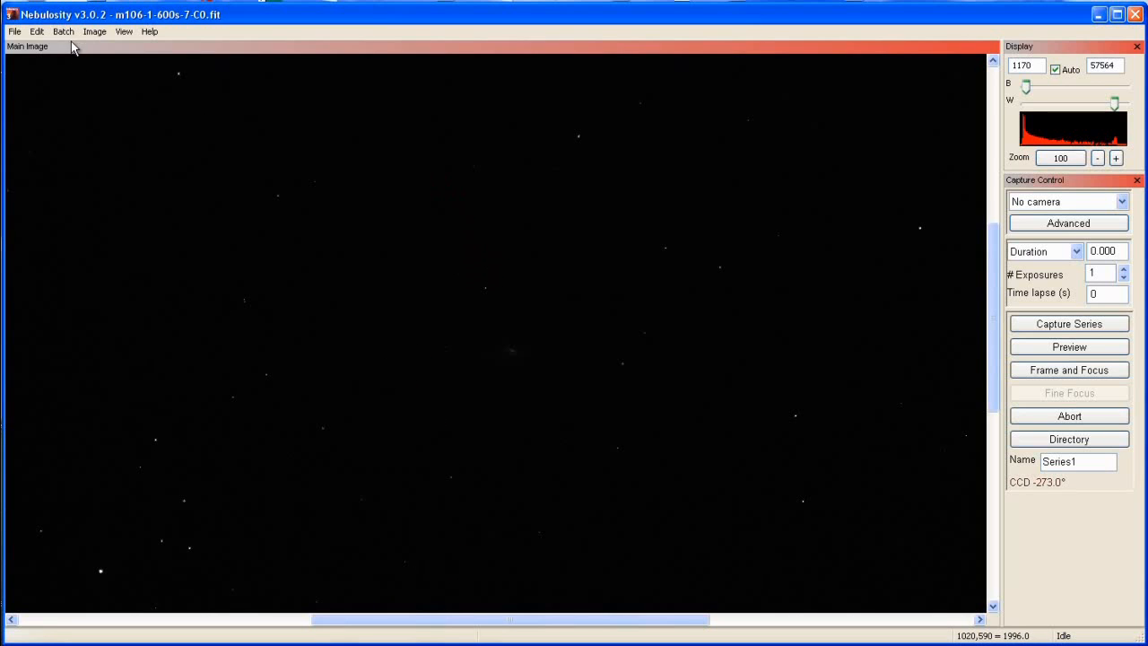
# Start pre-processing of image sets and load master dark.fit from the DARKS folder as Dark 1
pyautogui.click(62, 31)
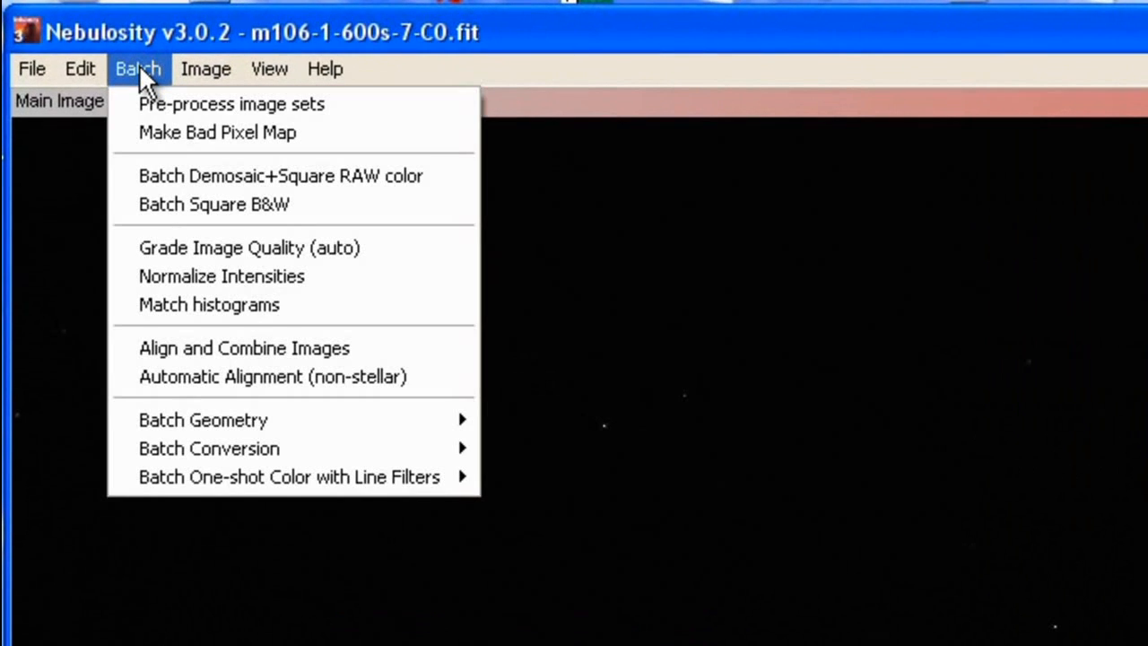
pyautogui.click(180, 102)
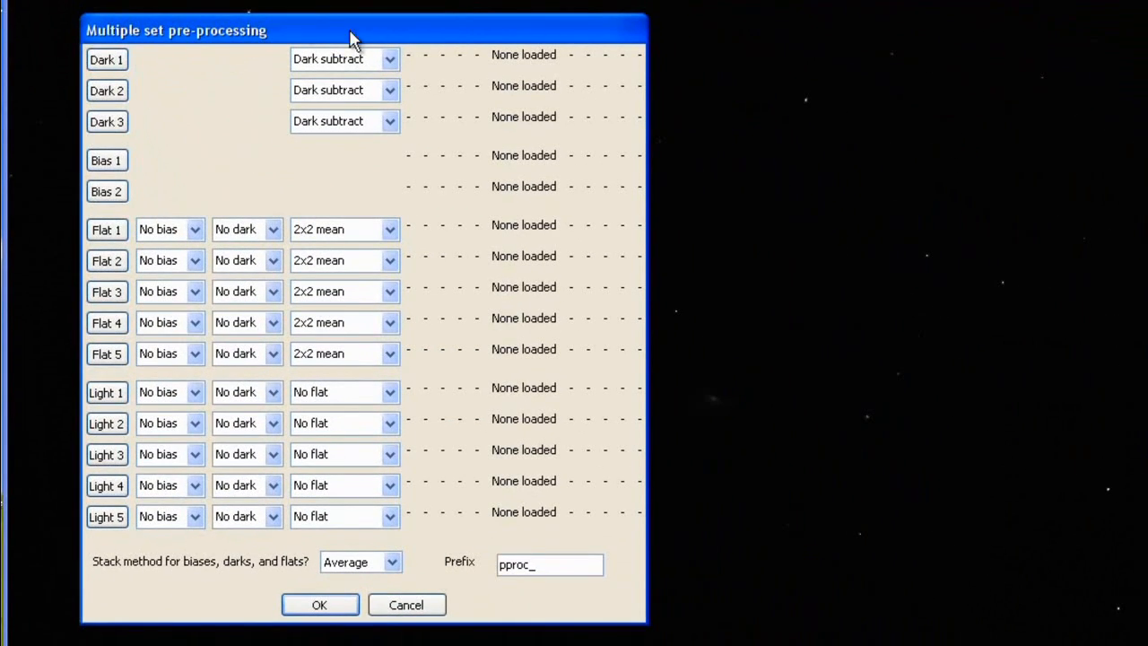
pyautogui.moveTo(352, 40); pyautogui.dragTo(522, 83)
pyautogui.click(290, 63)
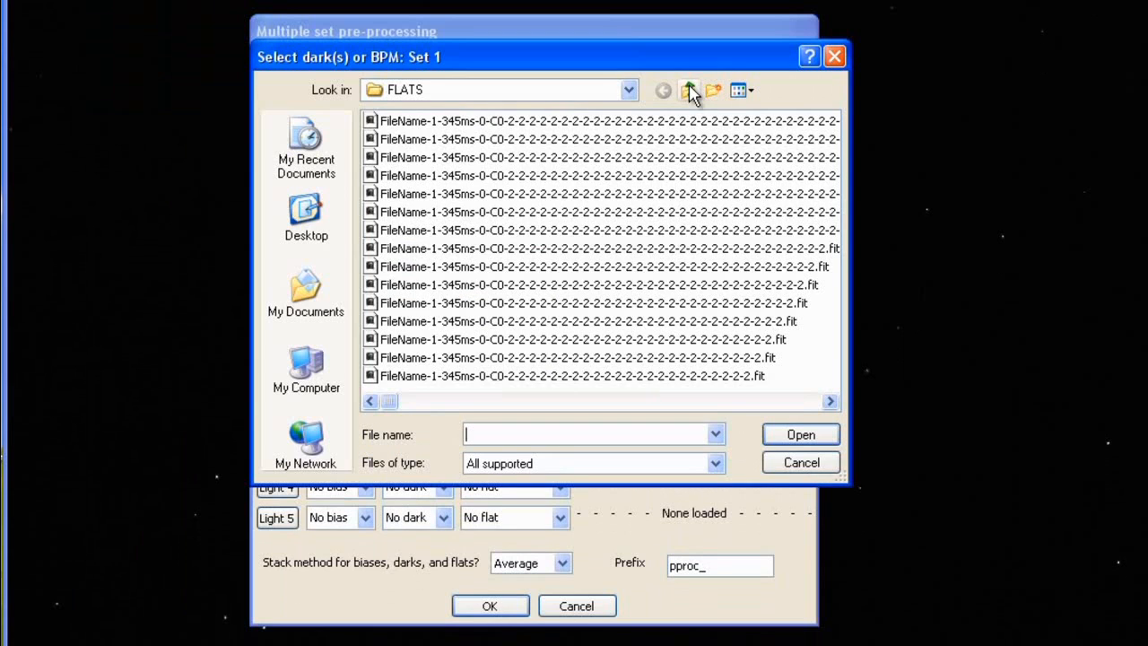
pyautogui.click(689, 93)
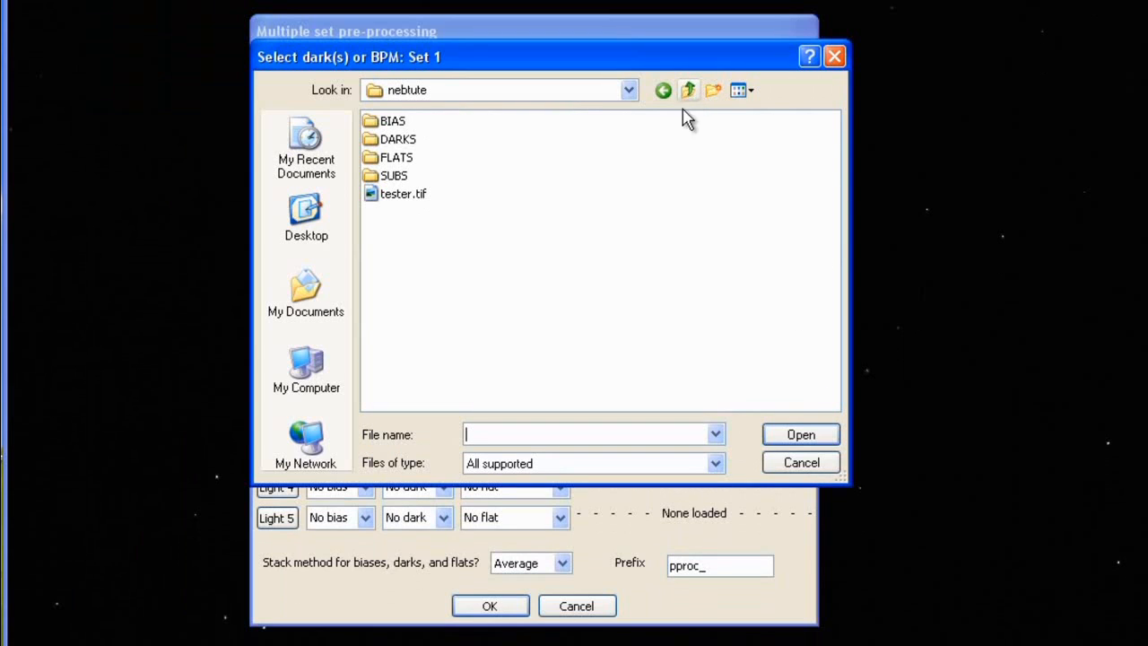
pyautogui.doubleClick(391, 141)
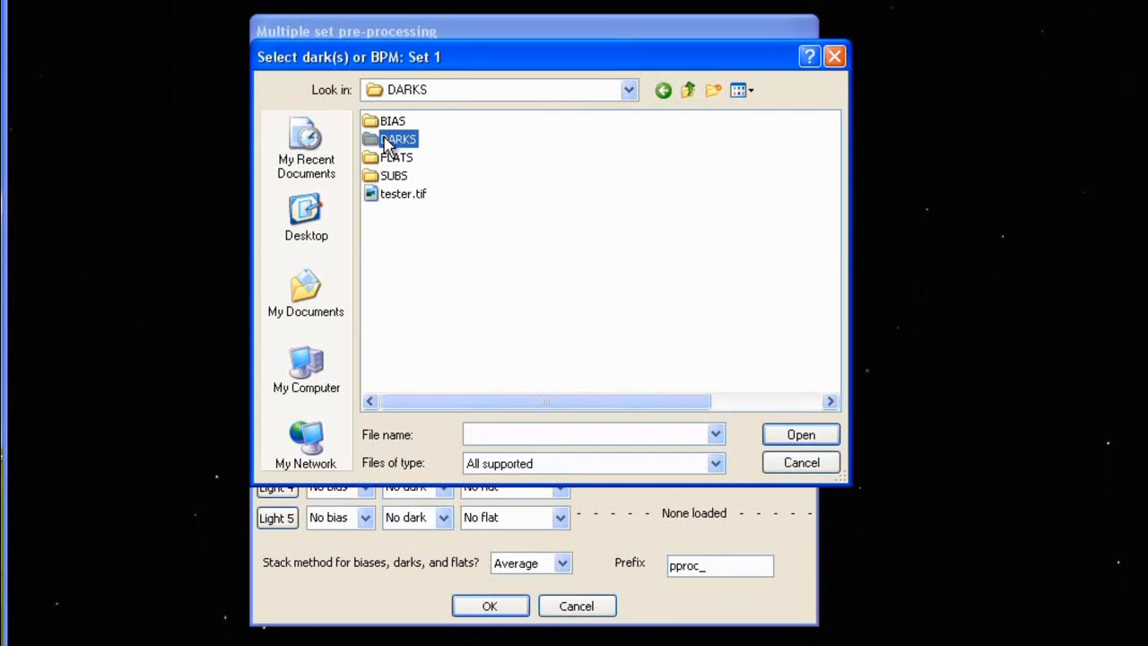
pyautogui.moveTo(447, 401); pyautogui.dragTo(602, 408)
pyautogui.click(689, 197)
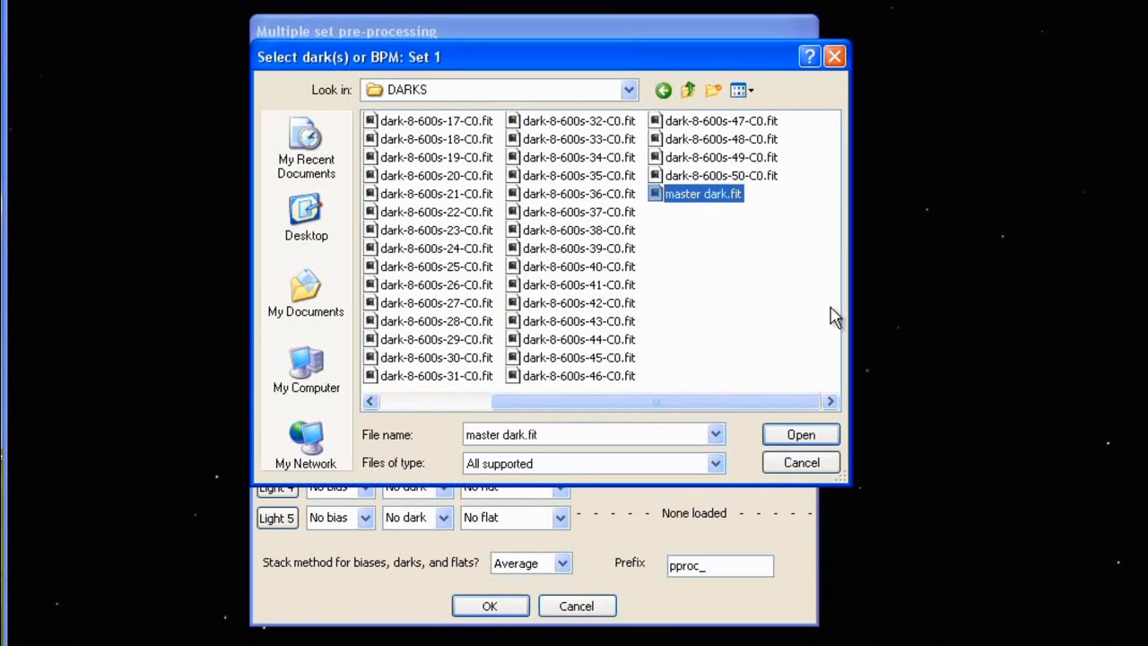
pyautogui.click(800, 435)
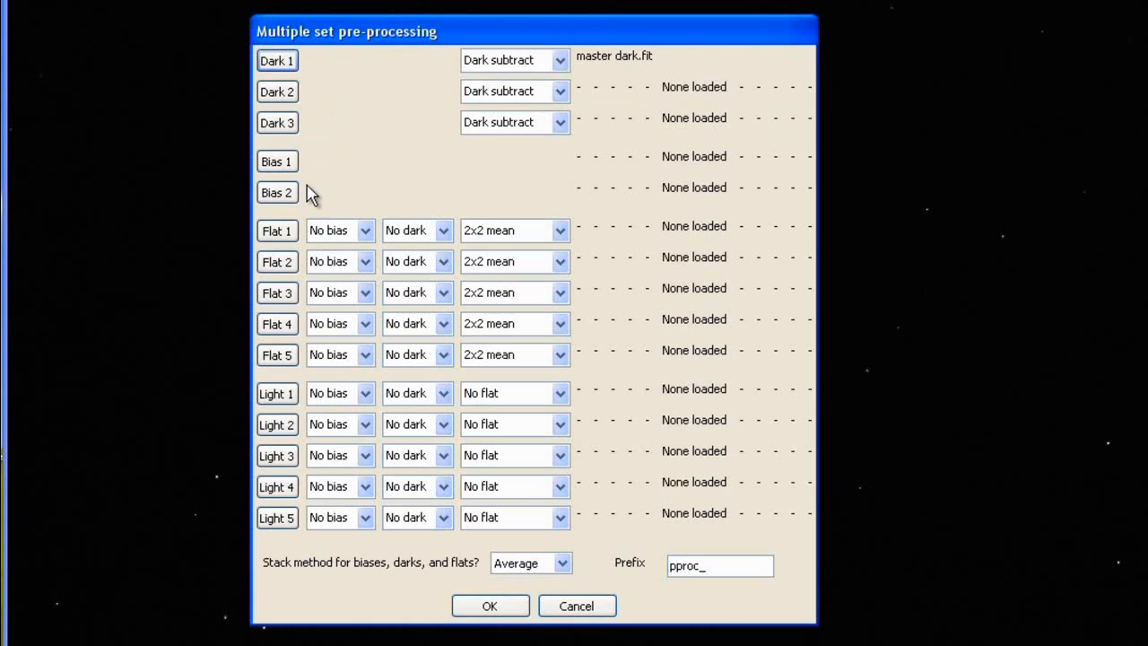
# Load master flat.fit from the FLATS folder as the Flat 1 set
pyautogui.click(285, 231)
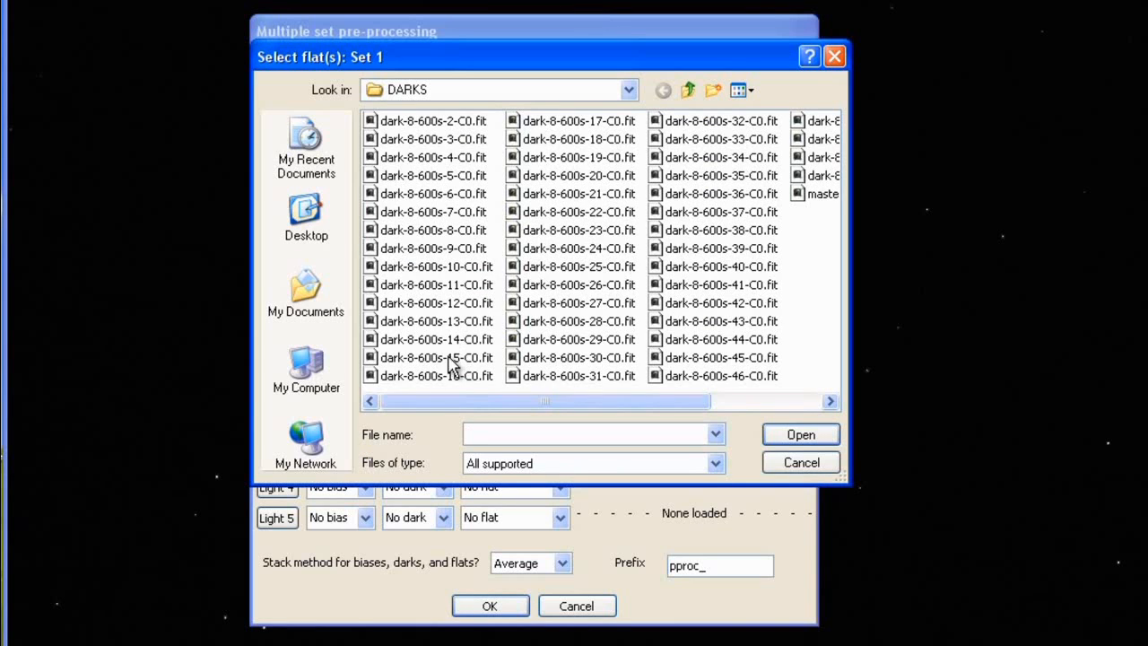
pyautogui.click(688, 93)
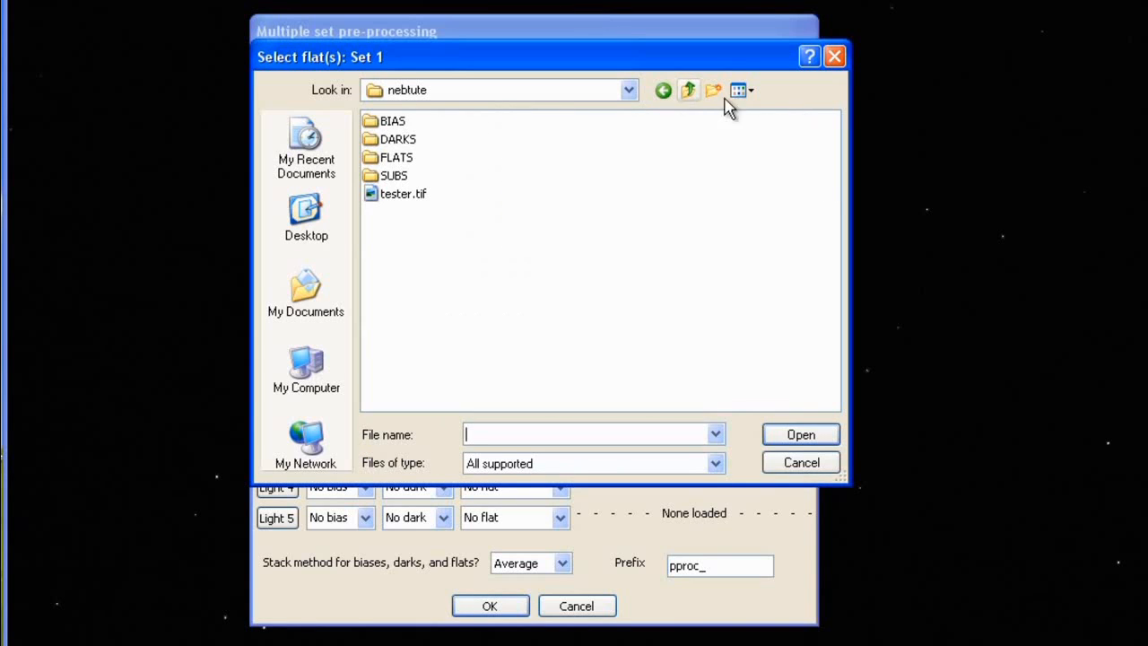
pyautogui.doubleClick(387, 159)
pyautogui.moveTo(392, 405); pyautogui.dragTo(640, 408)
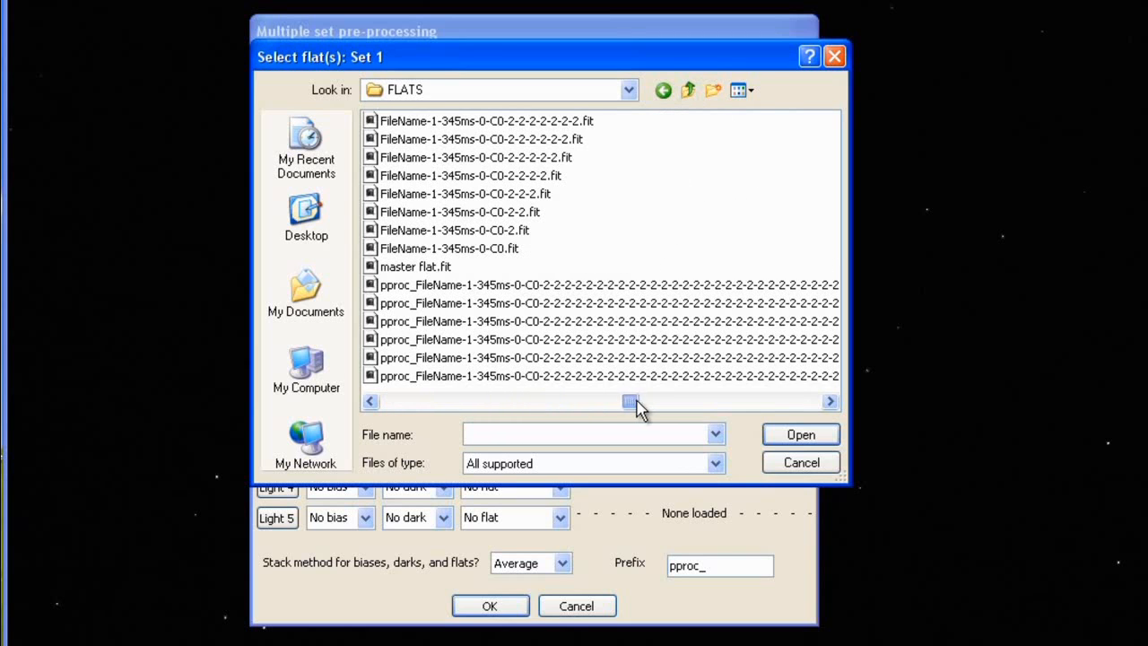
pyautogui.click(436, 270)
pyautogui.click(802, 436)
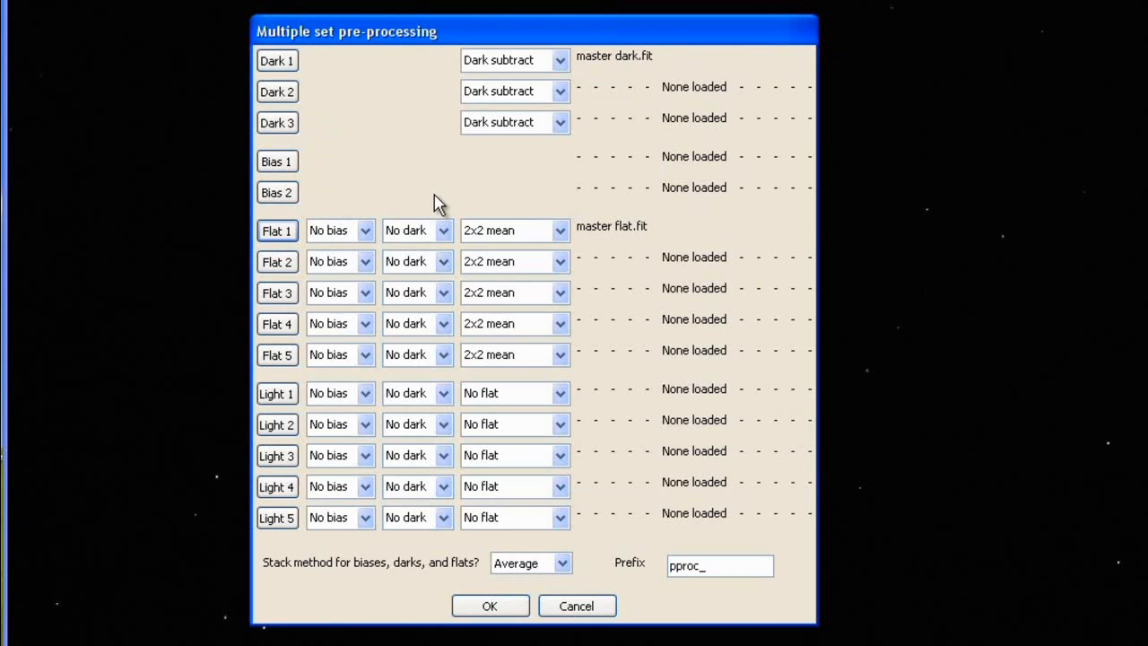
# Load all the M106 light frames, 0 through 18, from the SUBS folder as the Light 1 set
pyautogui.click(278, 395)
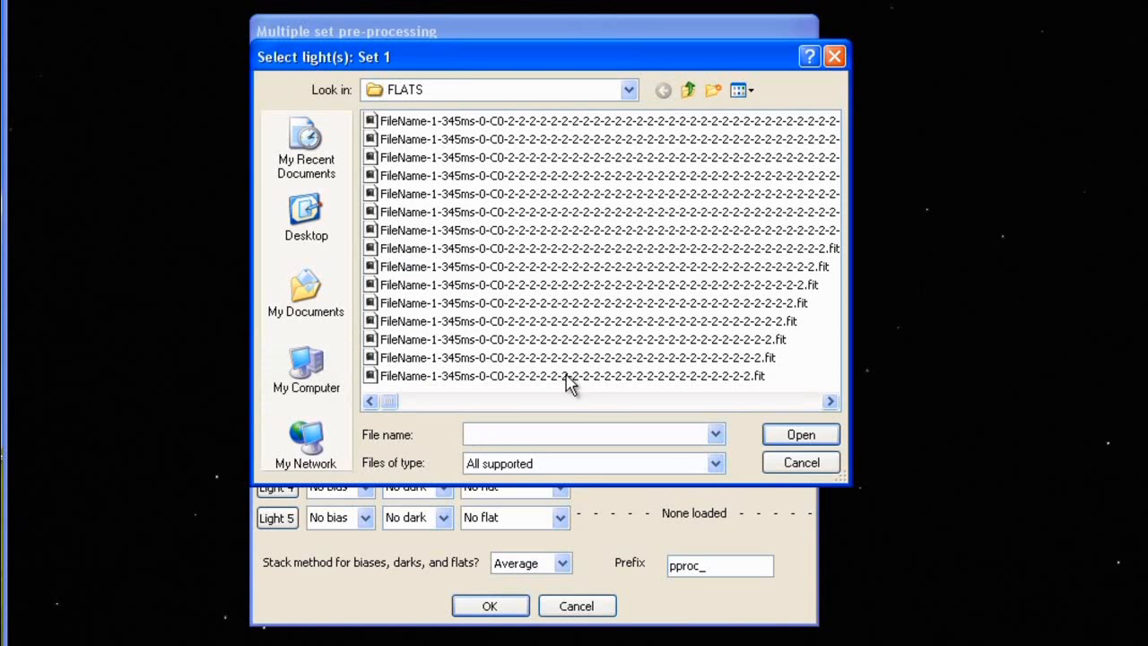
pyautogui.click(688, 89)
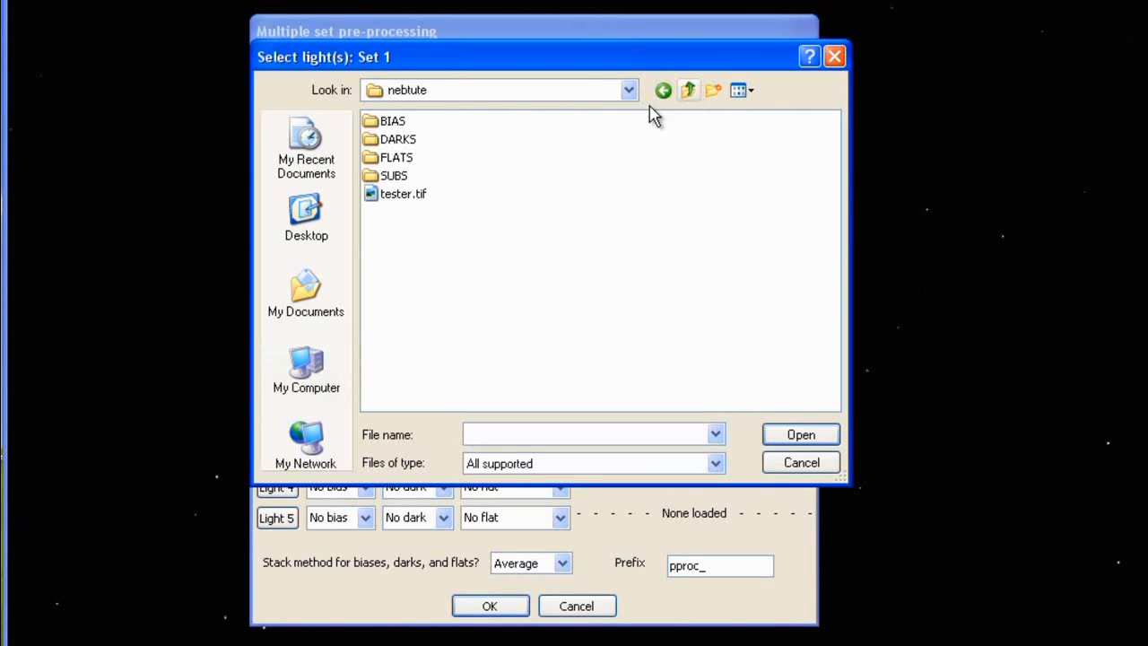
pyautogui.doubleClick(393, 175)
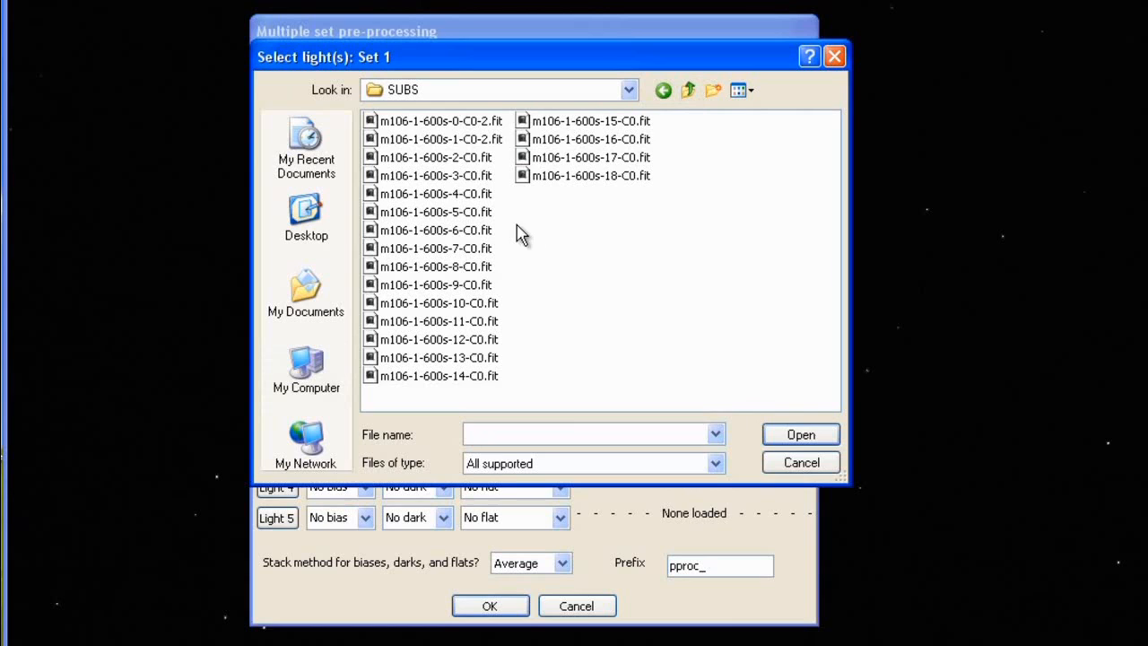
pyautogui.click(399, 123)
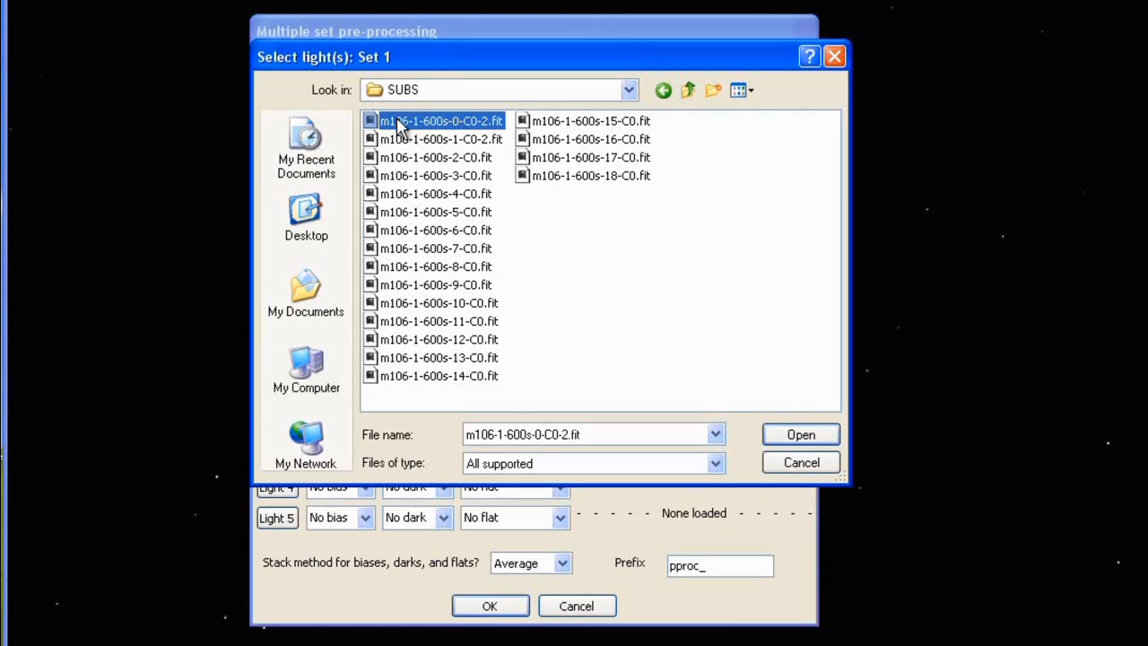
pyautogui.keyDown('shift'); pyautogui.click(577, 175); pyautogui.keyUp('shift')
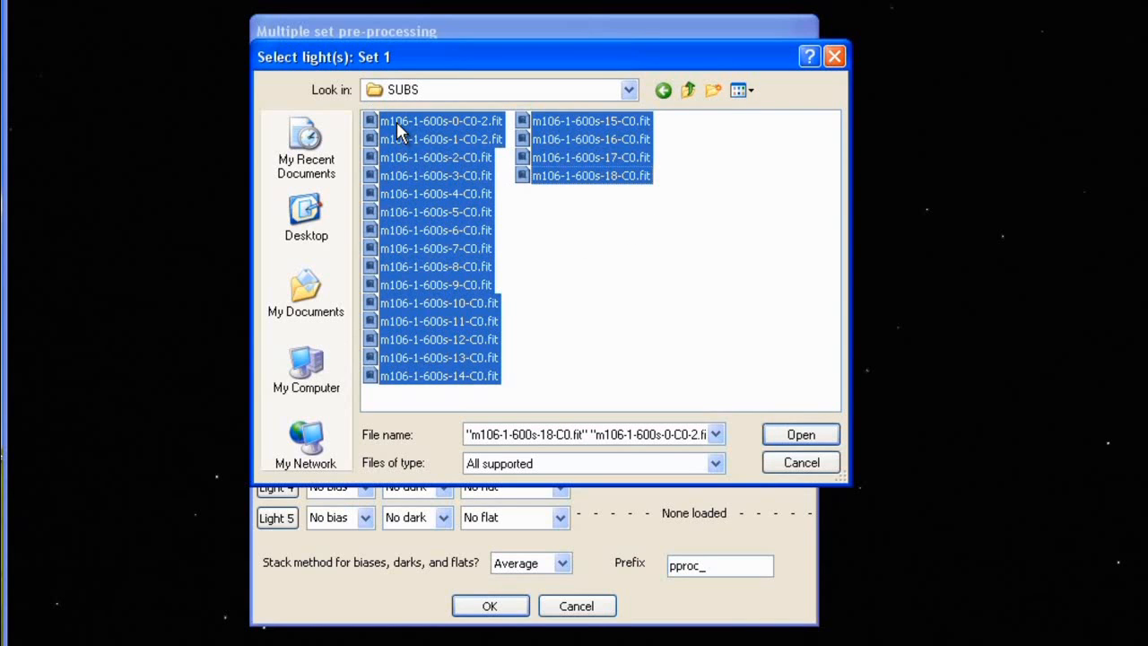
pyautogui.click(801, 436)
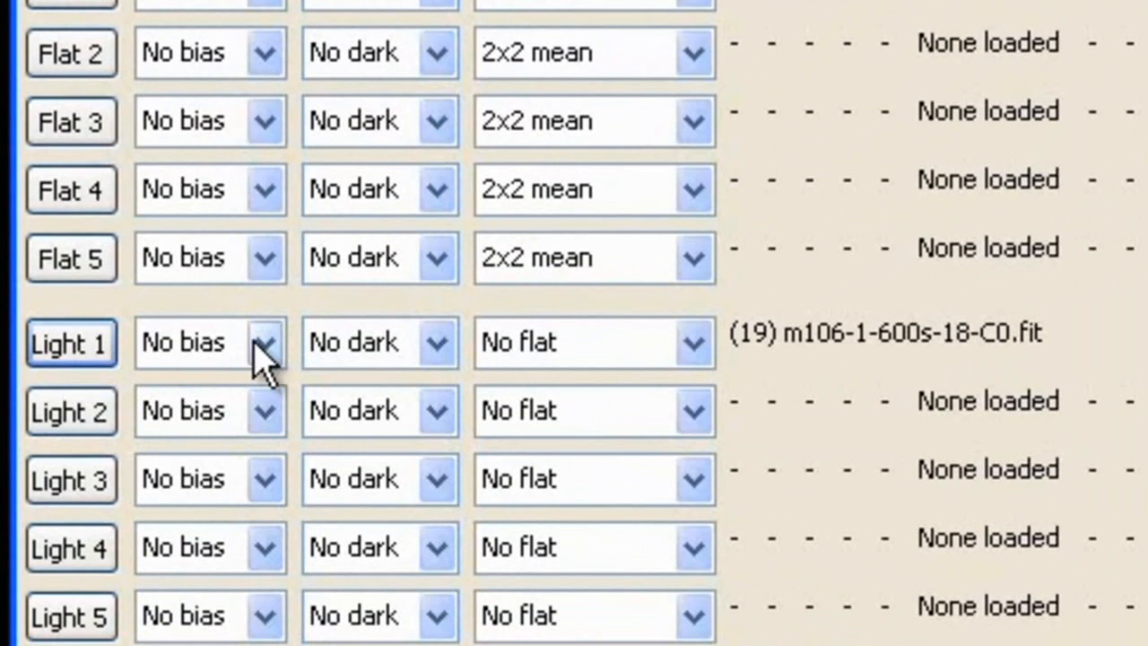
# Assign Dark 1 and Flat 1 to the Light 1 set and run the pre-processing with the pproc_ prefix
pyautogui.click(443, 345)
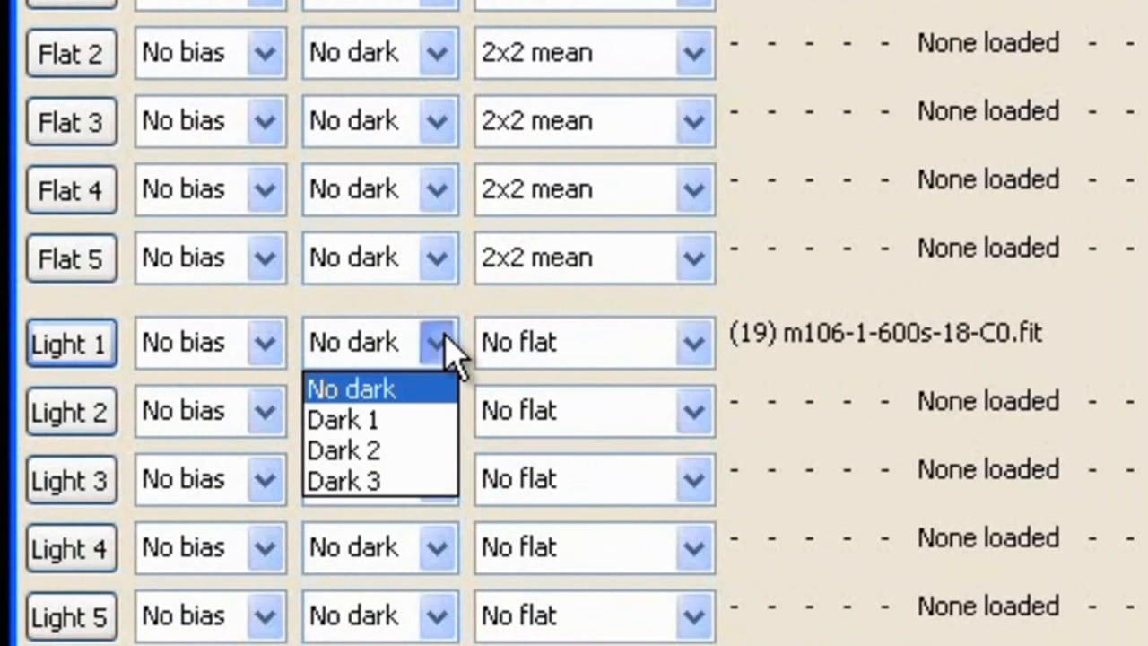
pyautogui.click(356, 421)
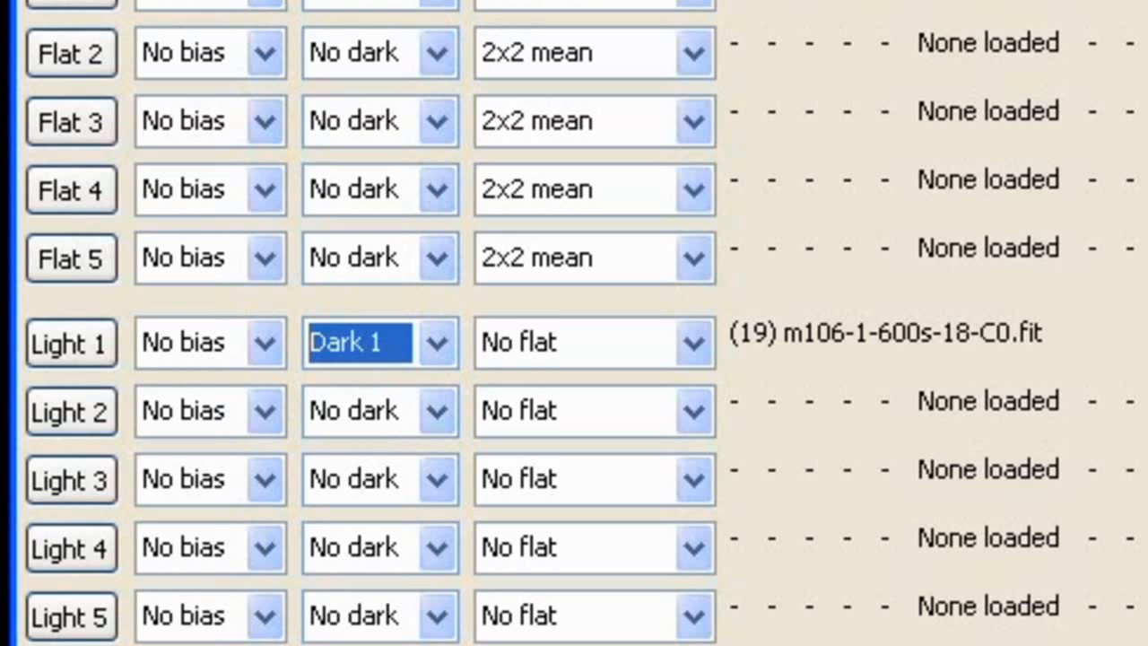
pyautogui.click(694, 345)
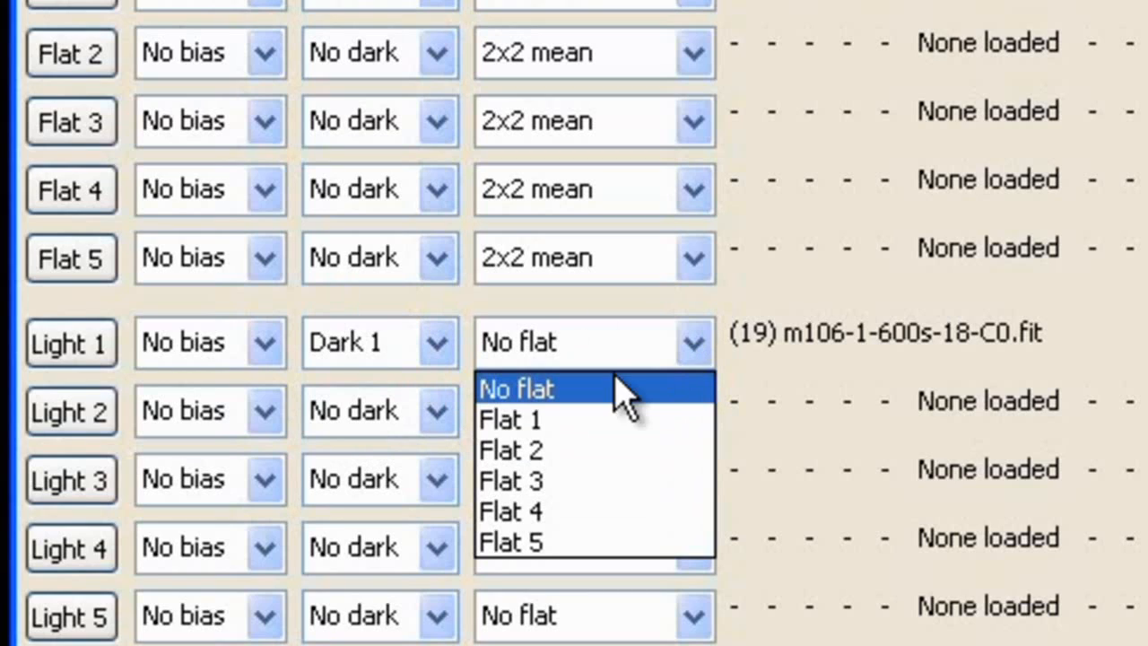
pyautogui.click(561, 416)
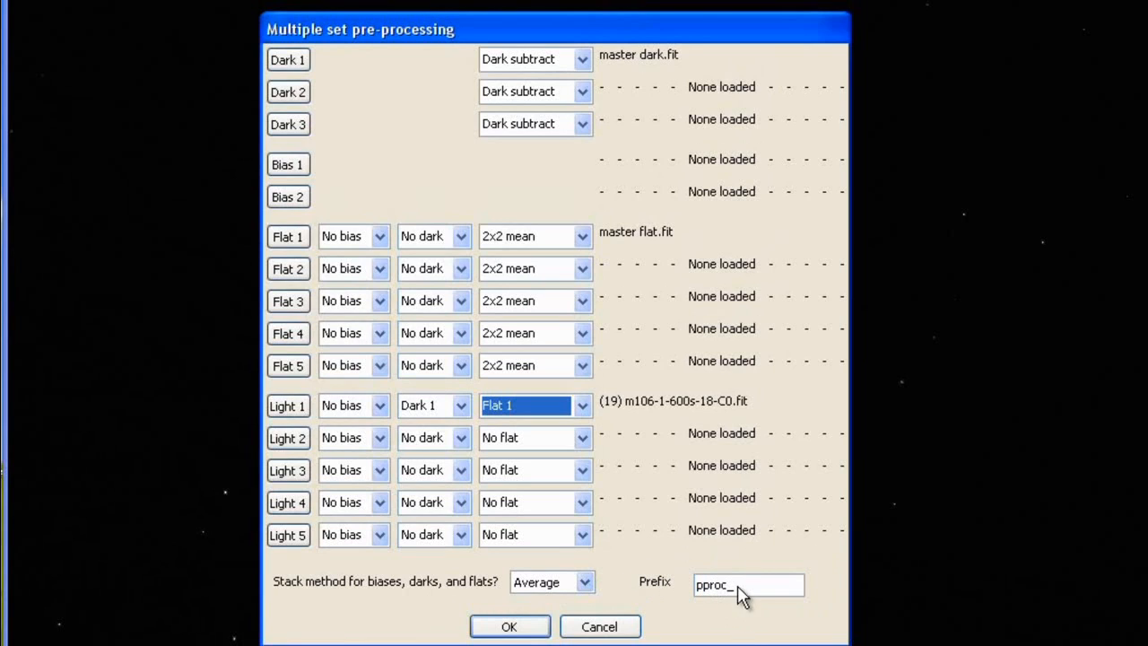
pyautogui.click(511, 628)
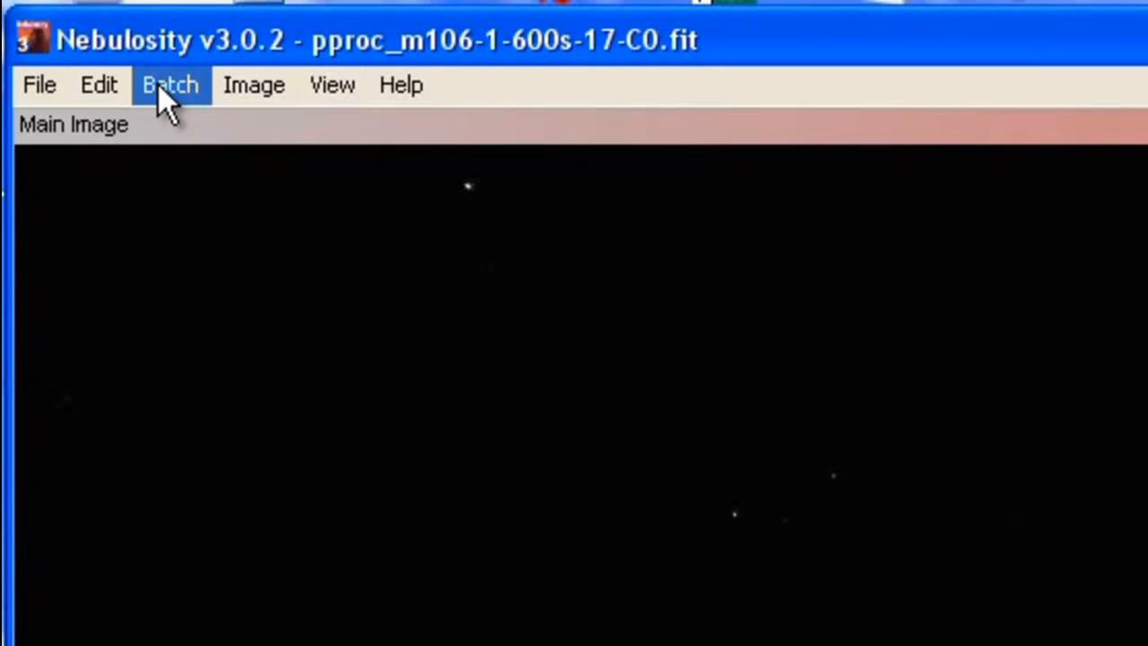
# Normalize the intensities of all the pproc_m106 frames, 0 through 18, in the SUBS folder
pyautogui.click(173, 93)
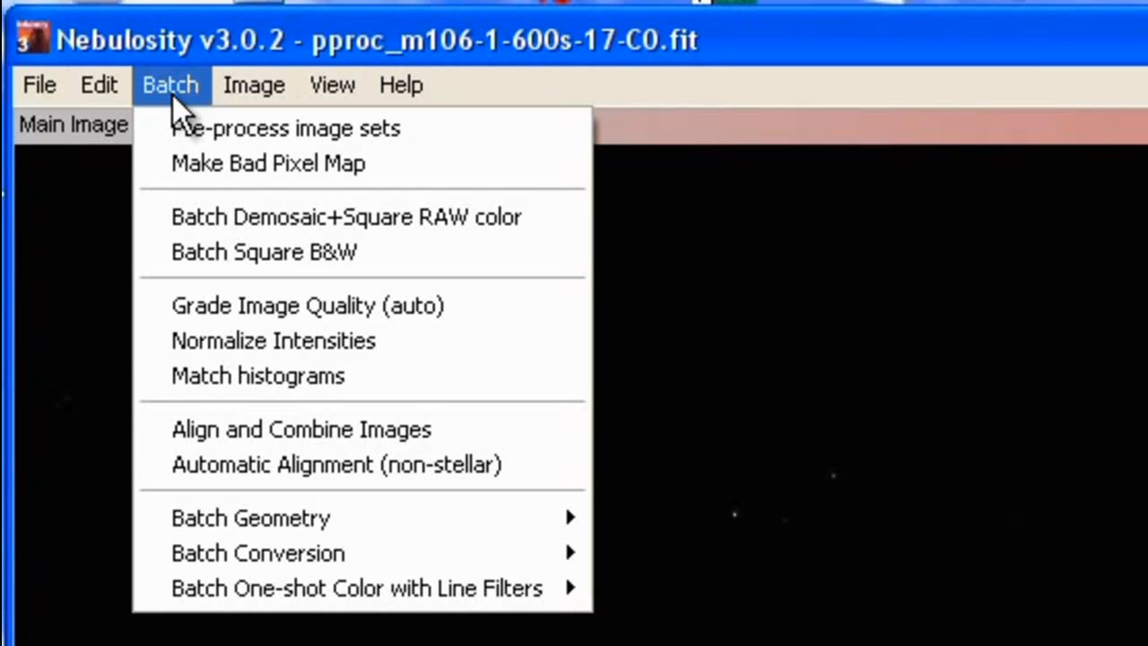
pyautogui.click(288, 341)
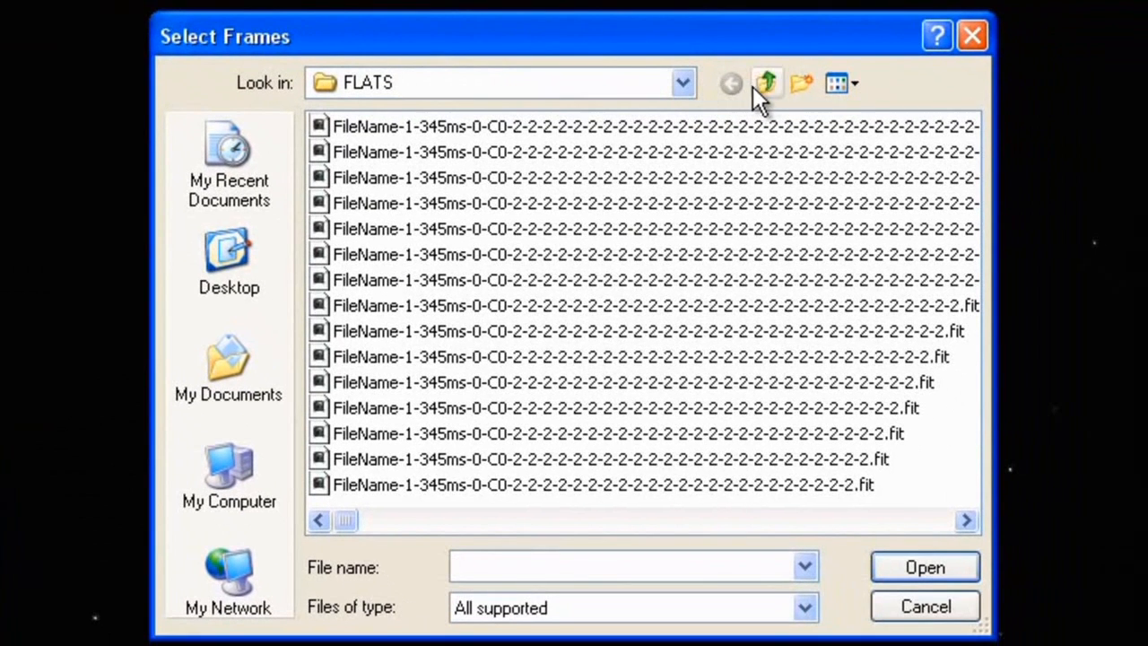
pyautogui.click(763, 83)
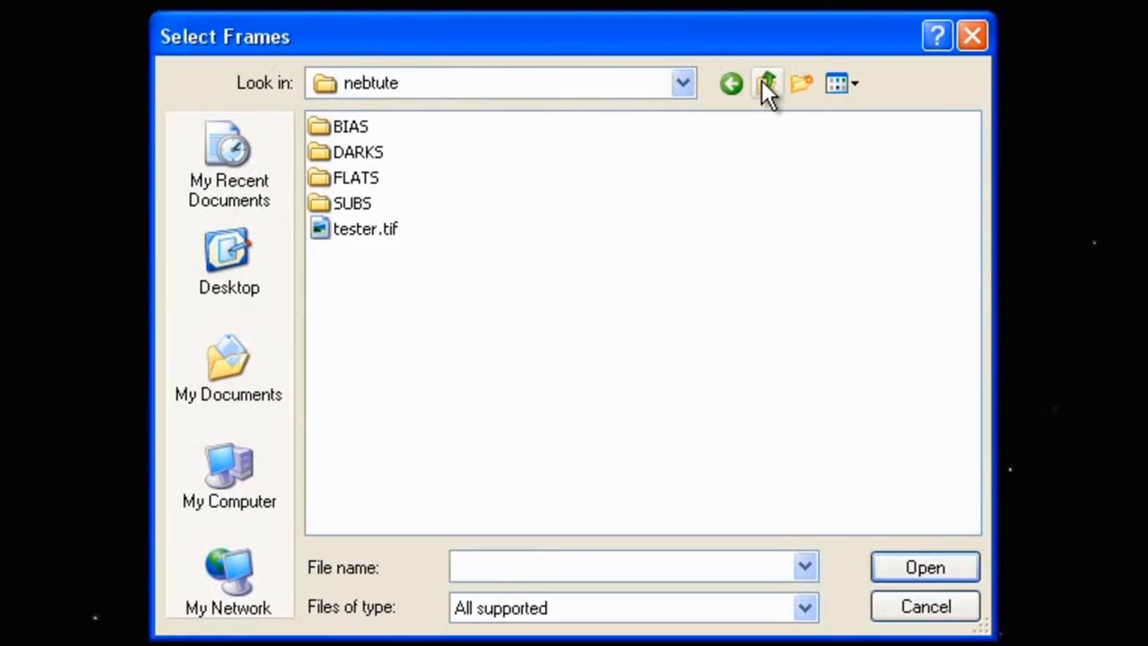
pyautogui.doubleClick(351, 203)
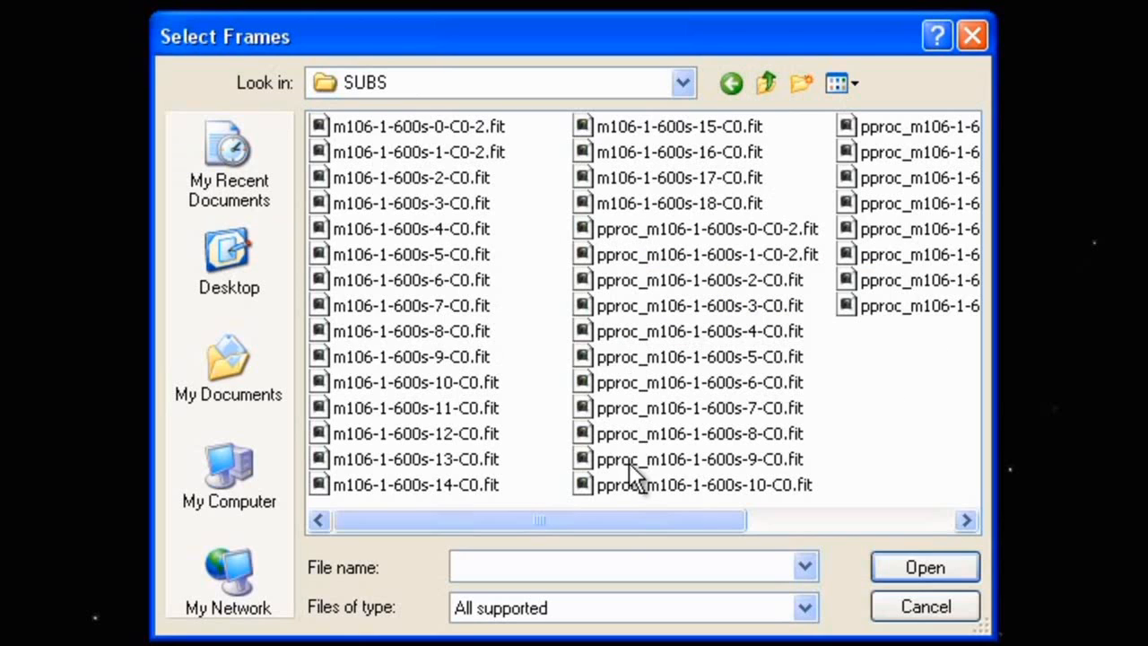
pyautogui.moveTo(621, 520); pyautogui.dragTo(832, 520)
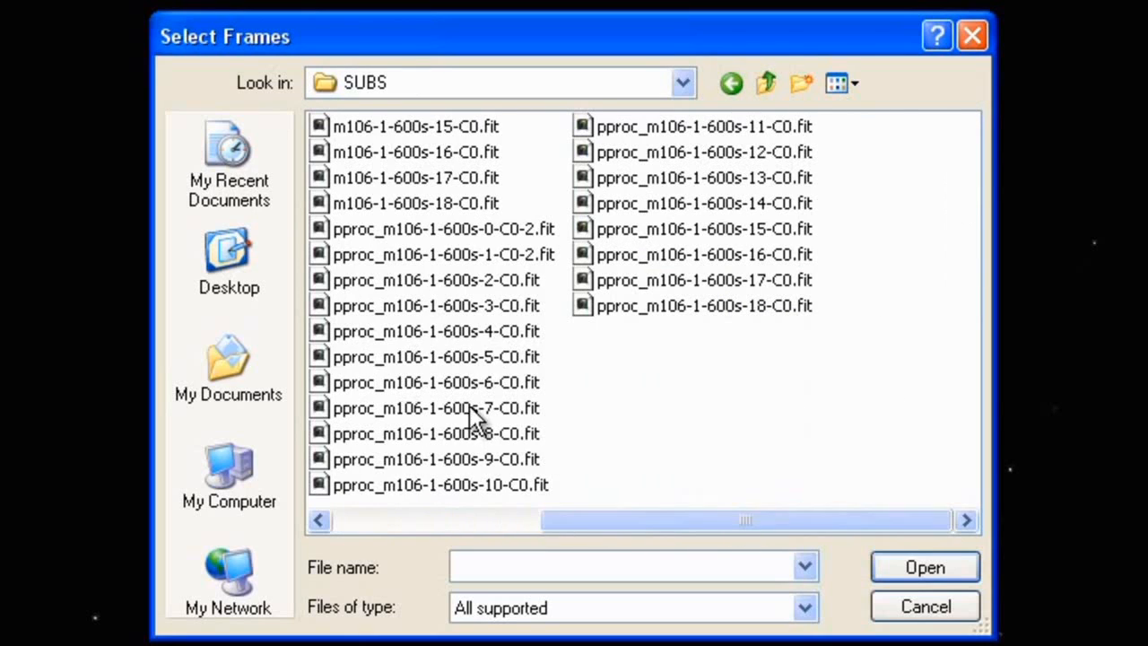
pyautogui.click(342, 229)
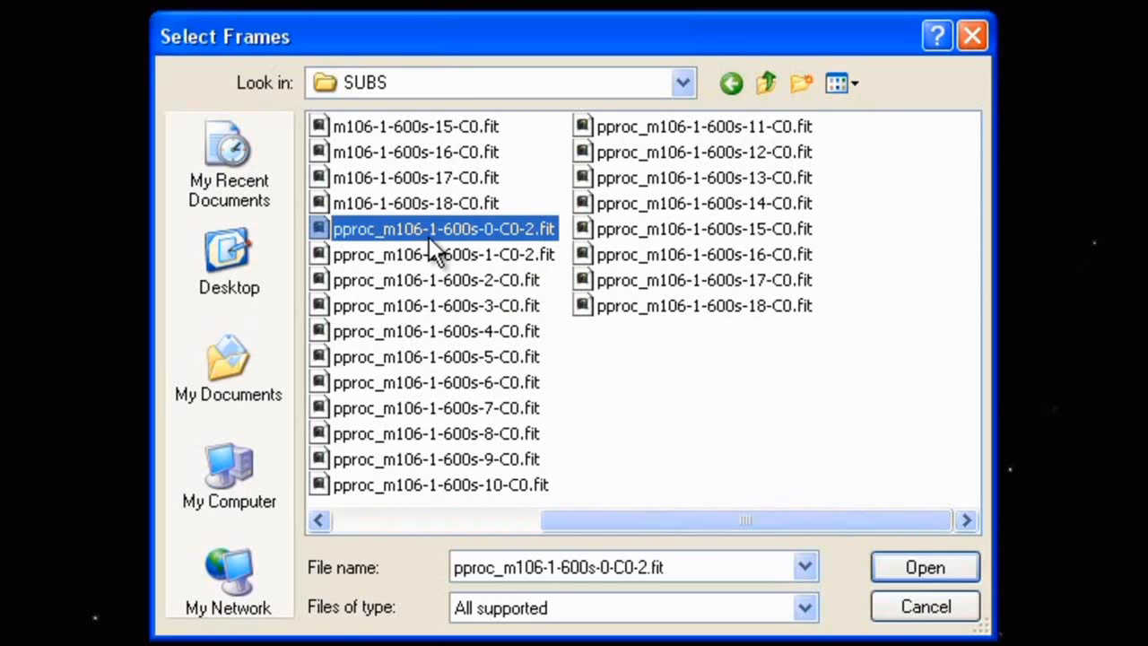
pyautogui.keyDown('shift'); pyautogui.click(611, 304); pyautogui.keyUp('shift')
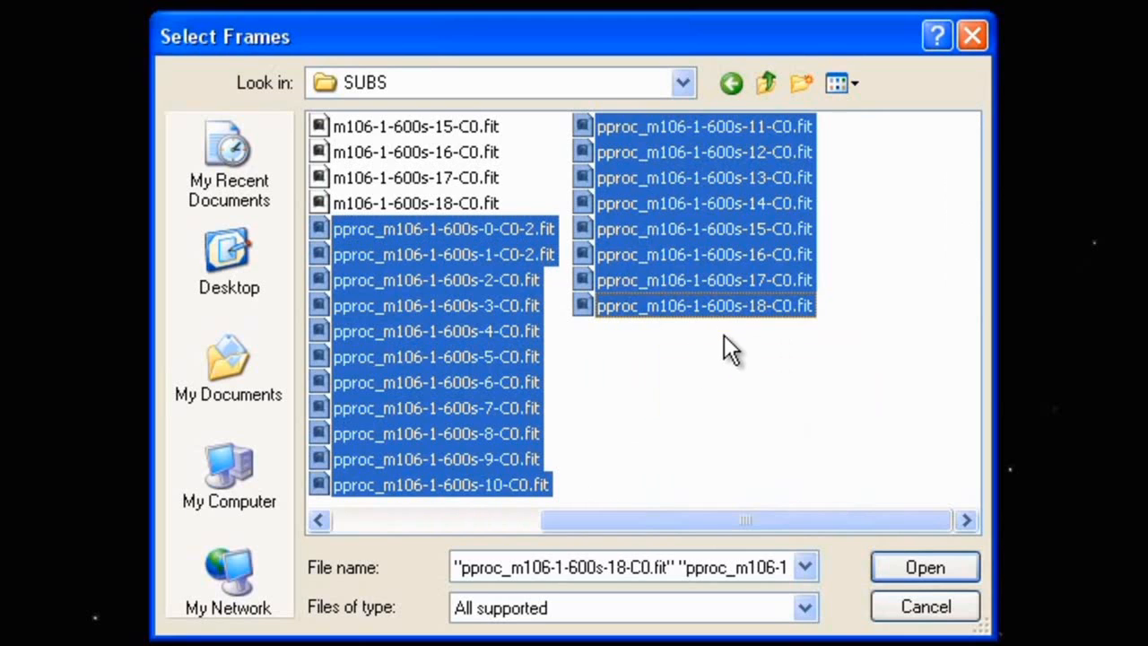
pyautogui.click(923, 564)
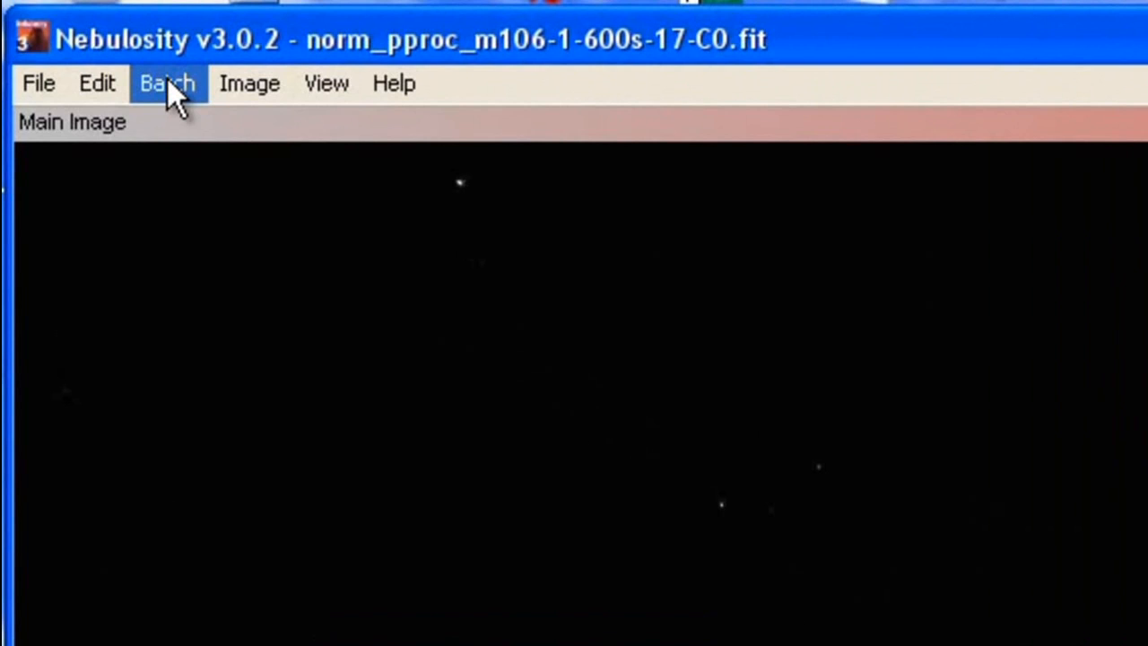
# Batch demosaic and square all the norm_pproc_m106 frames, 0 through 18, from SUBS, using an RGB array with matrix offset X 1, Y 0
pyautogui.click(168, 83)
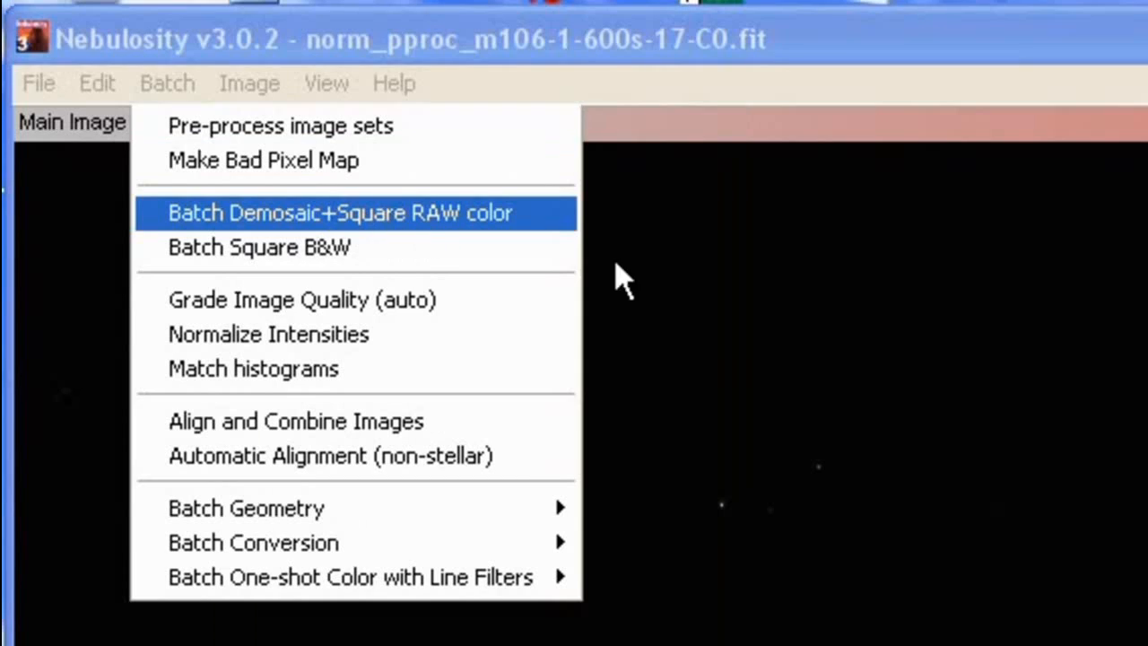
pyautogui.click(391, 213)
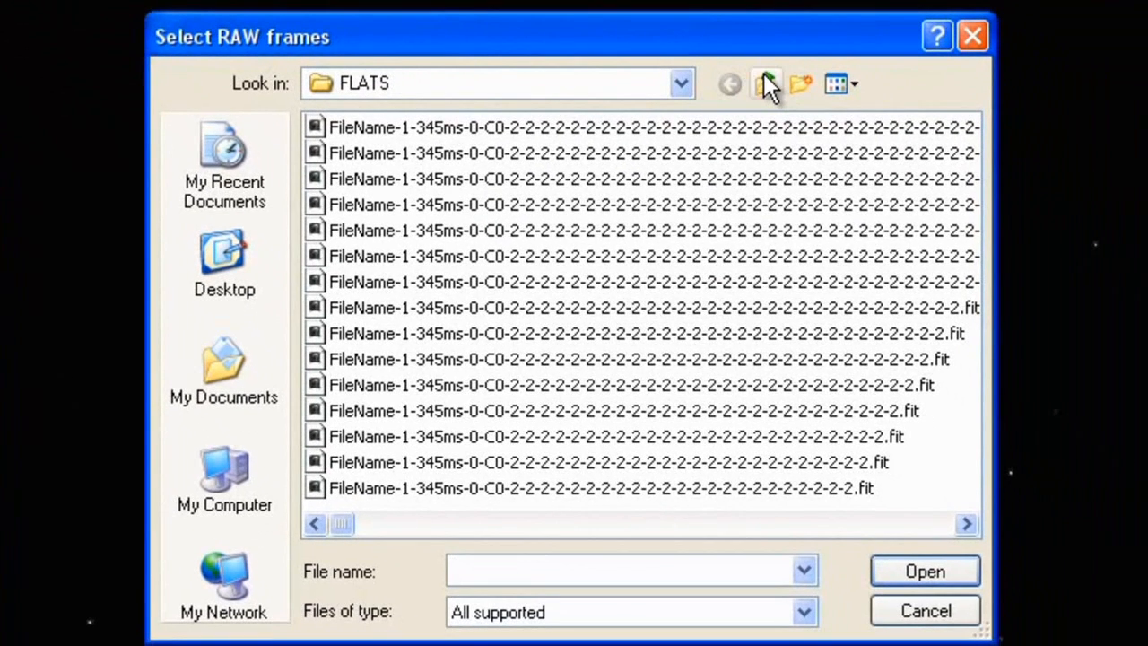
pyautogui.click(763, 75)
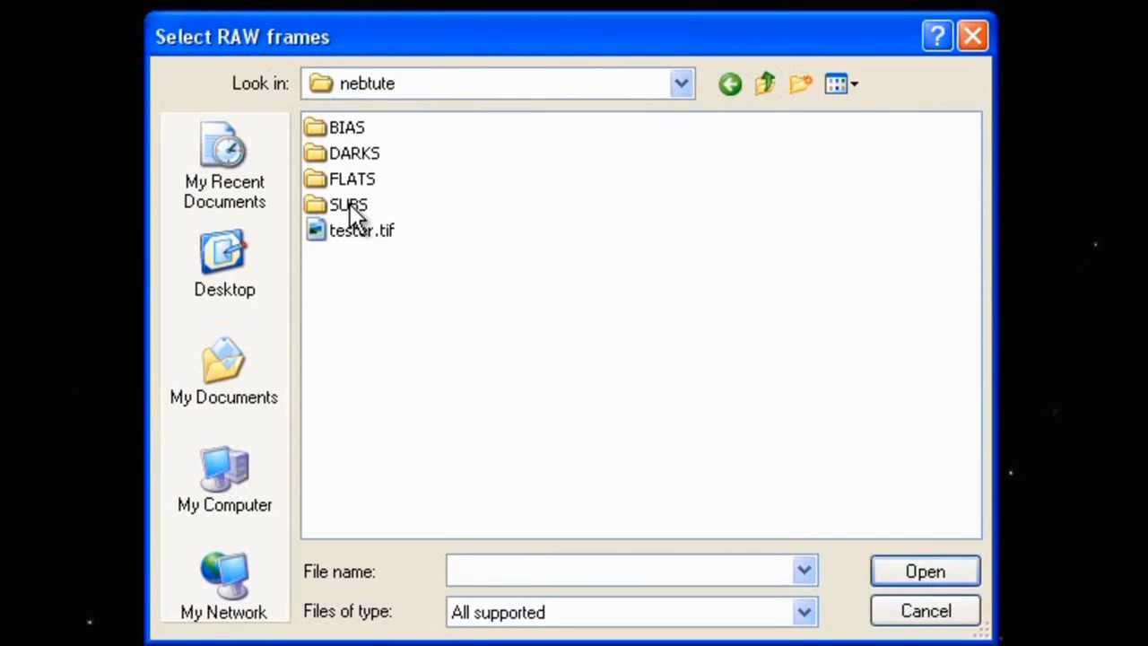
pyautogui.doubleClick(354, 206)
pyautogui.moveTo(409, 518); pyautogui.dragTo(430, 256)
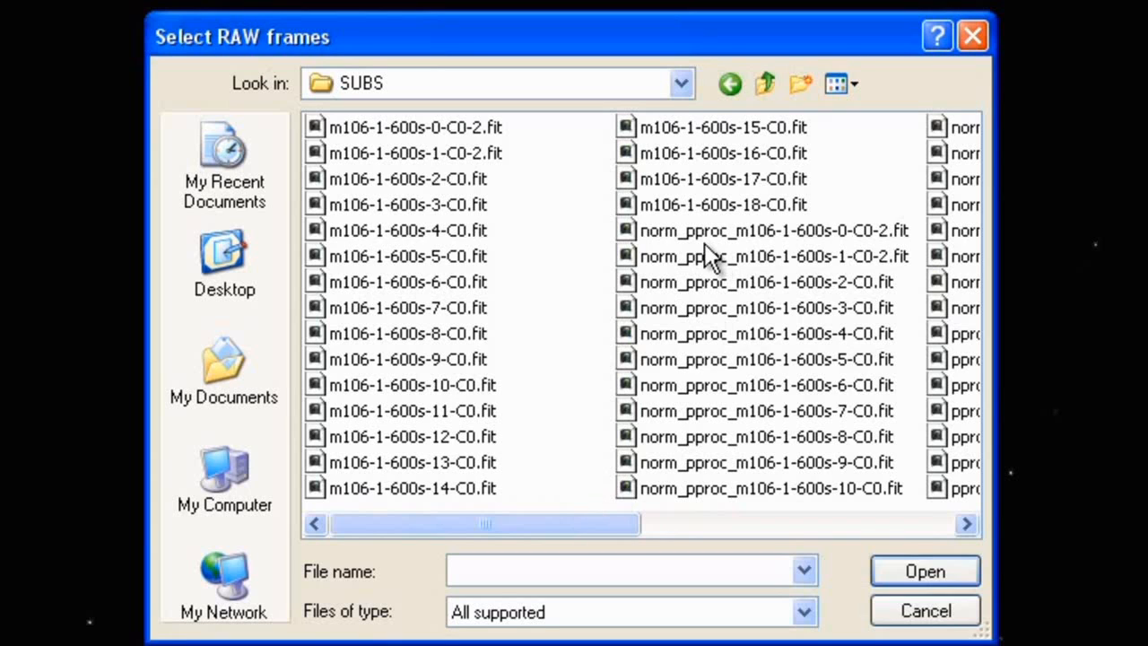
pyautogui.moveTo(574, 529); pyautogui.dragTo(846, 525)
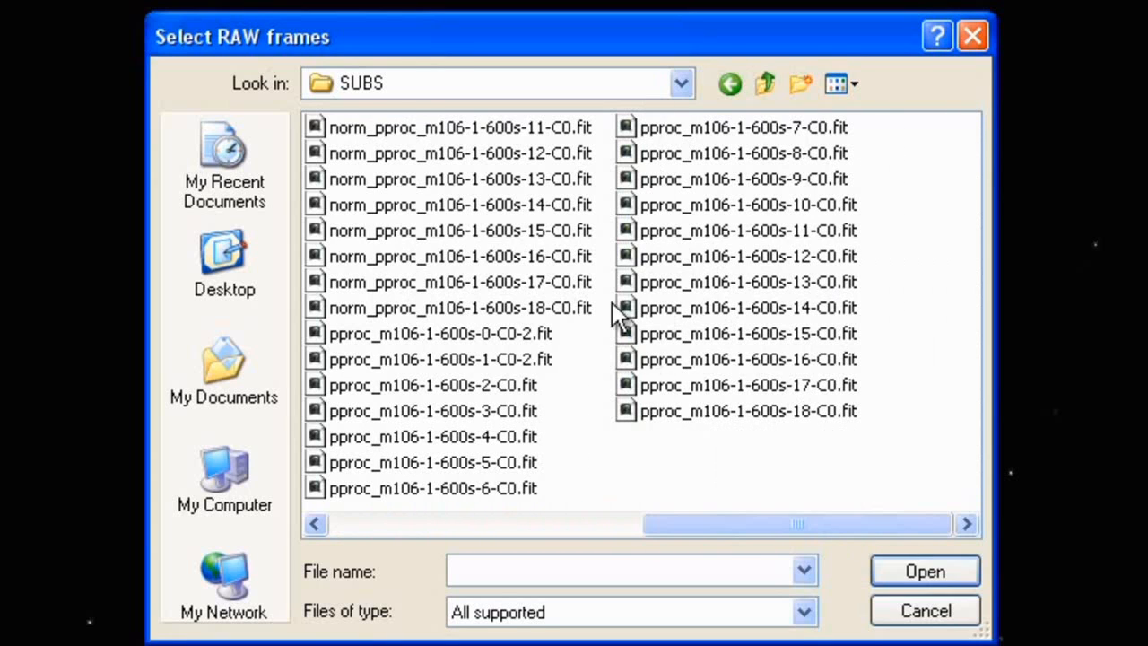
pyautogui.moveTo(709, 529); pyautogui.dragTo(555, 527)
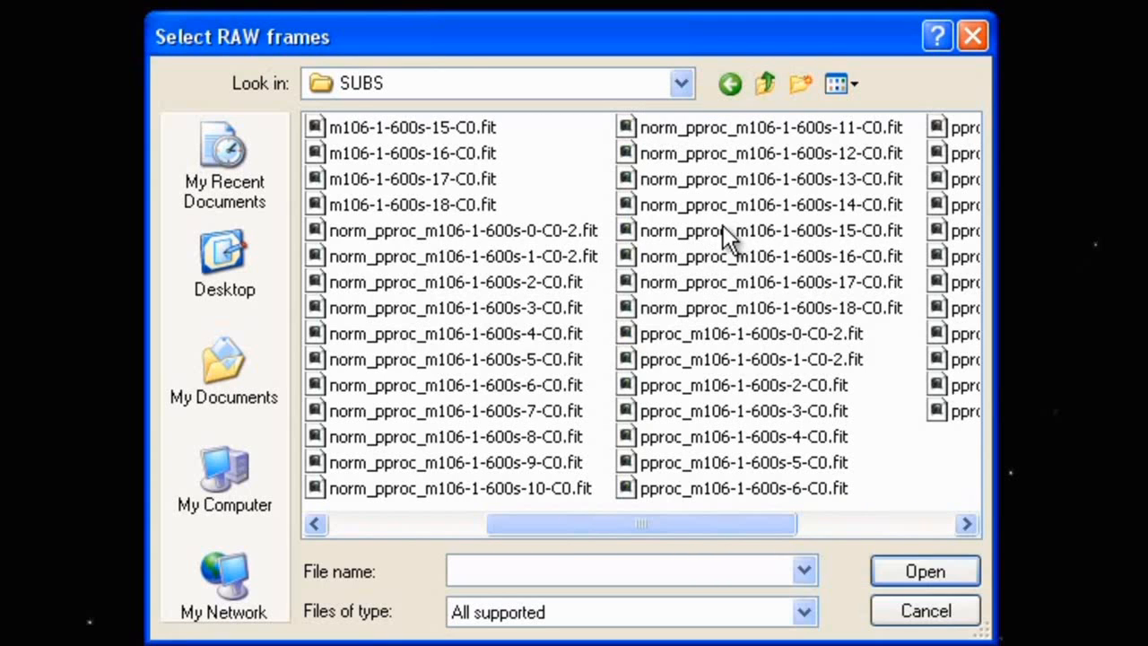
pyautogui.moveTo(605, 529)
pyautogui.mouseDown()
pyautogui.moveTo(505, 538)
pyautogui.moveTo(606, 524)
pyautogui.mouseUp()
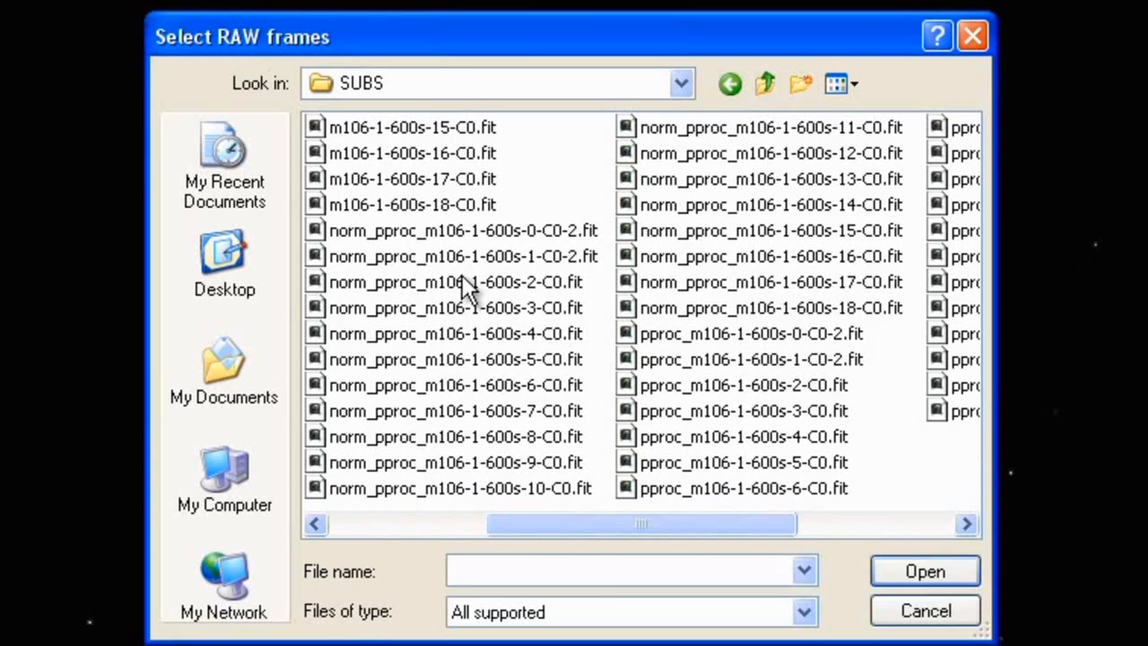
pyautogui.click(342, 232)
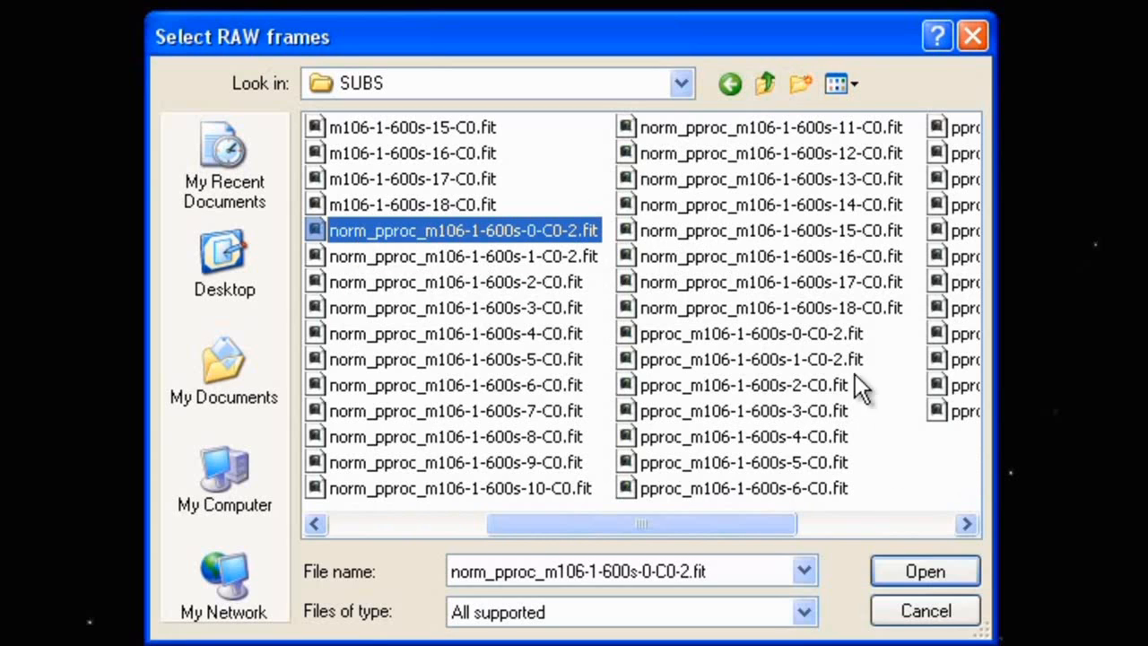
pyautogui.keyDown('shift'); pyautogui.click(666, 307); pyautogui.keyUp('shift')
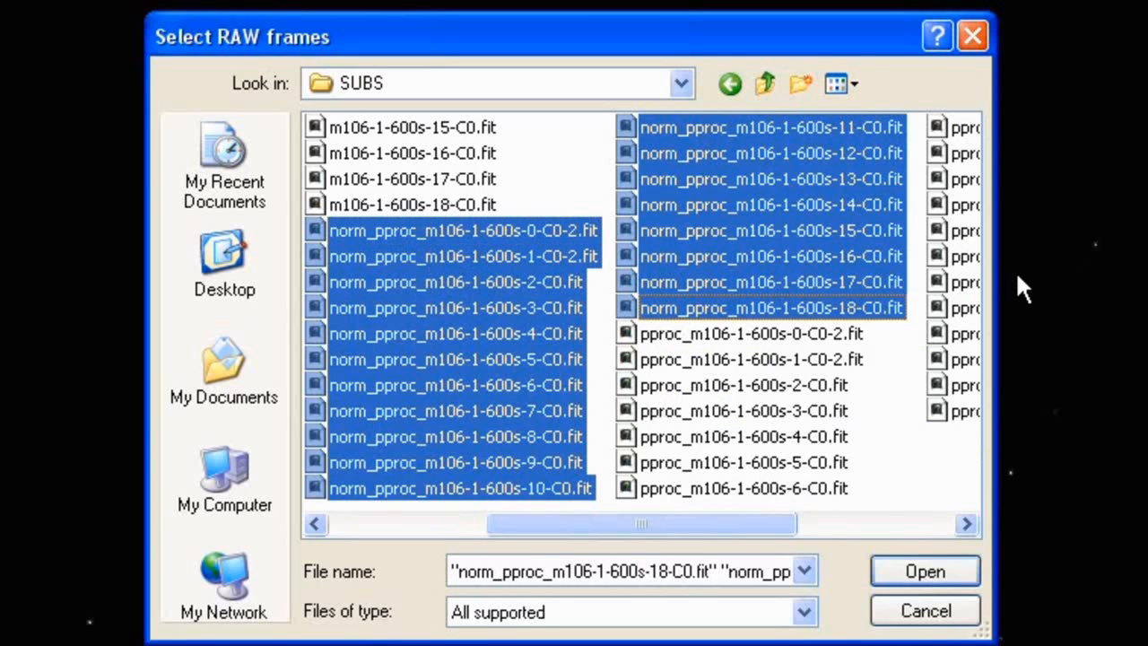
pyautogui.click(934, 572)
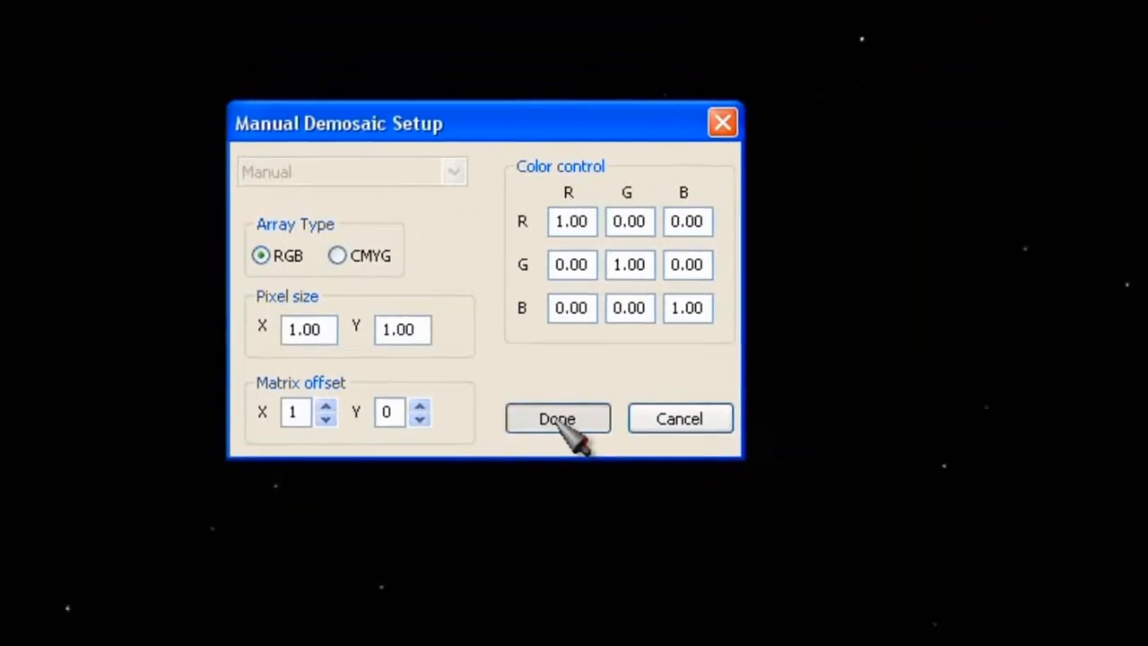
pyautogui.click(697, 504)
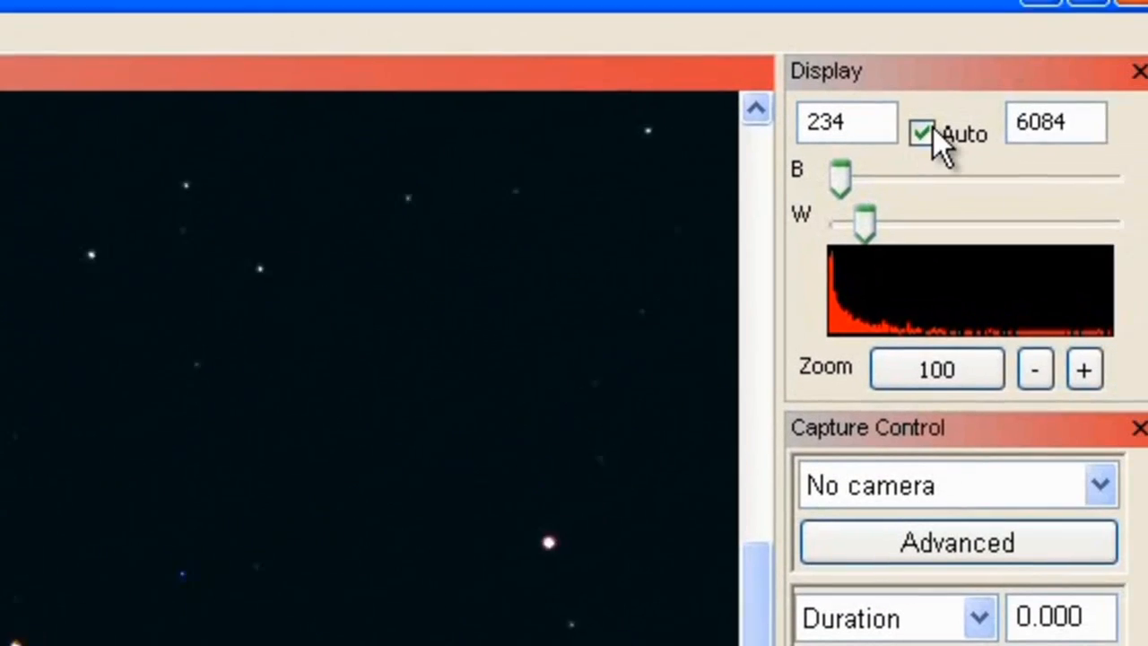
# Turn off automatic display scaling and lower the white level to inspect the demosaiced color image
pyautogui.click(900, 145)
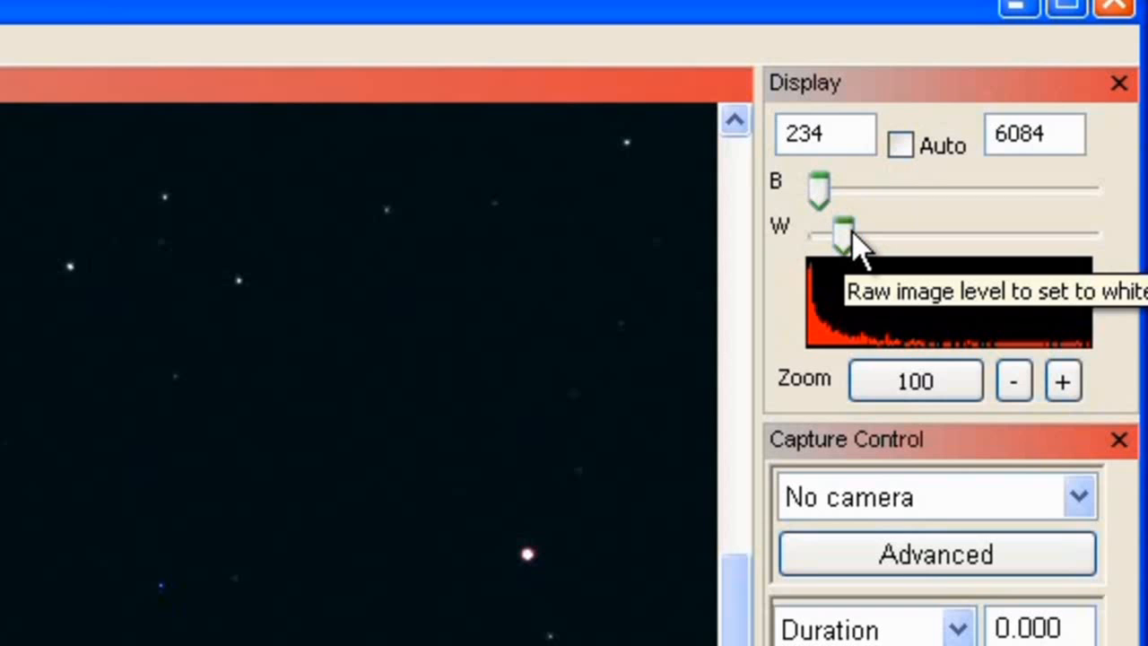
pyautogui.moveTo(844, 231); pyautogui.dragTo(833, 231)
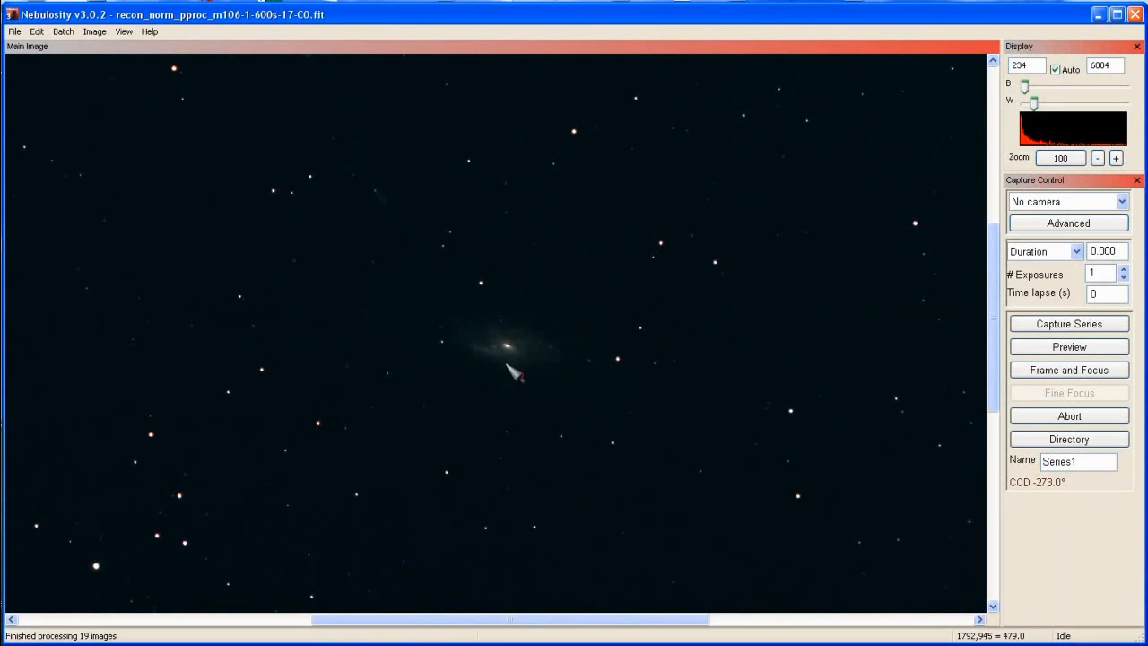
# Load all the recon_norm_pproc_m106 frames, 0 through 18, from the SUBS folder into the image previewer
pyautogui.click(14, 32)
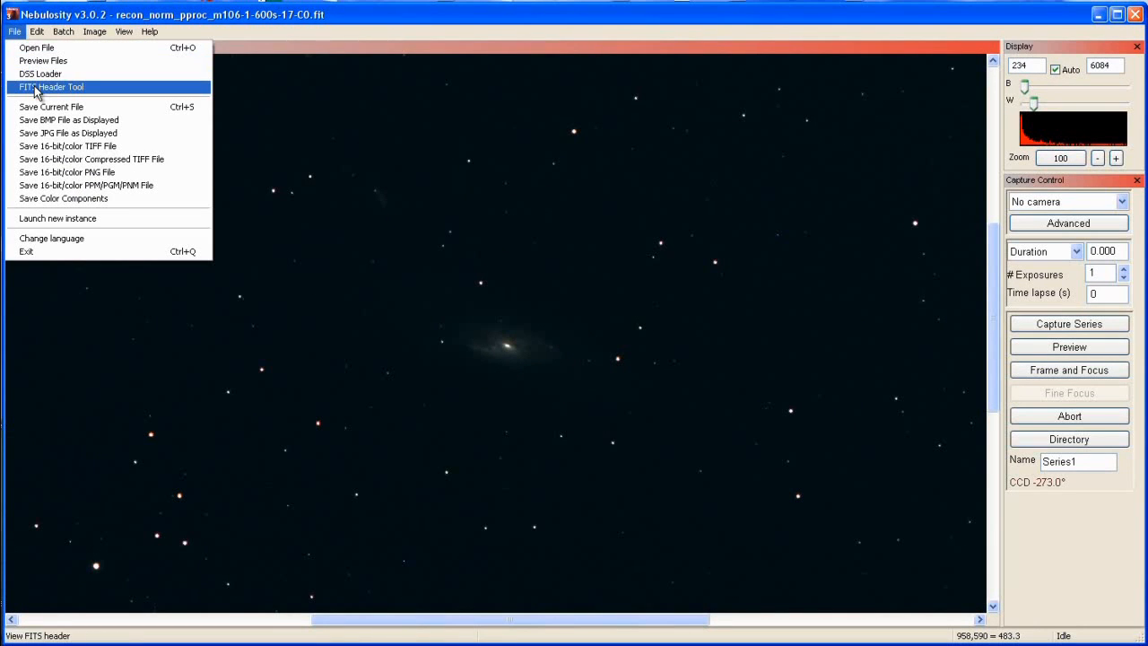
pyautogui.click(40, 61)
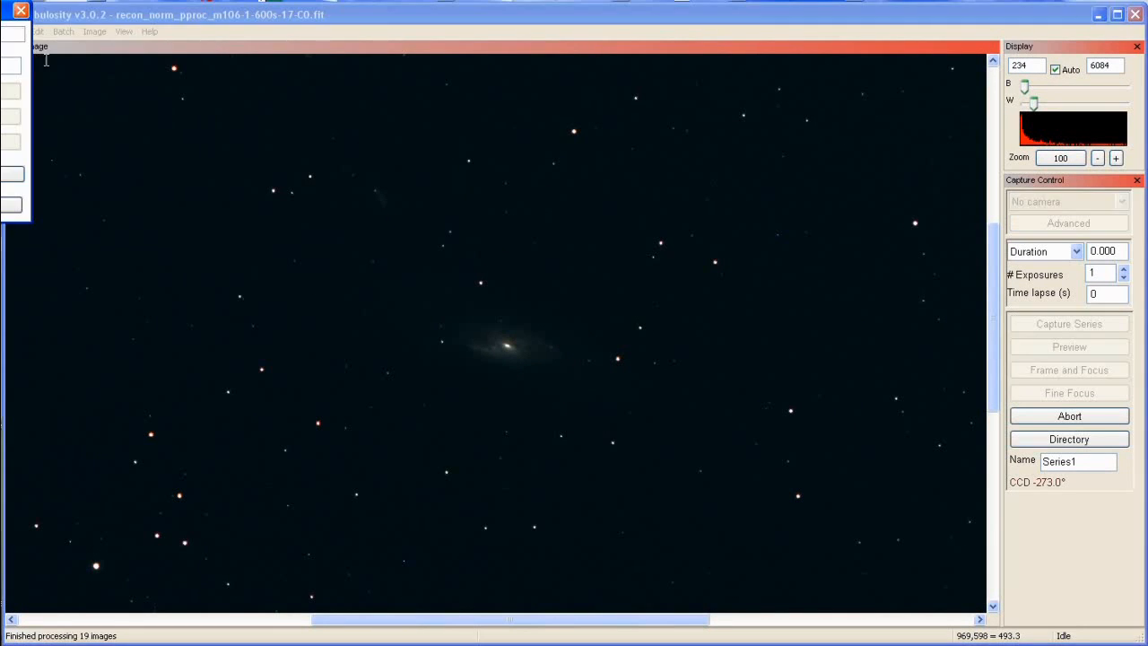
pyautogui.moveTo(7, 9); pyautogui.dragTo(480, 207)
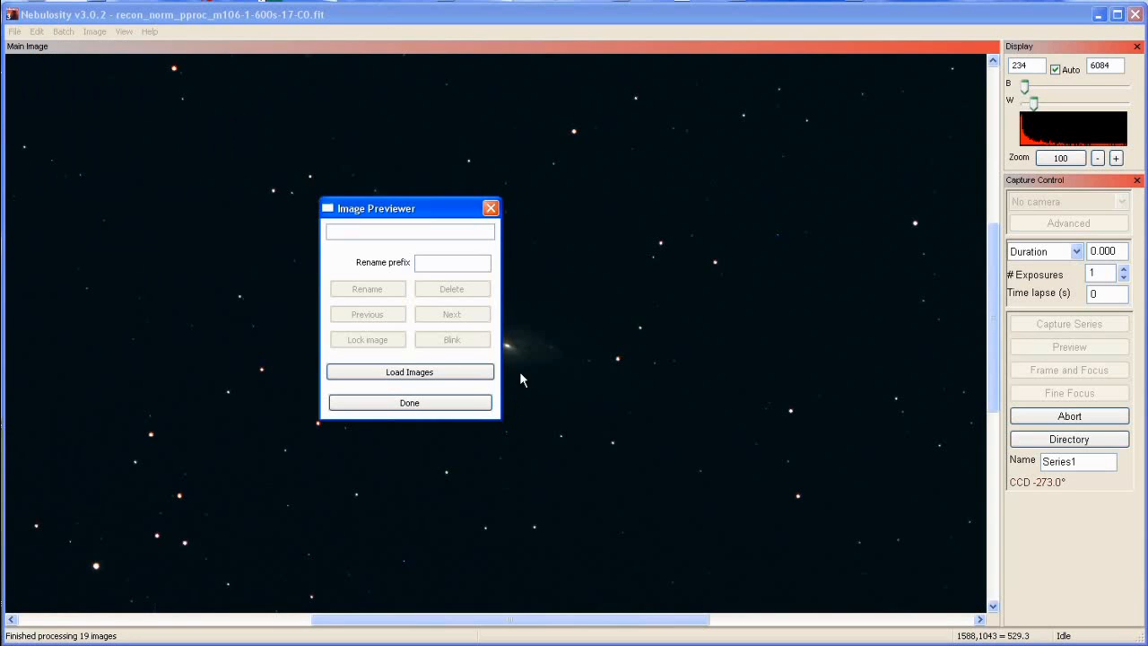
pyautogui.click(429, 376)
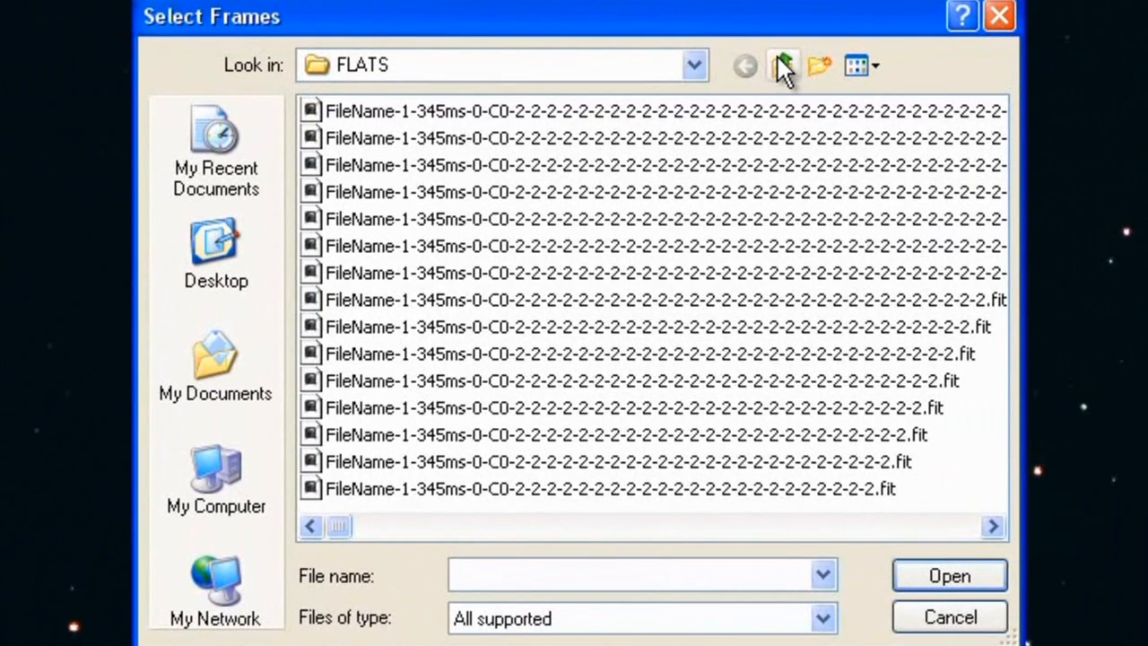
pyautogui.click(534, 148)
pyautogui.doubleClick(341, 192)
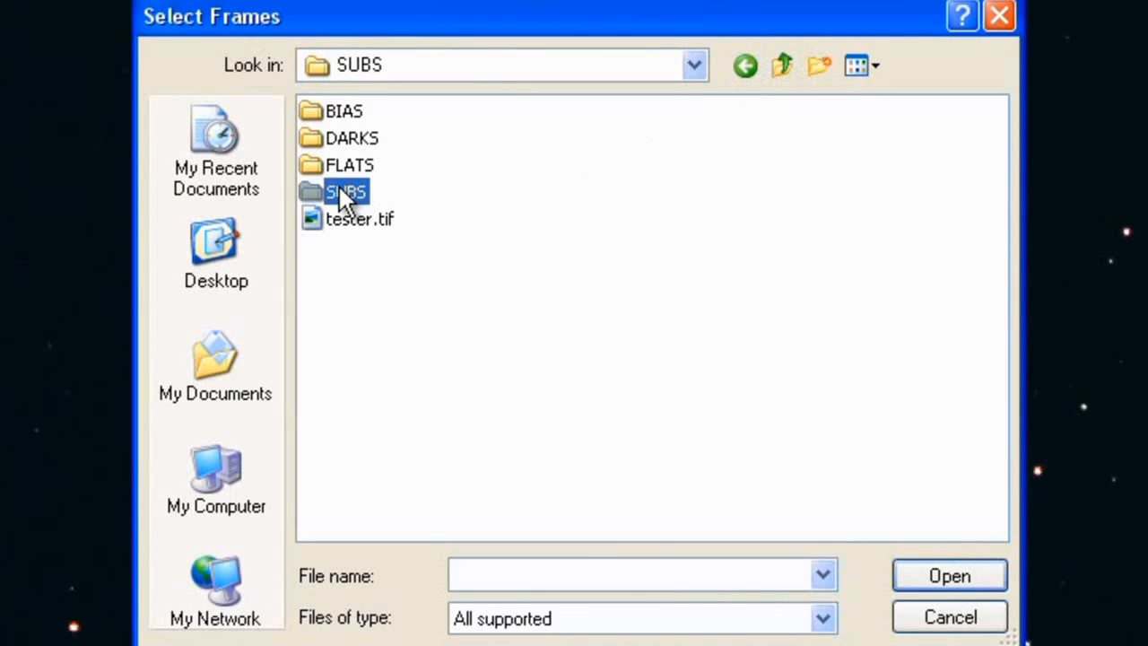
pyautogui.moveTo(376, 527); pyautogui.dragTo(701, 518)
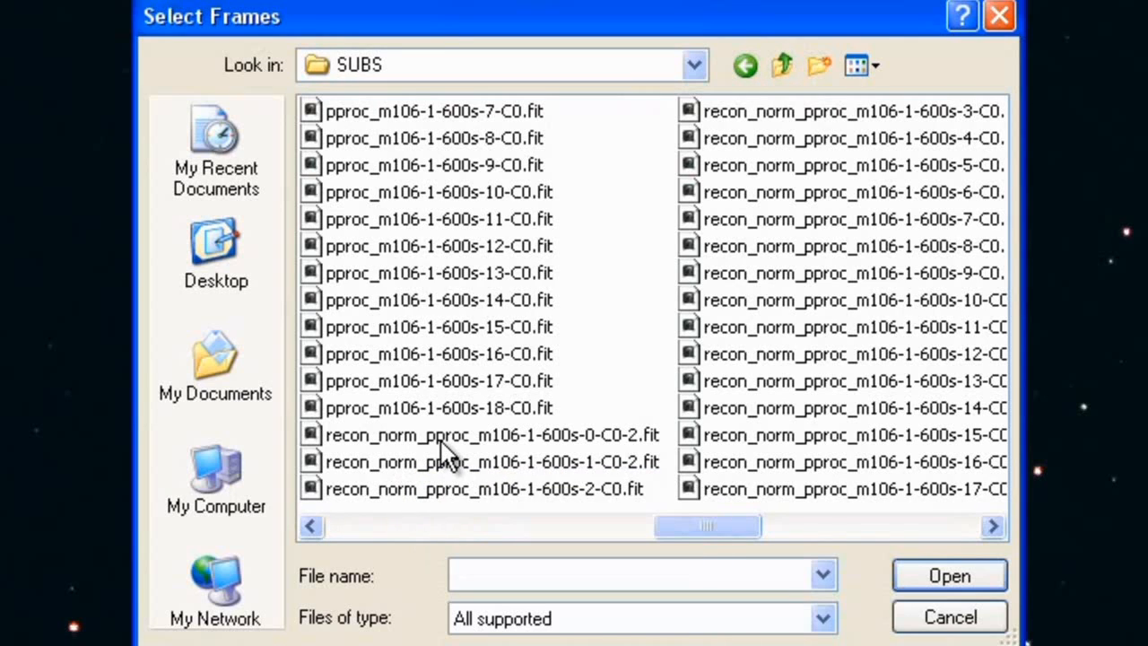
pyautogui.click(366, 437)
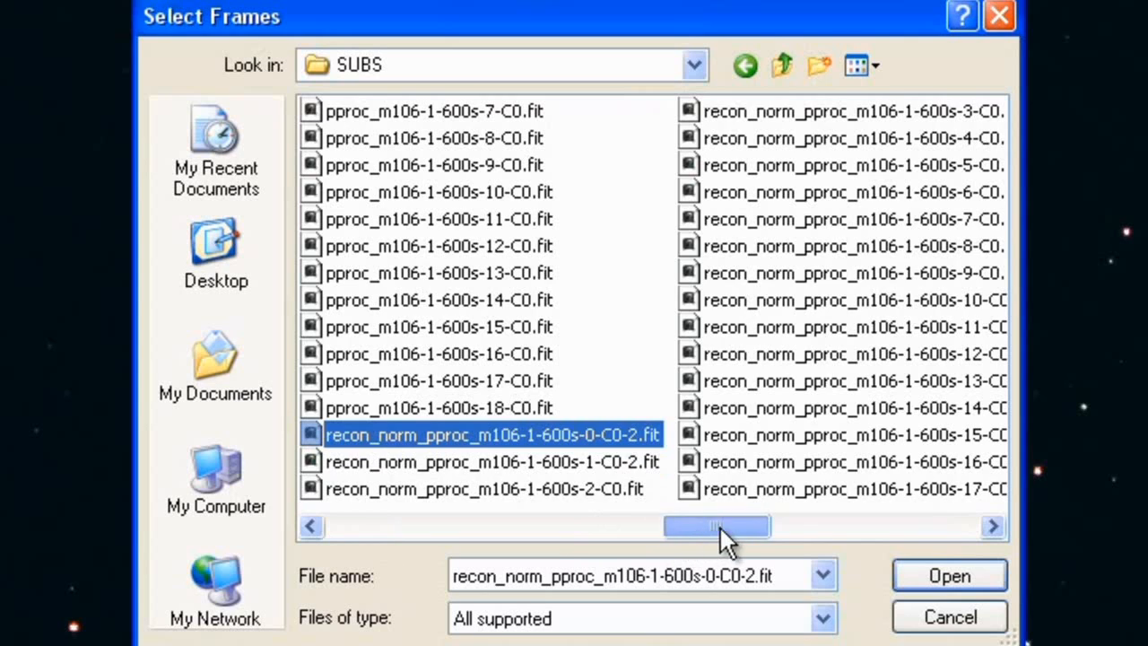
pyautogui.moveTo(719, 526); pyautogui.dragTo(779, 525)
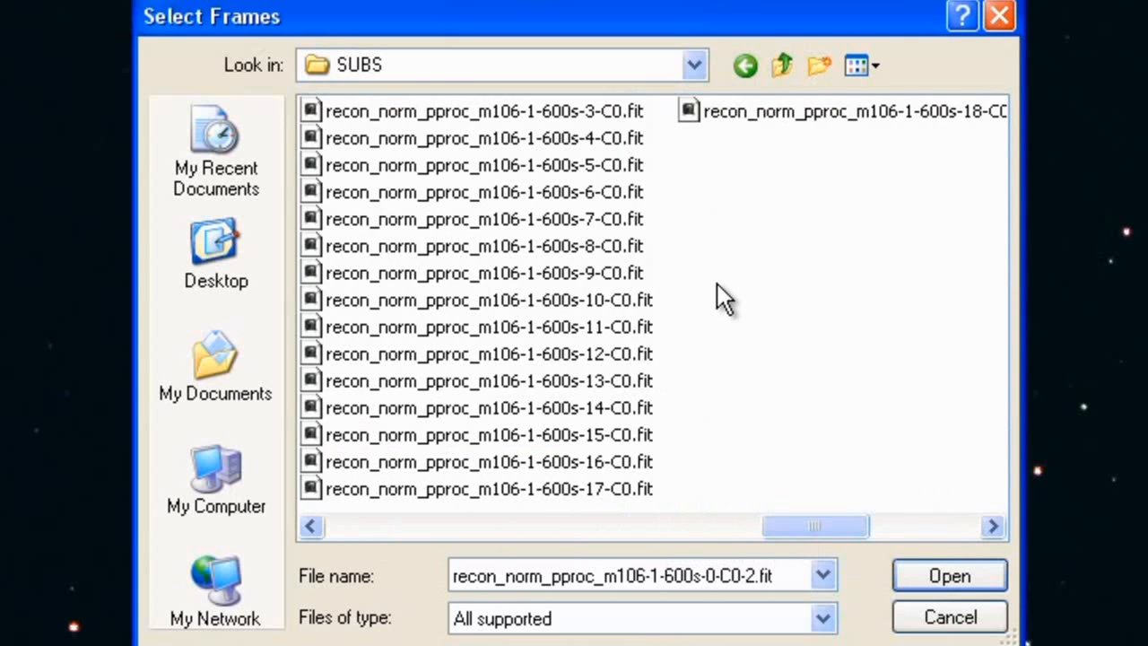
pyautogui.keyDown('shift'); pyautogui.click(727, 111); pyautogui.keyUp('shift')
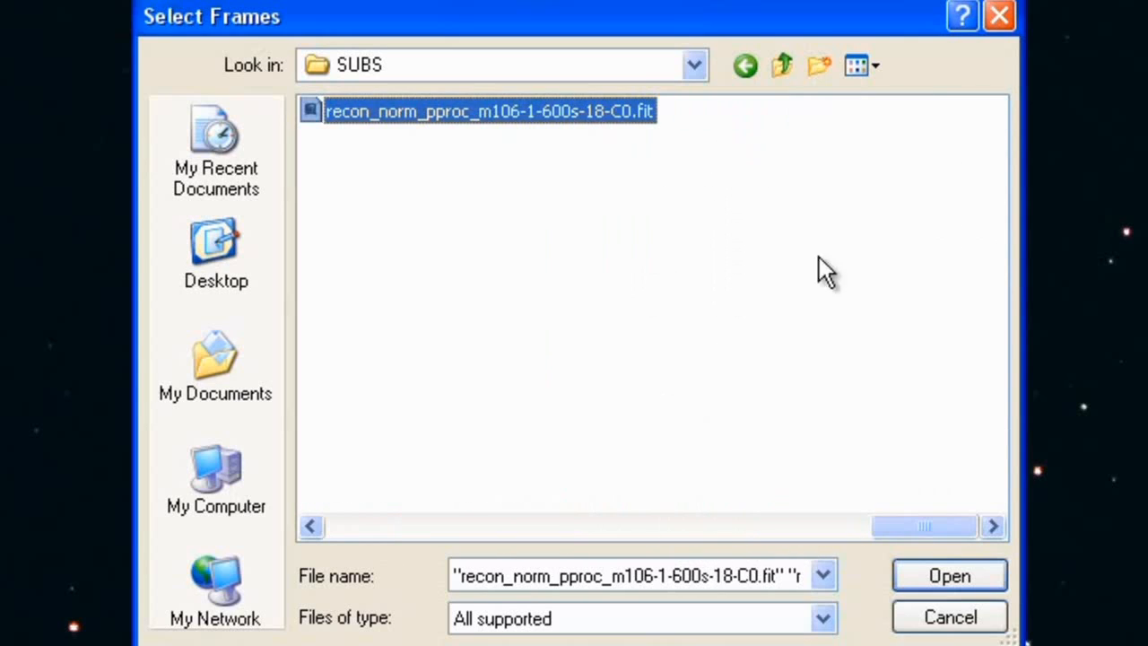
pyautogui.click(938, 568)
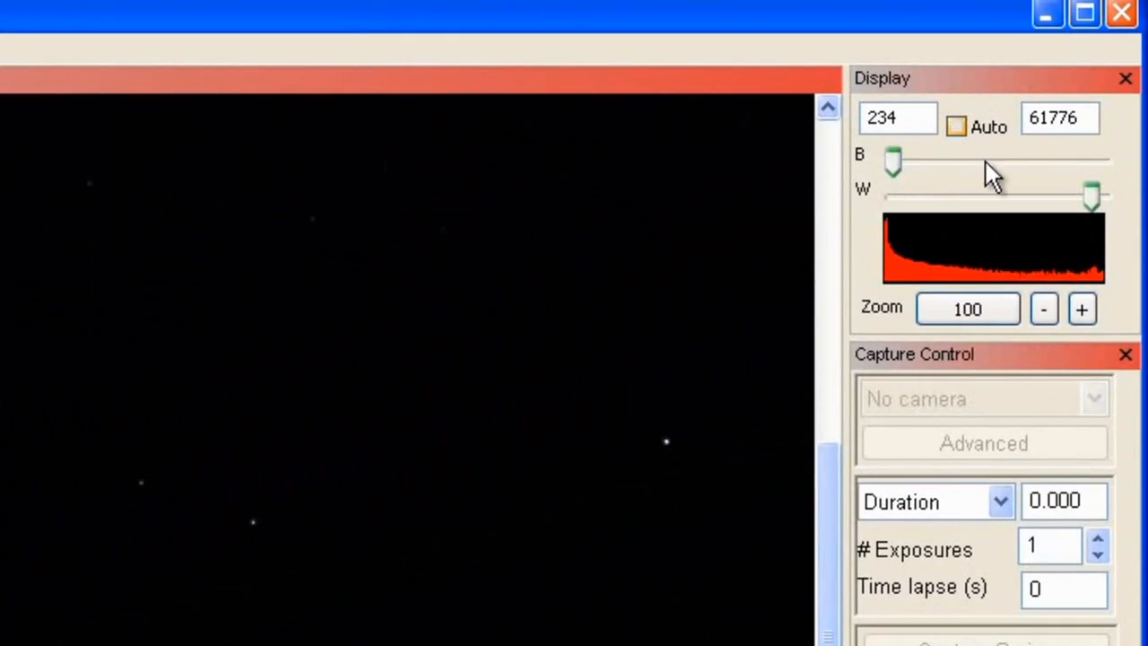
# With automatic display scaling off, lower the white level to 1658 to bring out the galaxy and background
pyautogui.moveTo(1092, 199); pyautogui.dragTo(918, 203)
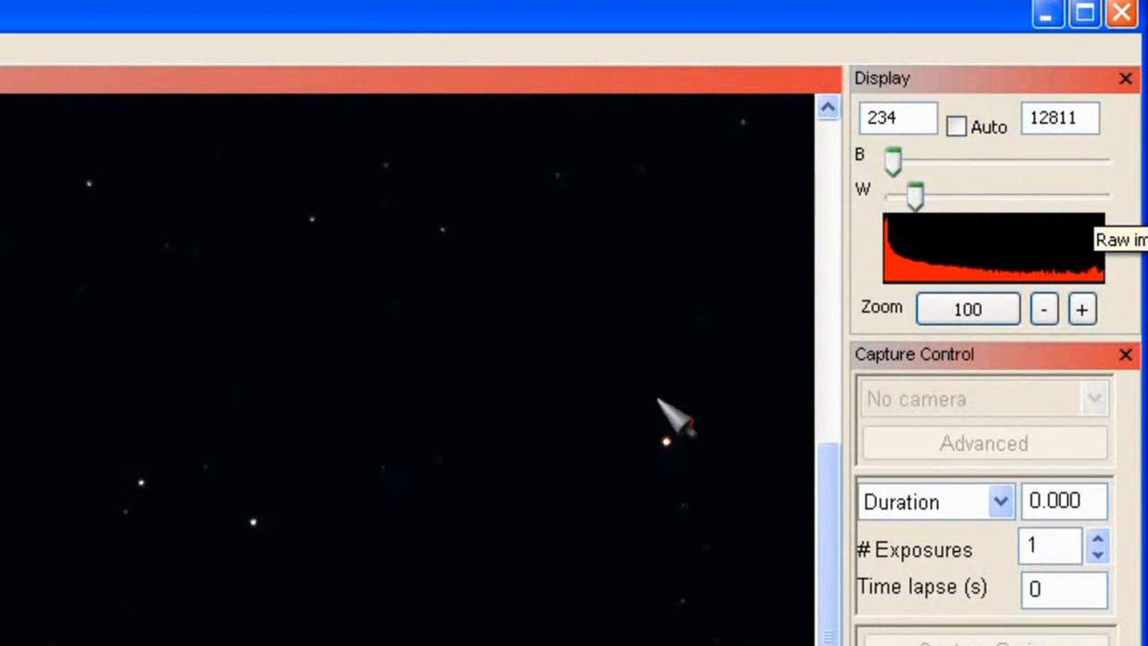
pyautogui.press('Left')
pyautogui.press('Left')
pyautogui.press('Left')
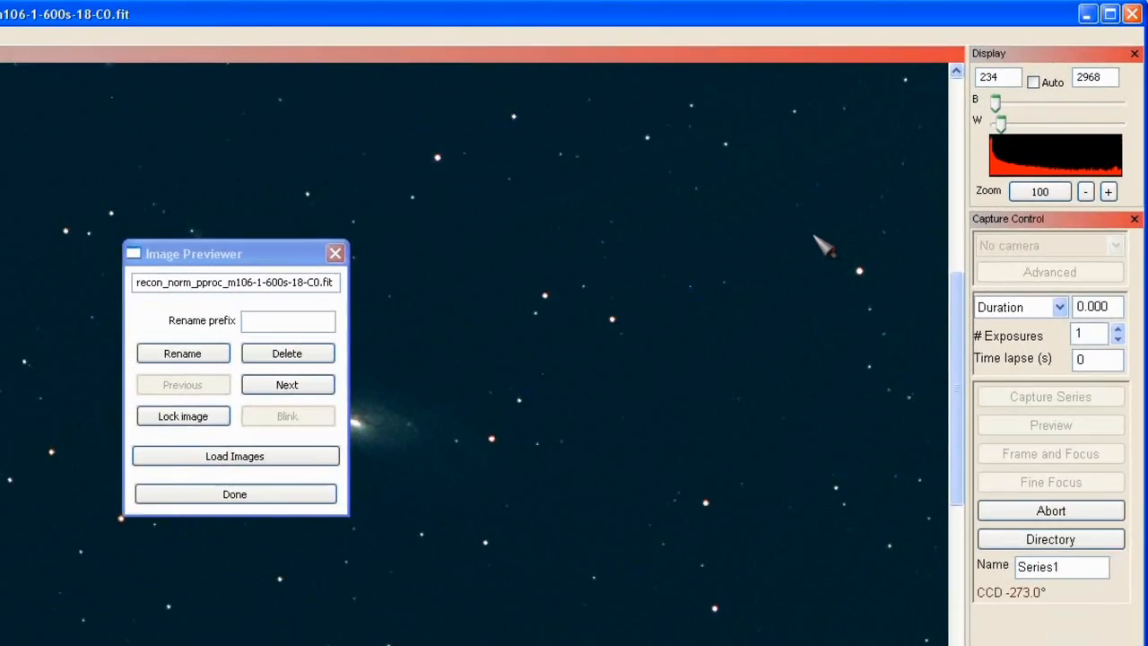
pyautogui.press('Left')
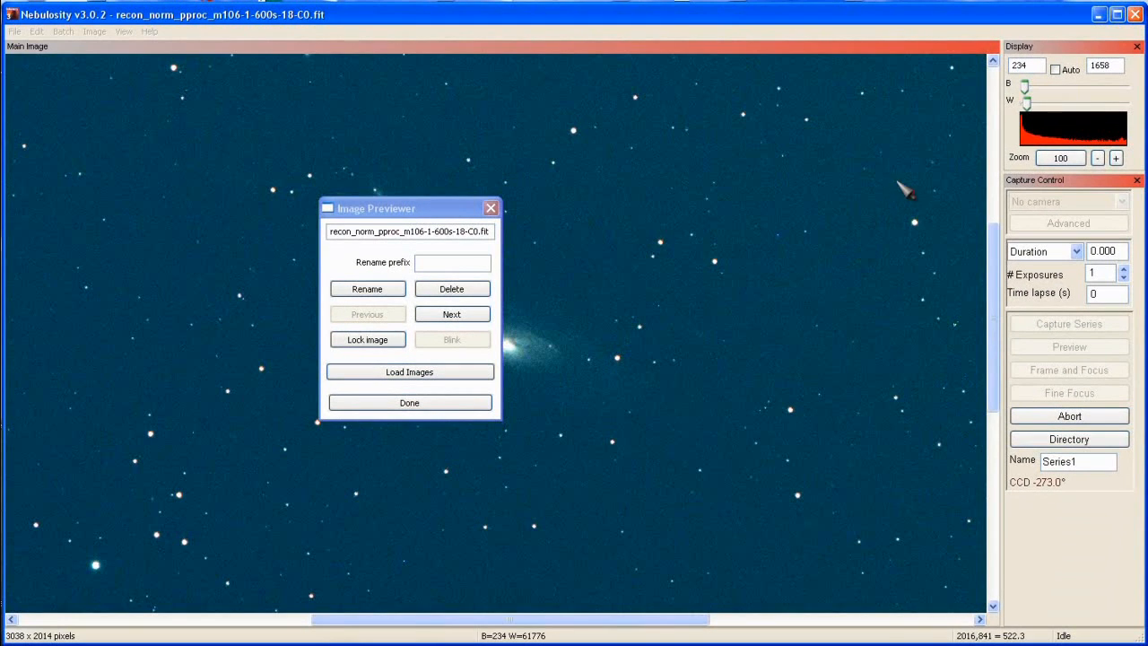
# Inspect the demosaiced frames one after another up to frame 5, close the previewer and re-enable automatic display scaling
pyautogui.moveTo(440, 207); pyautogui.dragTo(236, 147)
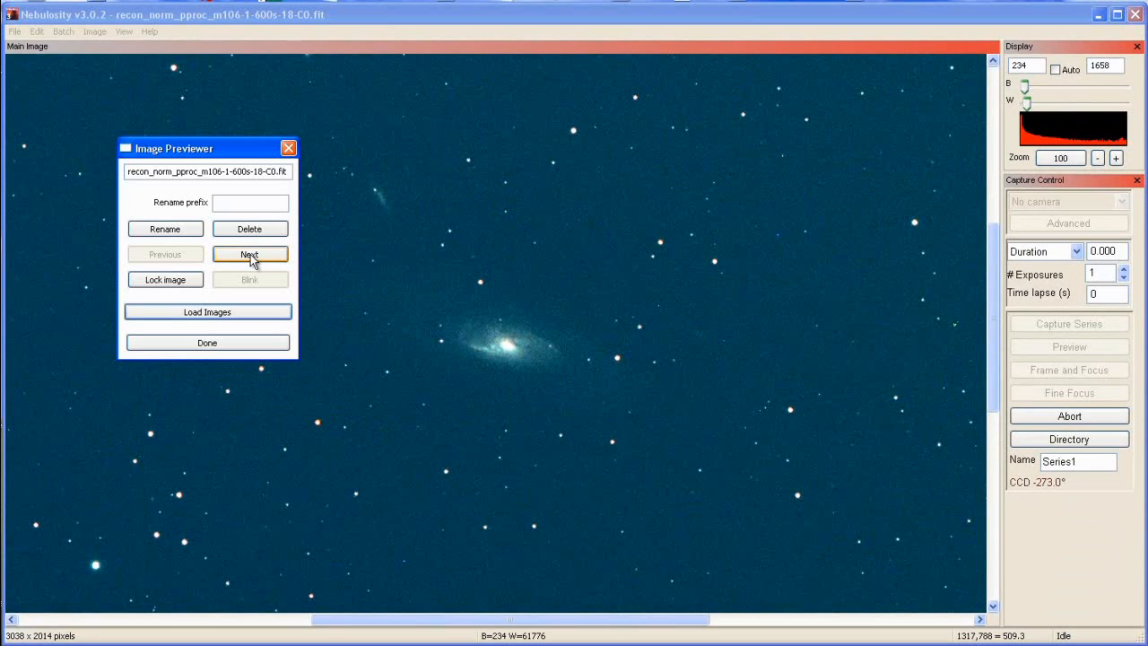
pyautogui.click(251, 257)
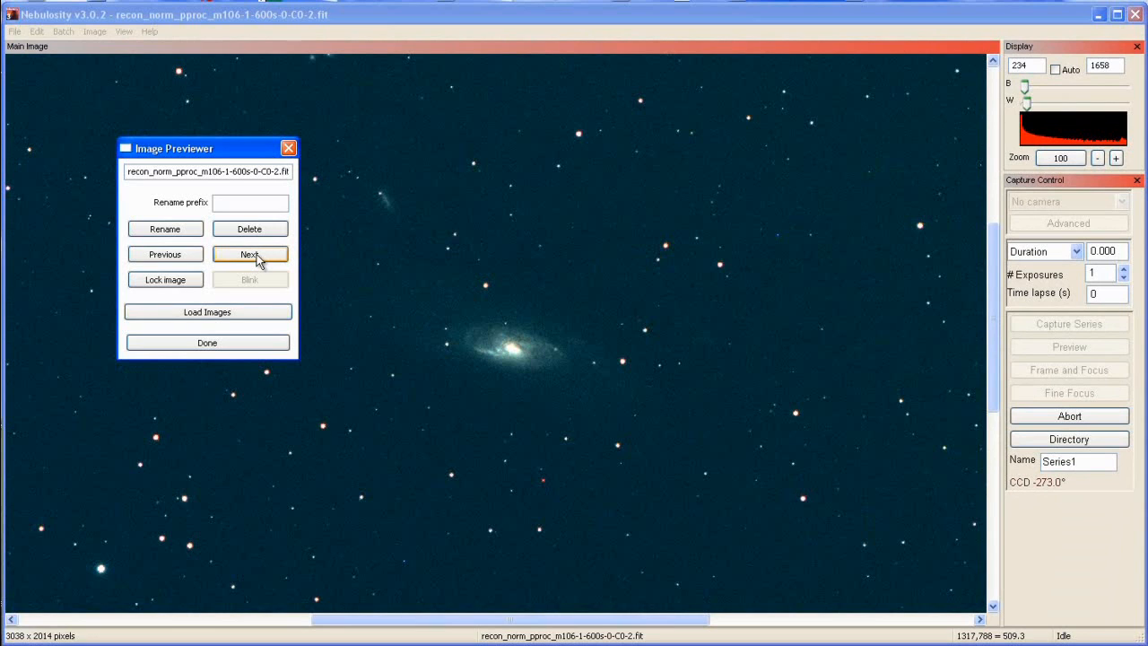
pyautogui.click(257, 256)
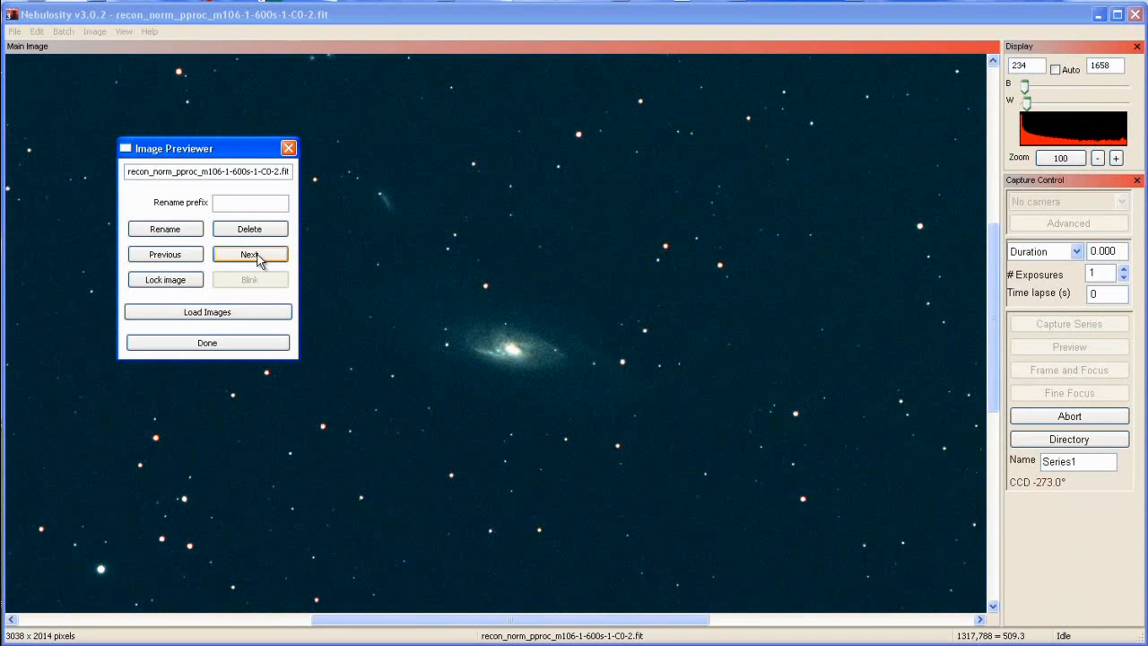
pyautogui.click(256, 256)
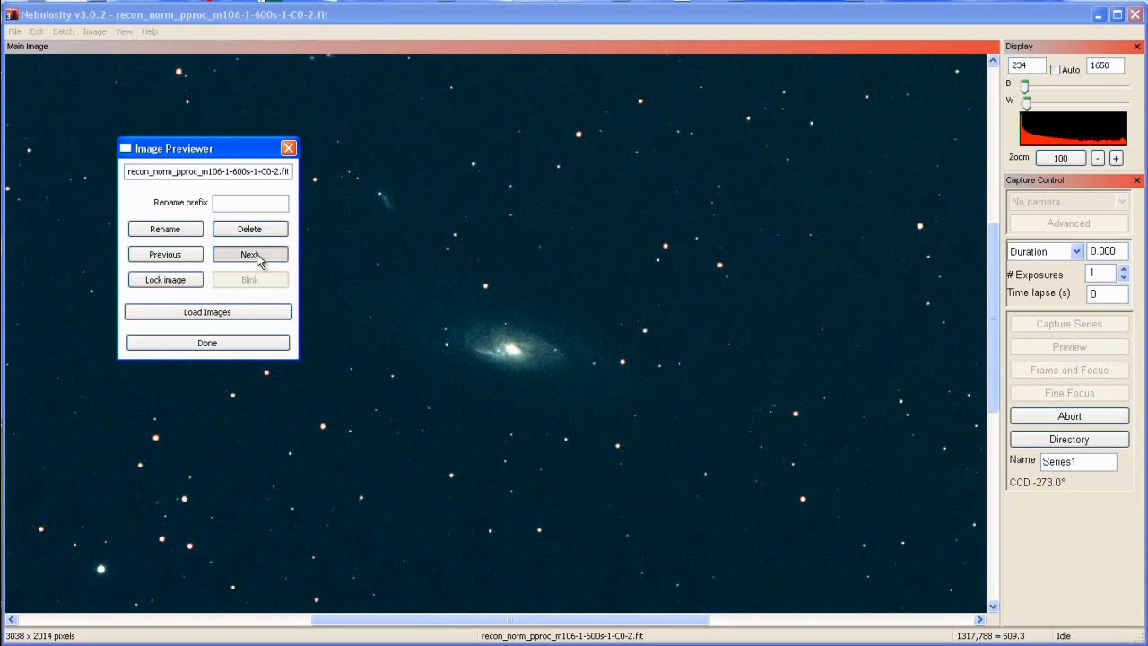
pyautogui.click(256, 257)
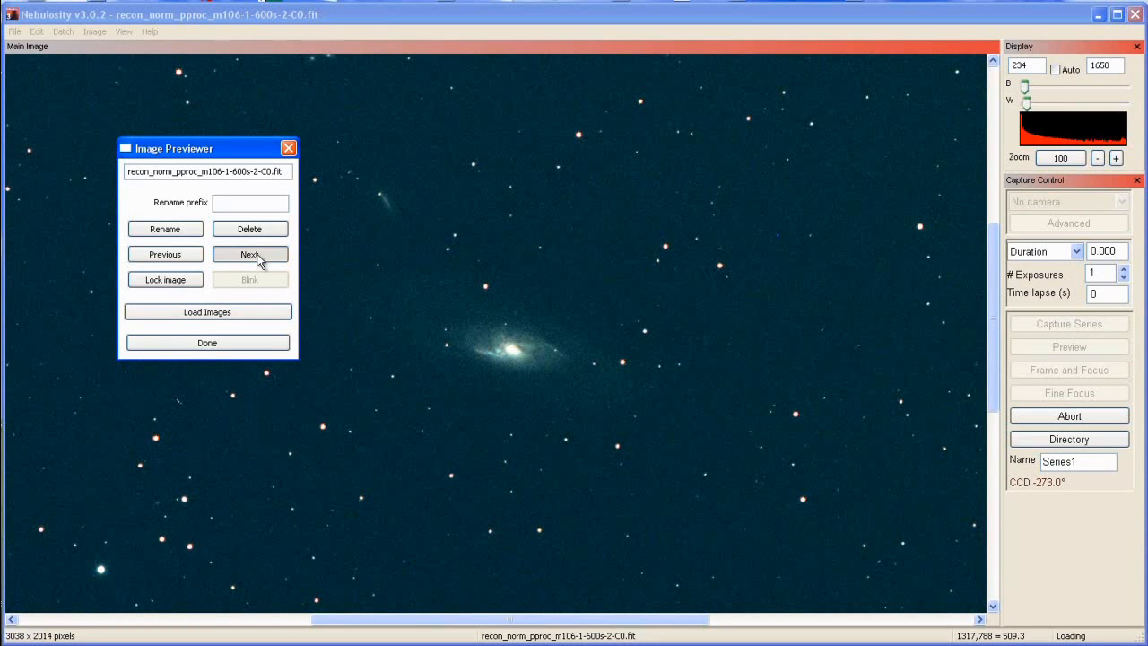
pyautogui.click(257, 256)
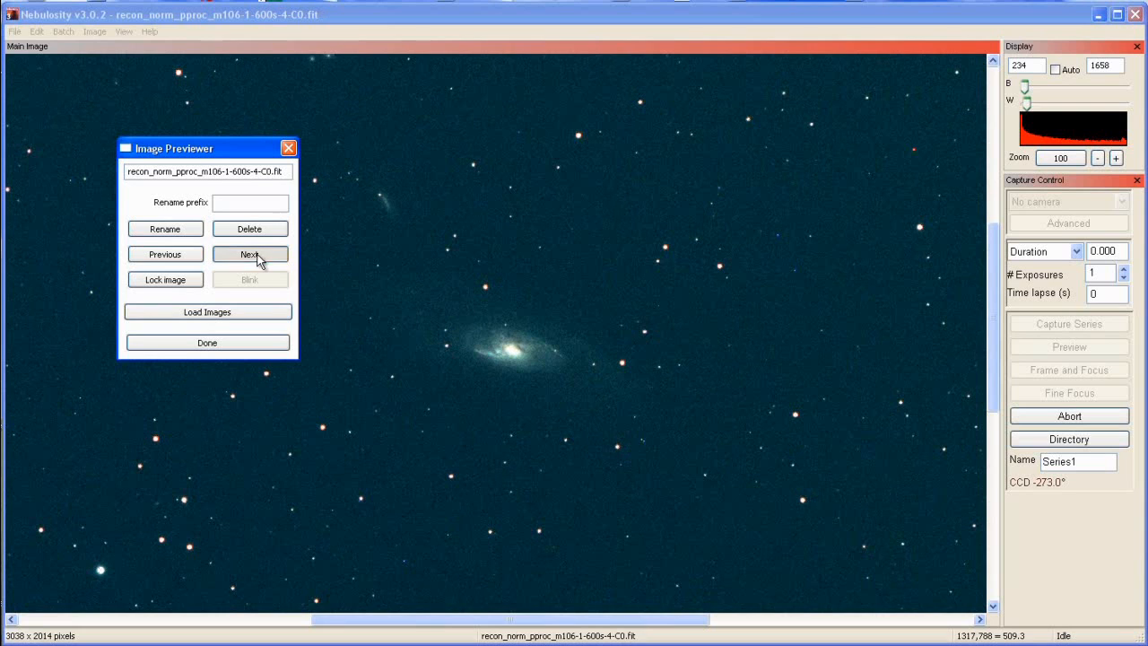
pyautogui.click(251, 344)
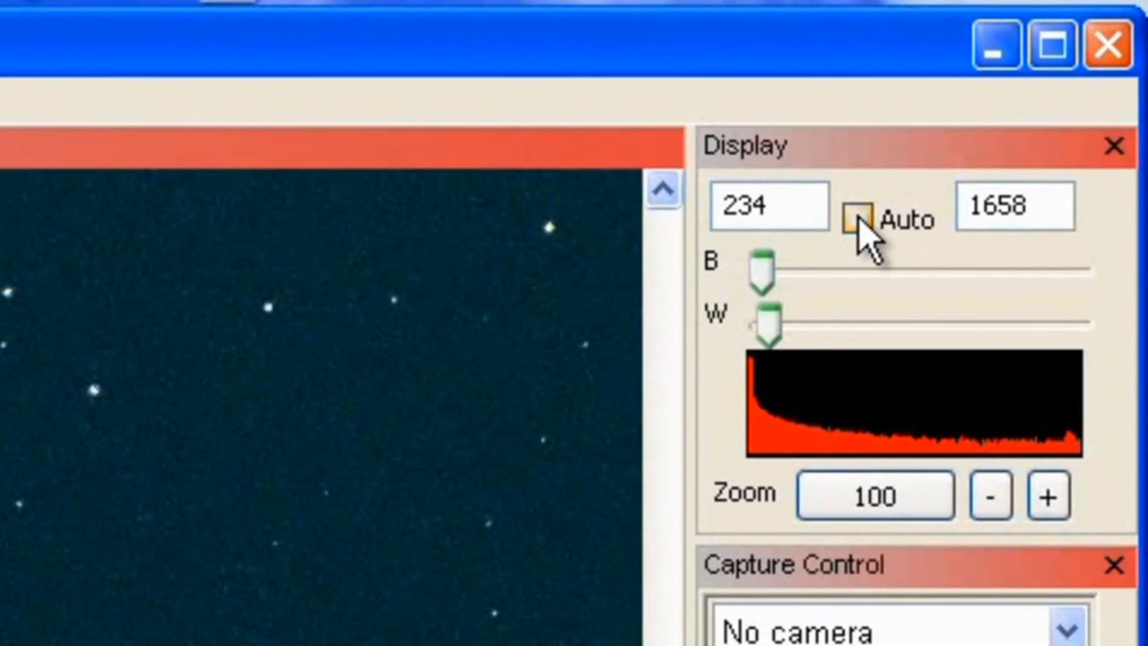
pyautogui.click(1055, 70)
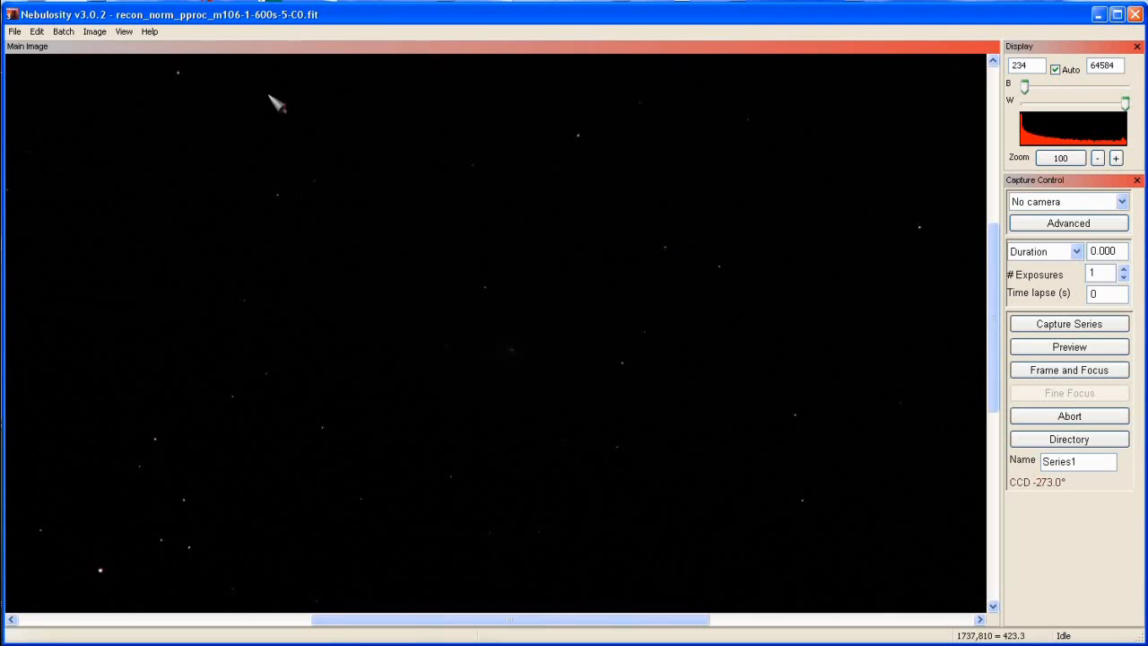
# Start Align and Combine Images with each file saved separately, using Translation alignment and fine-tuned star location
pyautogui.click(65, 32)
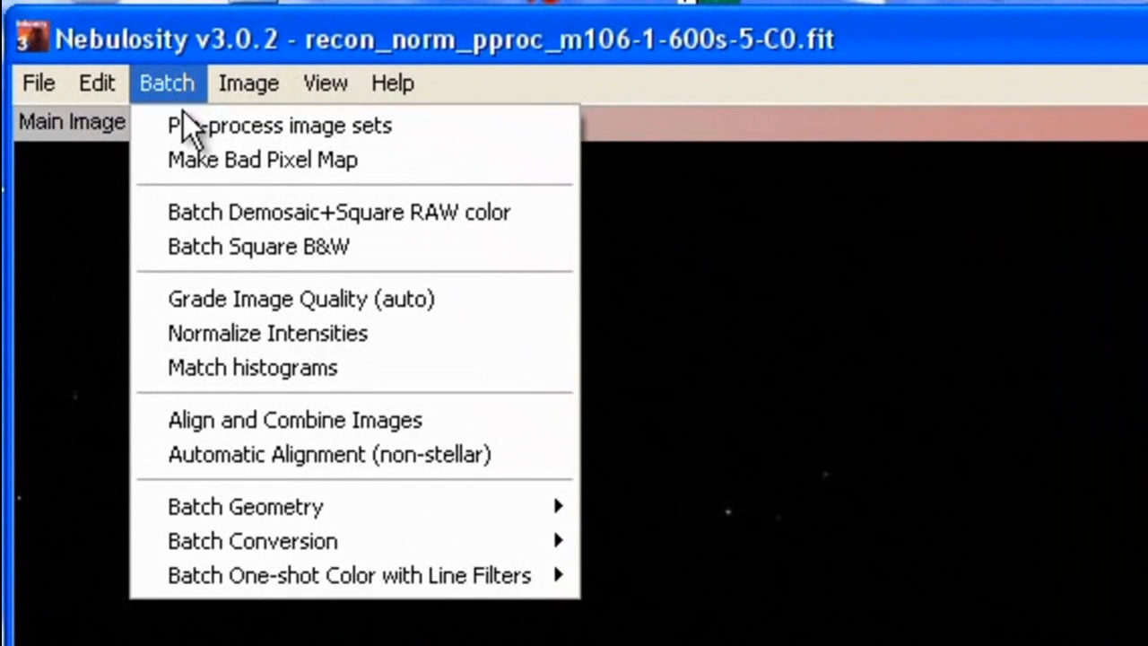
pyautogui.click(263, 415)
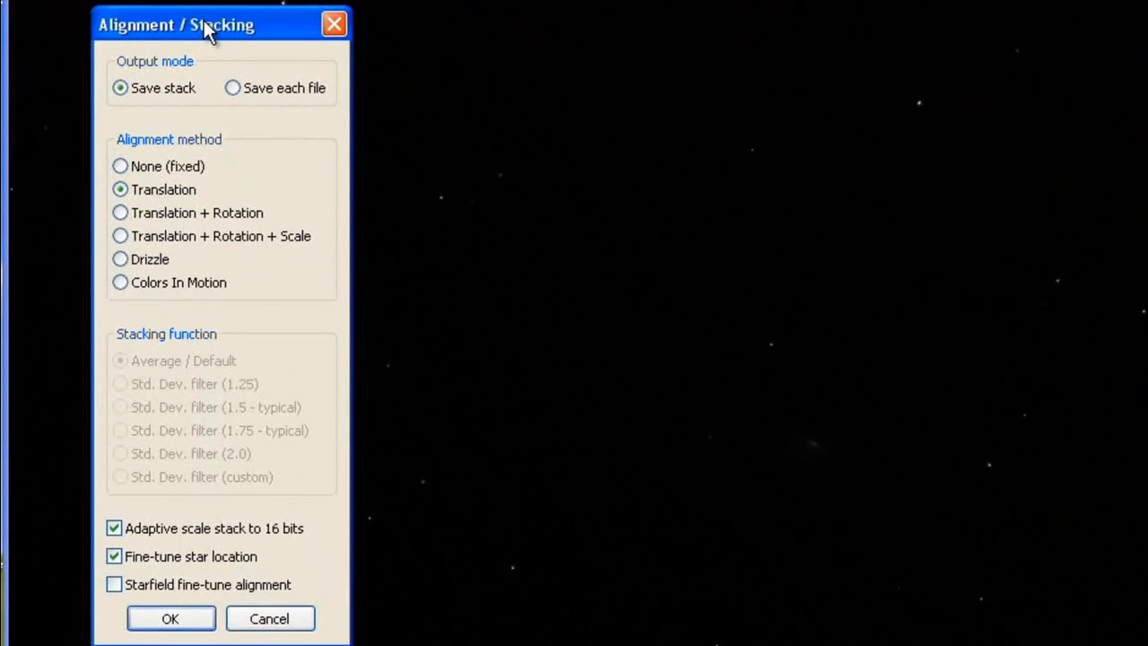
pyautogui.moveTo(206, 27); pyautogui.dragTo(518, 153)
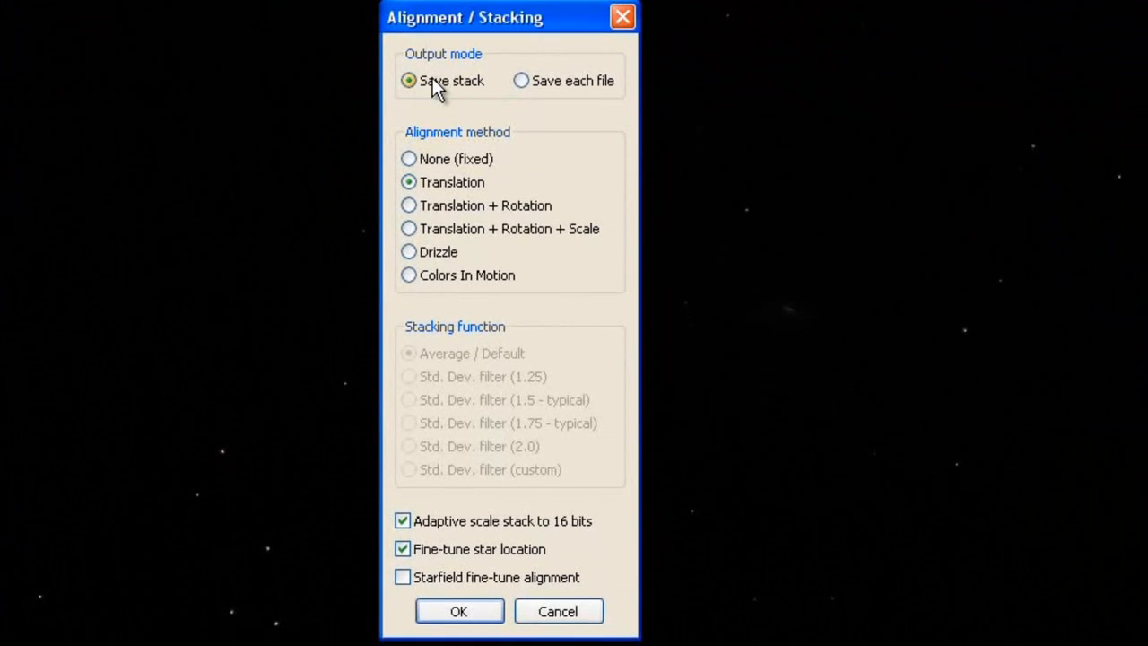
pyautogui.click(520, 80)
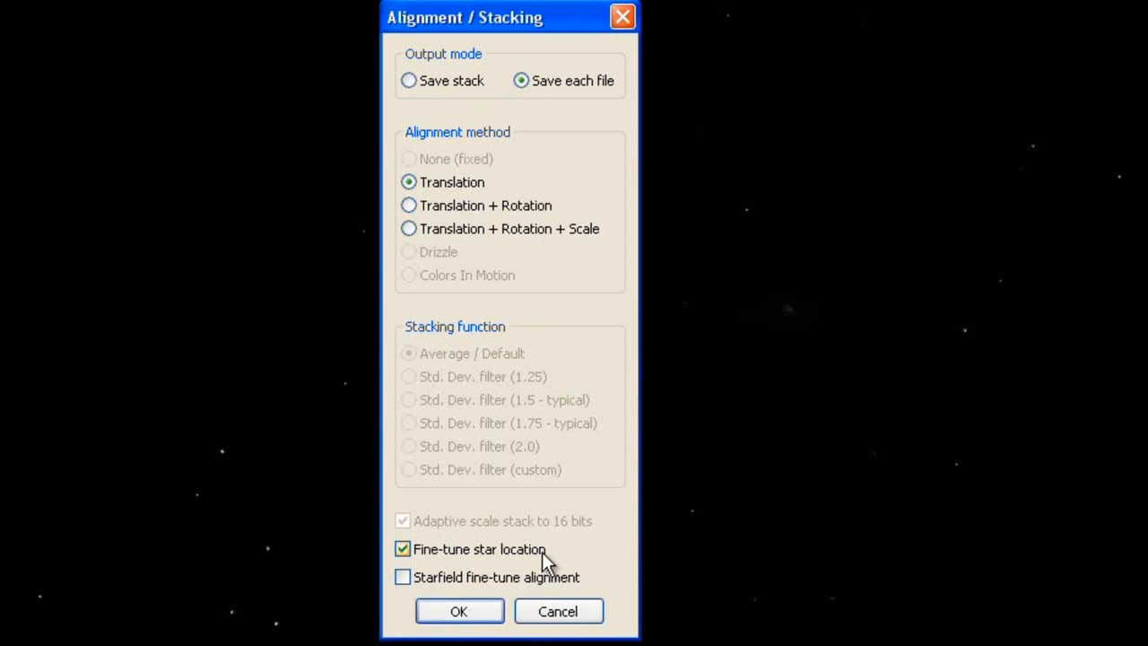
pyautogui.click(475, 617)
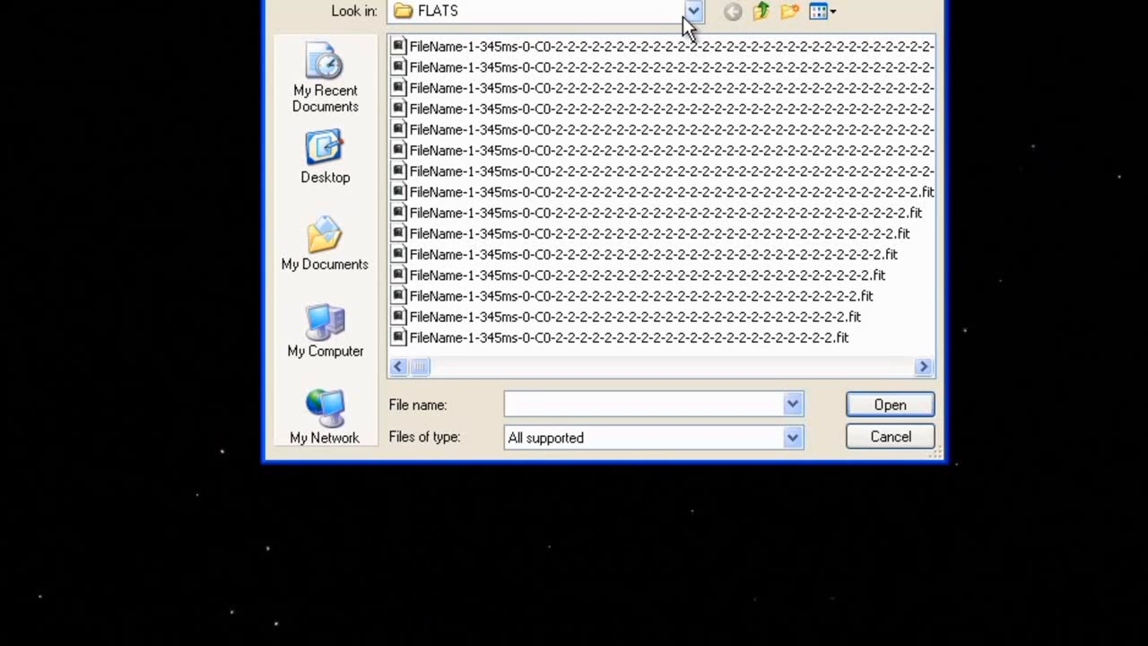
# Choose all the recon_norm_pproc_m106 frames, 0 through 18, in the SUBS folder as the images to align
pyautogui.click(693, 12)
pyautogui.click(693, 13)
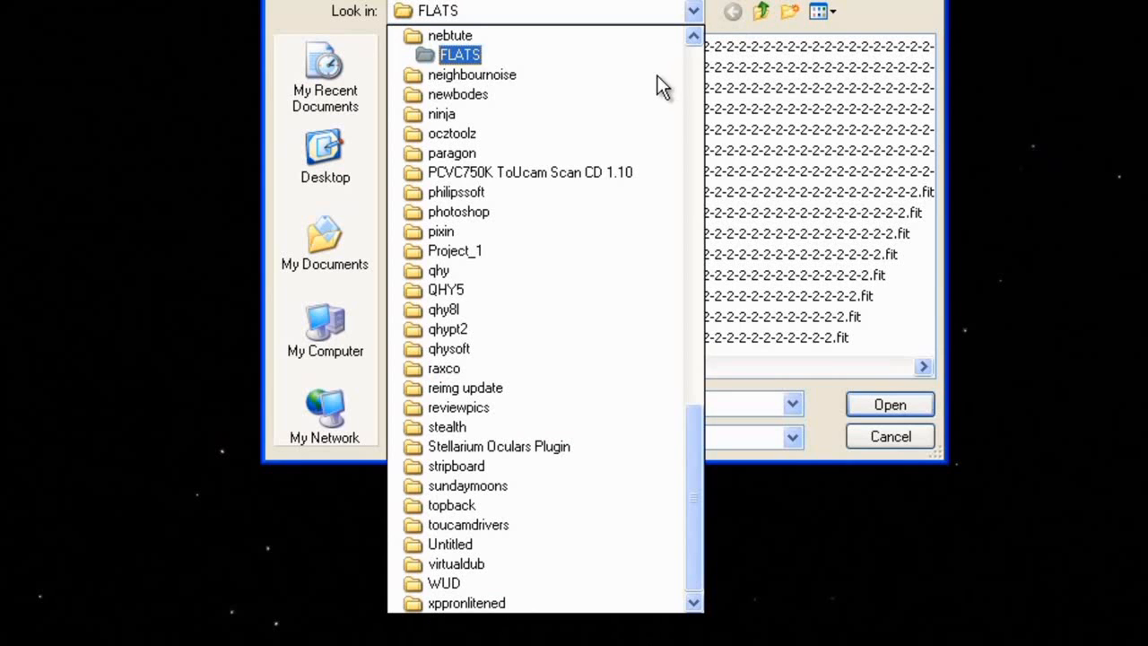
pyautogui.click(772, 18)
pyautogui.click(769, 14)
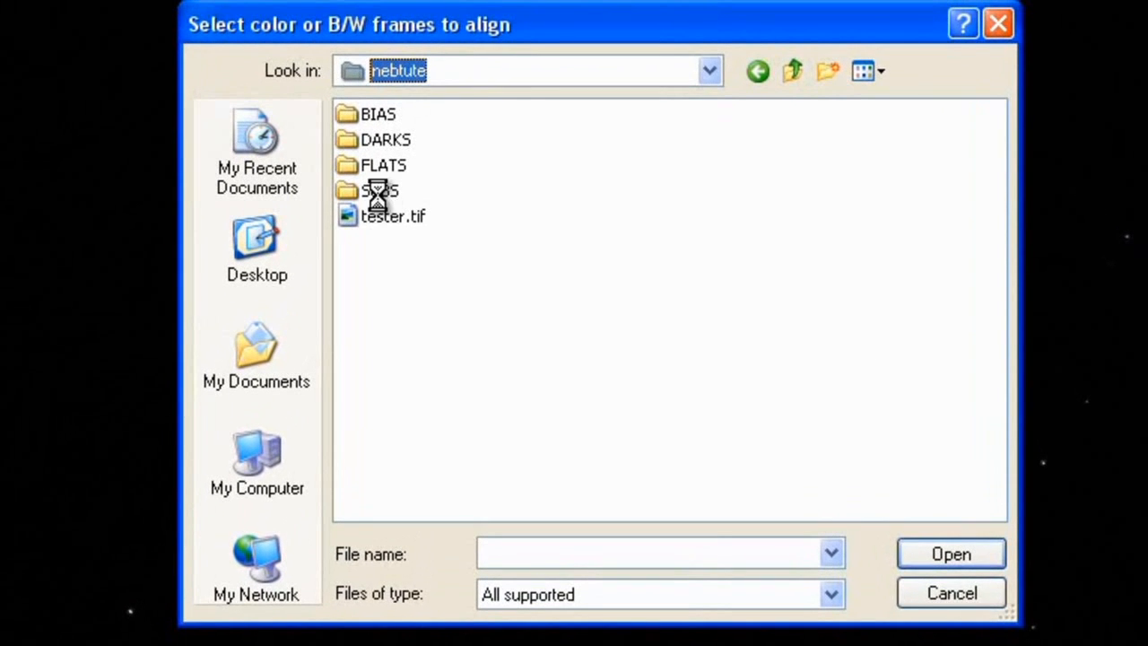
pyautogui.doubleClick(377, 191)
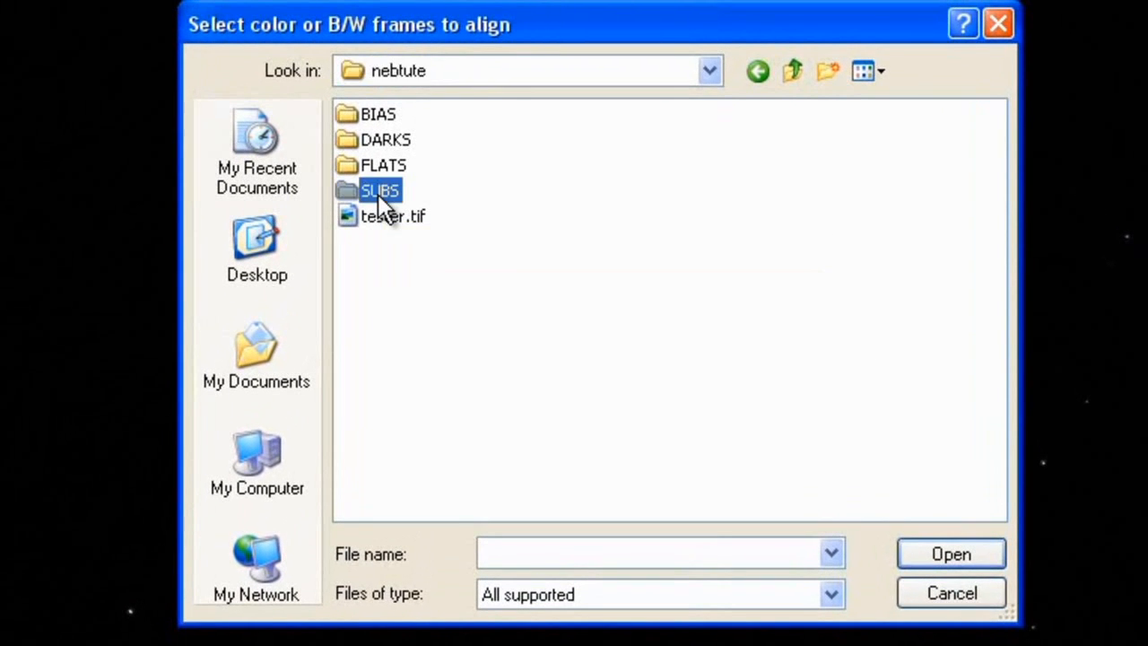
pyautogui.moveTo(440, 512); pyautogui.dragTo(811, 501)
pyautogui.click(394, 421)
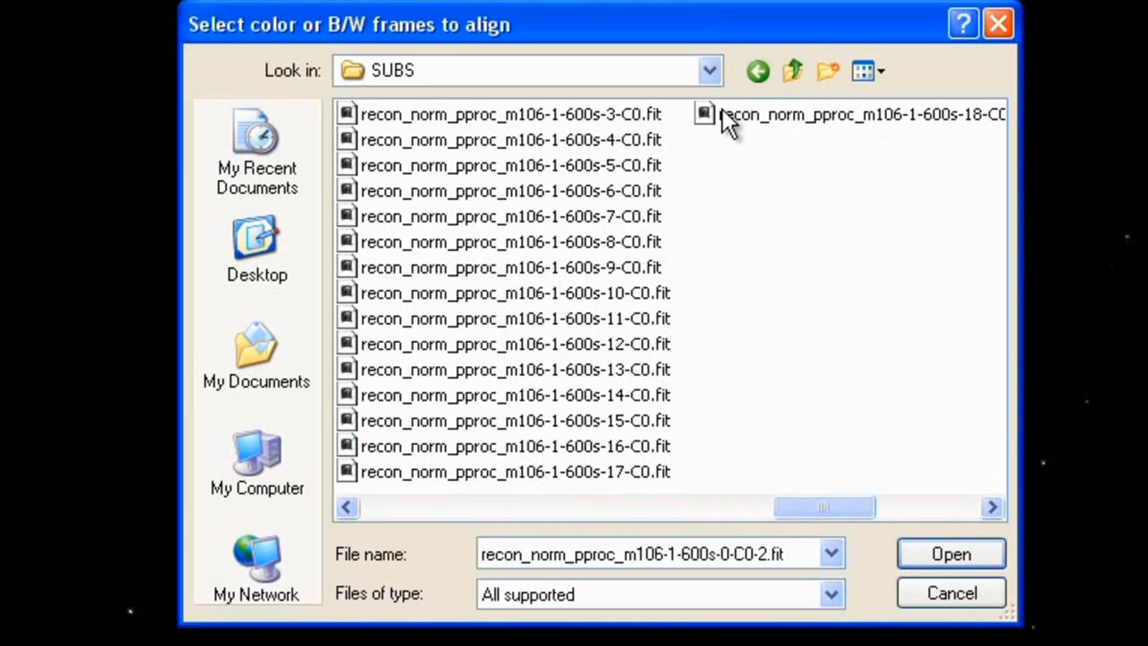
pyautogui.keyDown('shift'); pyautogui.click(725, 116); pyautogui.keyUp('shift')
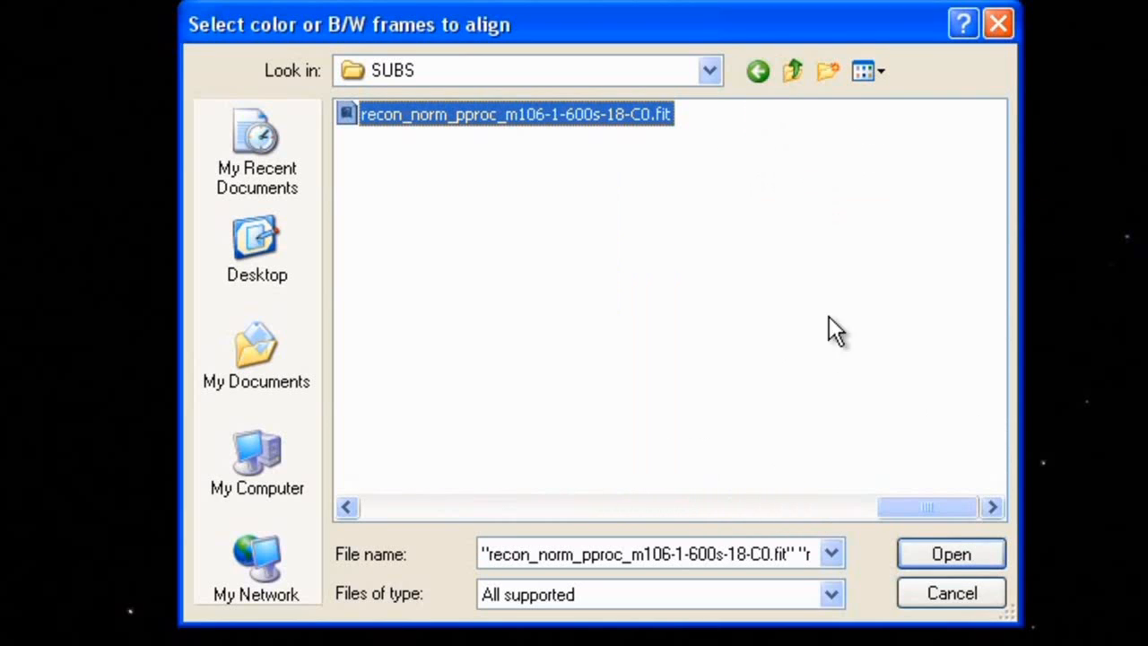
pyautogui.click(910, 552)
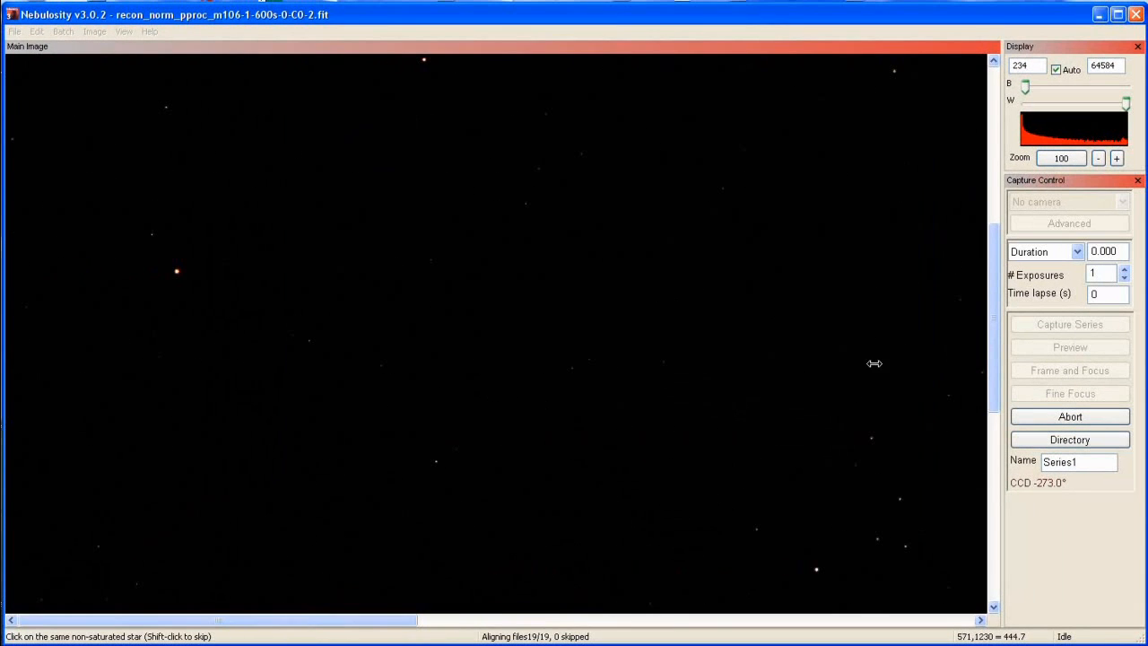
# Mark the same non-saturated star in each of the M106 frames to align them by translation
pyautogui.moveTo(997, 358); pyautogui.dragTo(998, 171)
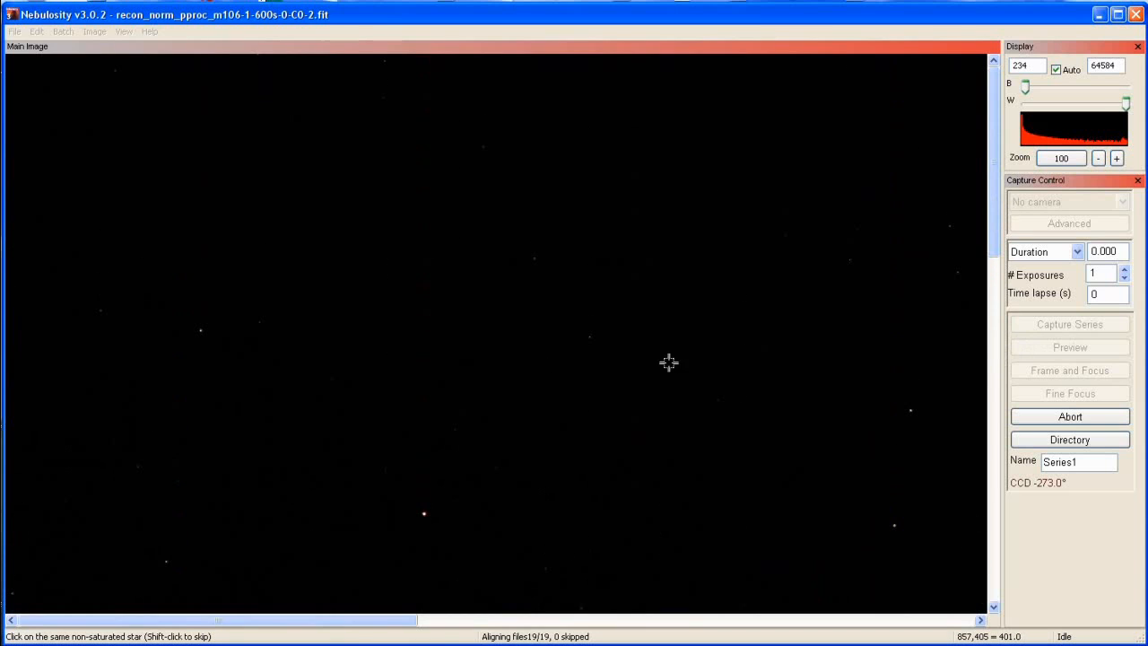
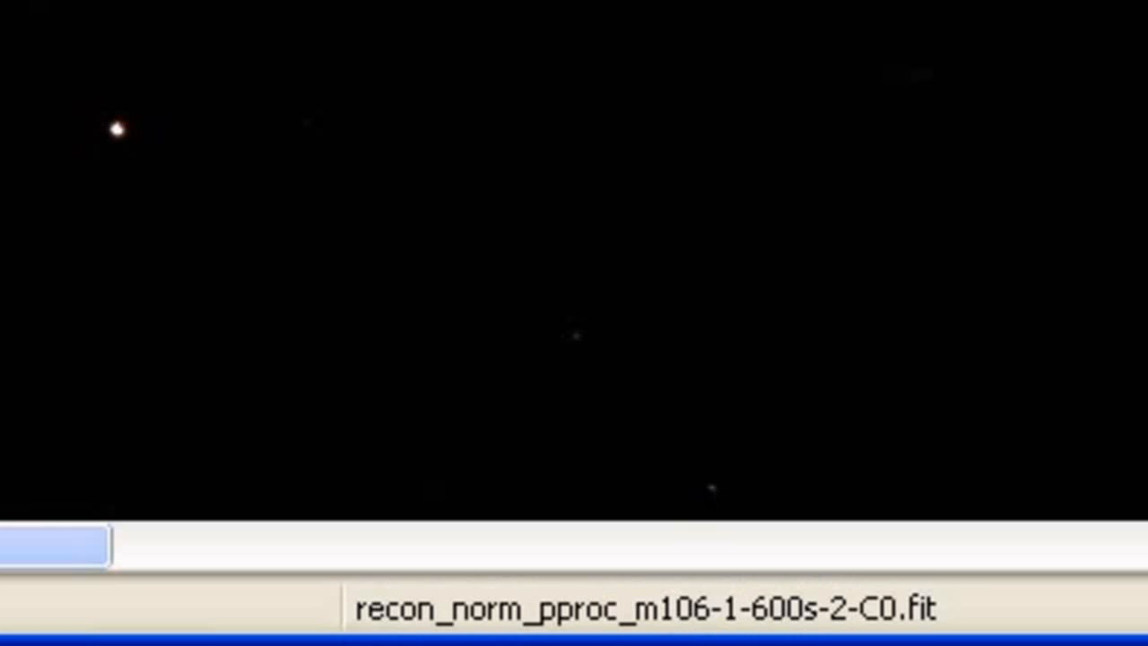
pyautogui.click(305, 135)
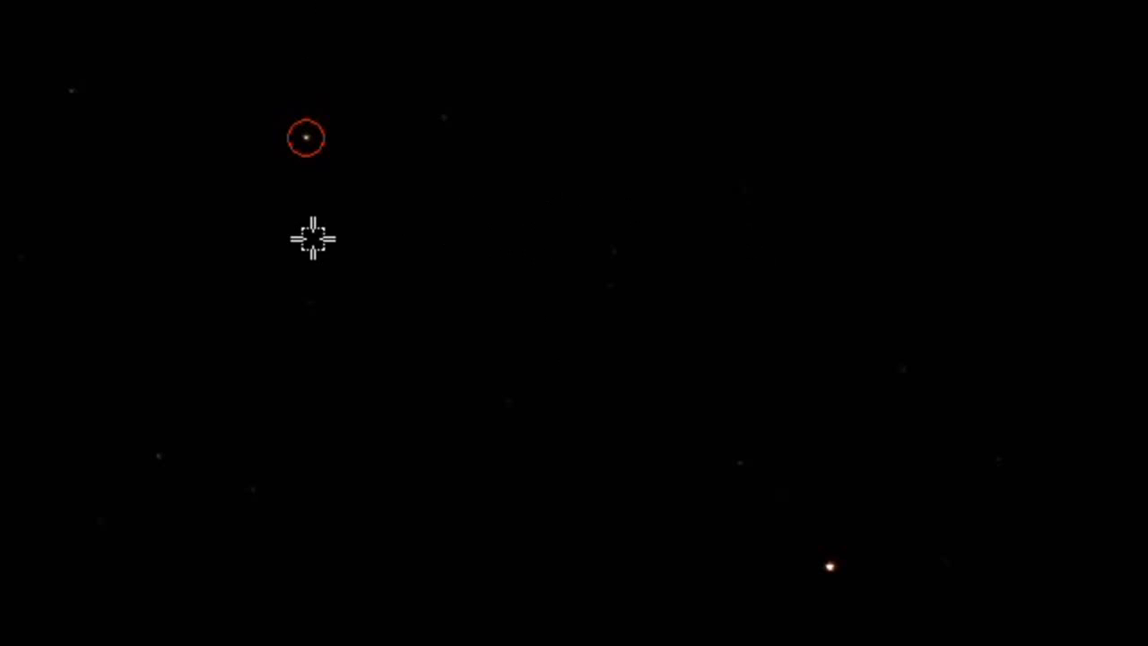
pyautogui.click(305, 137)
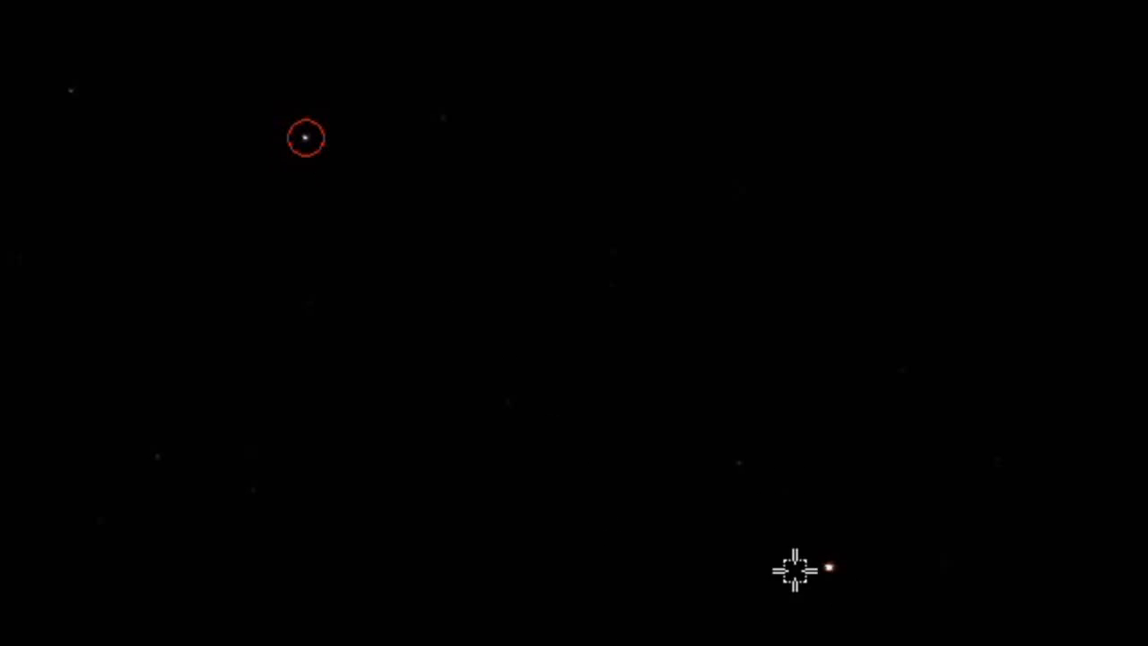
pyautogui.click(305, 138)
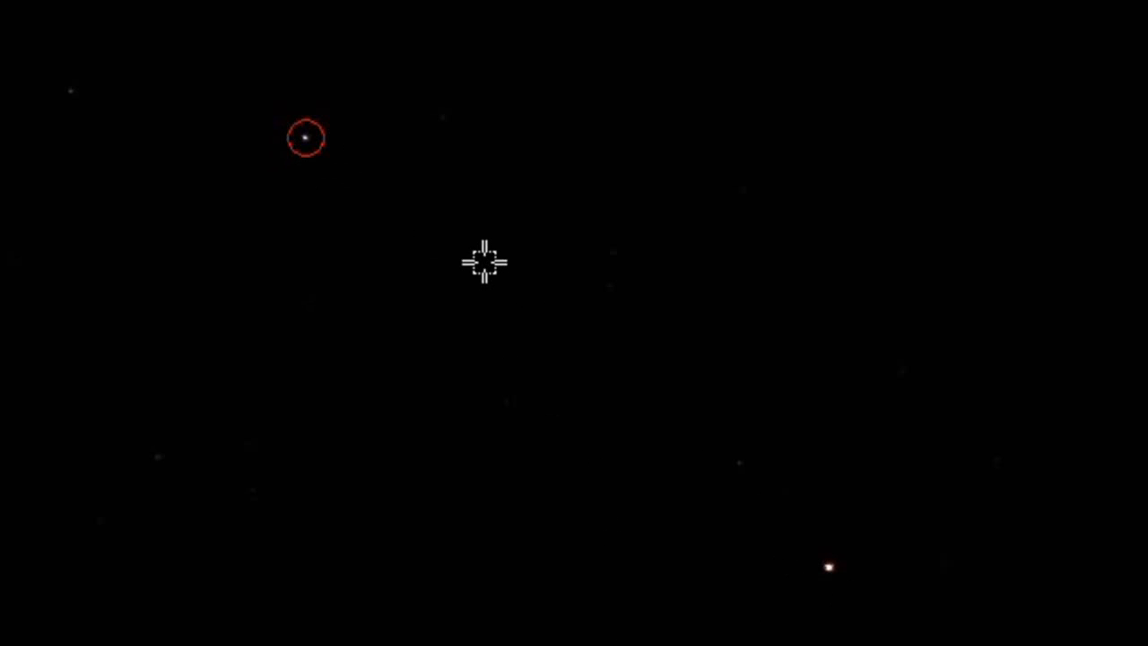
pyautogui.click(304, 138)
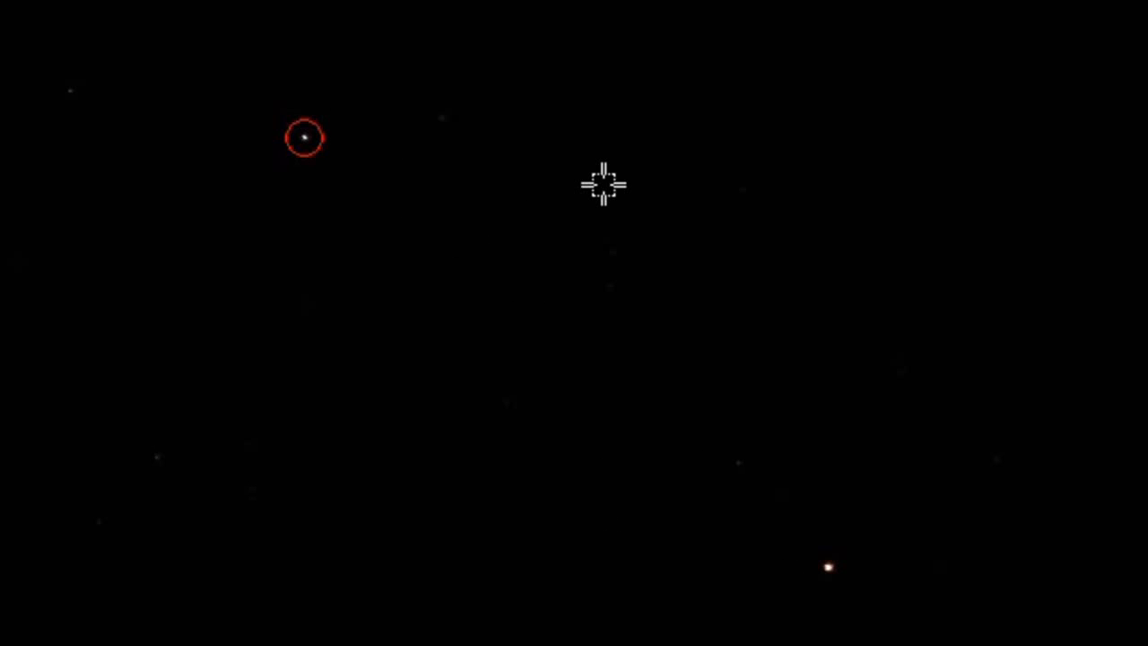
pyautogui.click(305, 137)
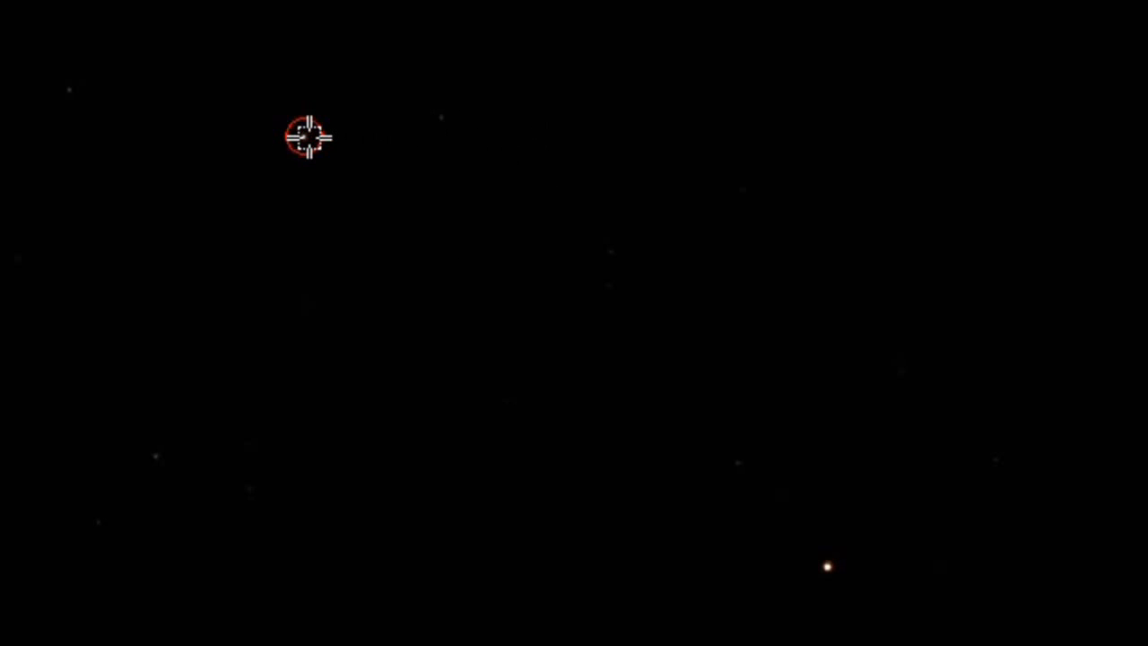
pyautogui.click(305, 137)
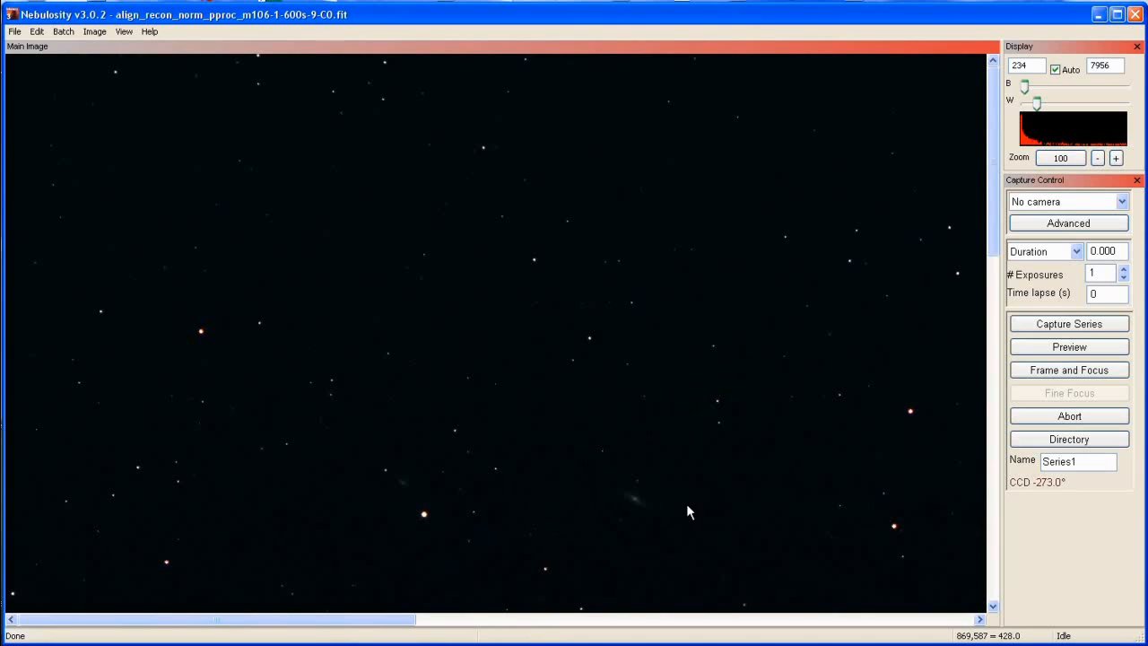
# Check the aligned frame around the galaxy and set up Align and Combine Images with alignment None (fixed) and Std. Dev. filter (1.5 - typical)
pyautogui.moveTo(993, 224); pyautogui.dragTo(995, 281)
pyautogui.moveTo(417, 620); pyautogui.dragTo(655, 623)
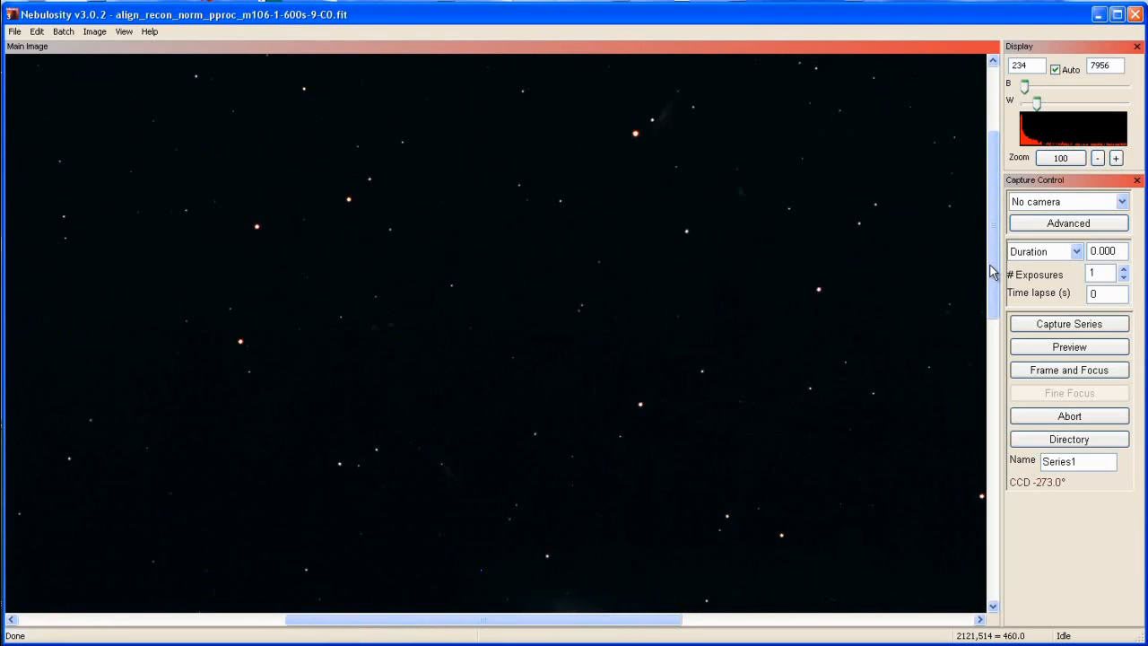
pyautogui.moveTo(993, 272); pyautogui.dragTo(992, 345)
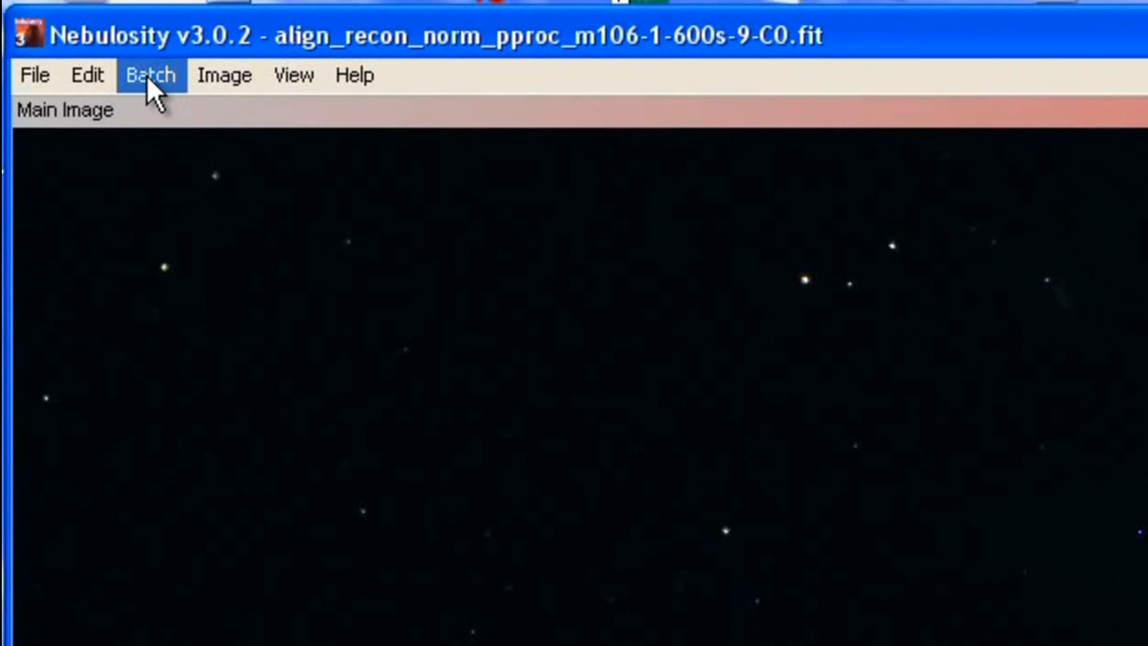
pyautogui.click(151, 76)
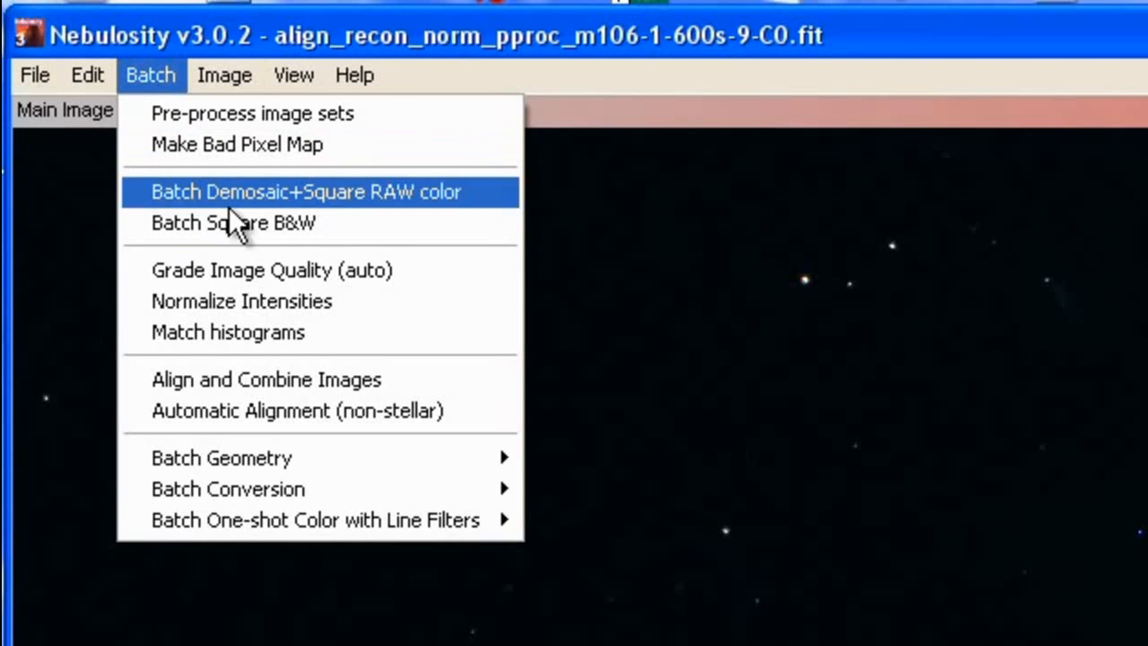
pyautogui.click(237, 381)
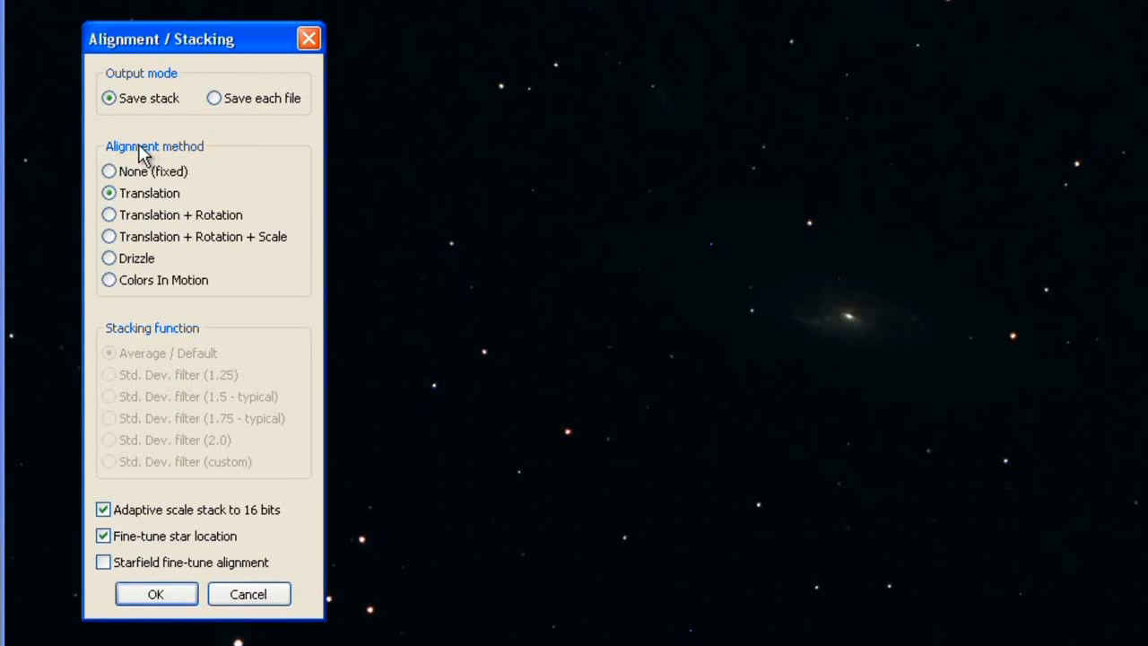
pyautogui.click(108, 172)
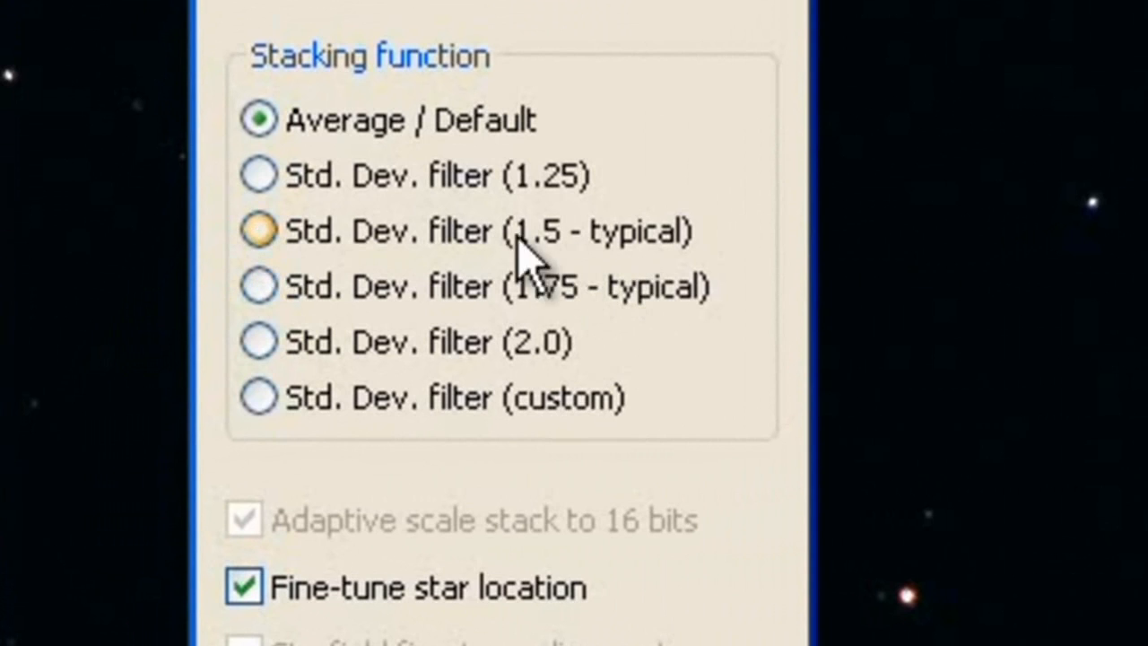
pyautogui.click(260, 231)
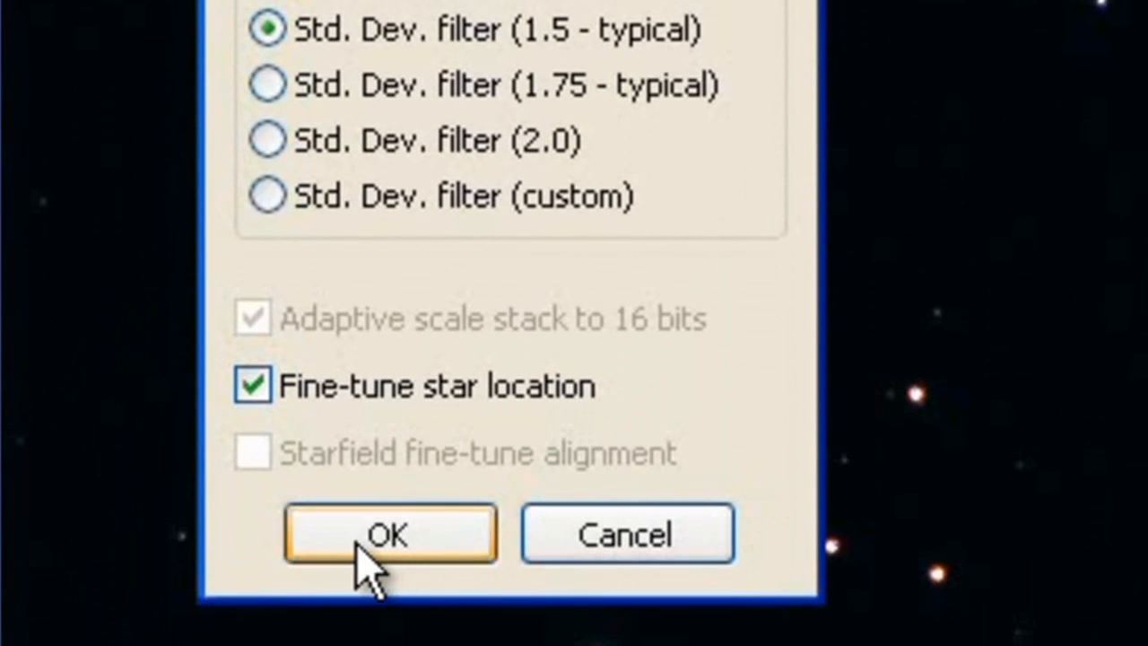
pyautogui.click(385, 548)
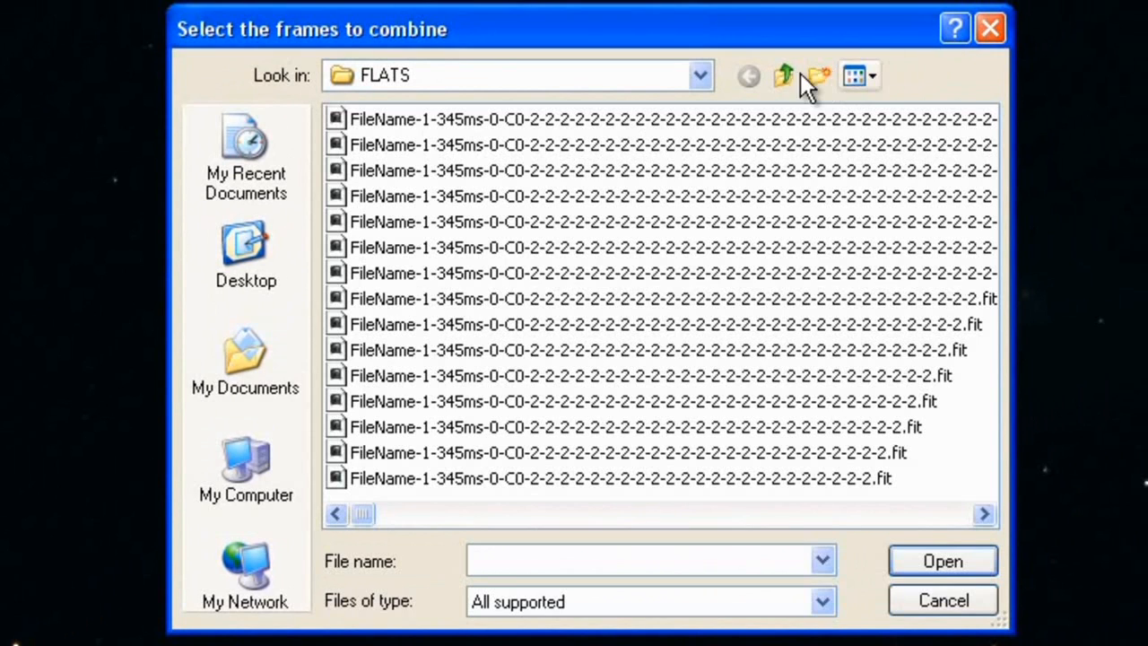
# Choose all the align_recon_norm_pproc_m106 frames, 0 through 18, in the SUBS folder as the frames to combine
pyautogui.click(784, 74)
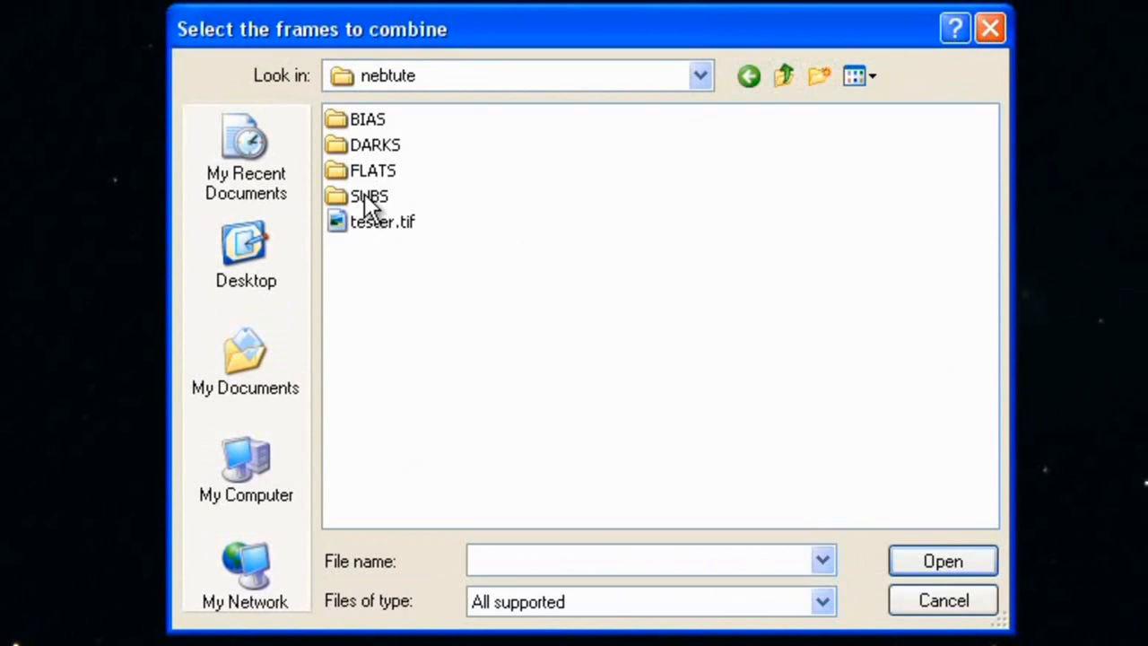
pyautogui.doubleClick(367, 197)
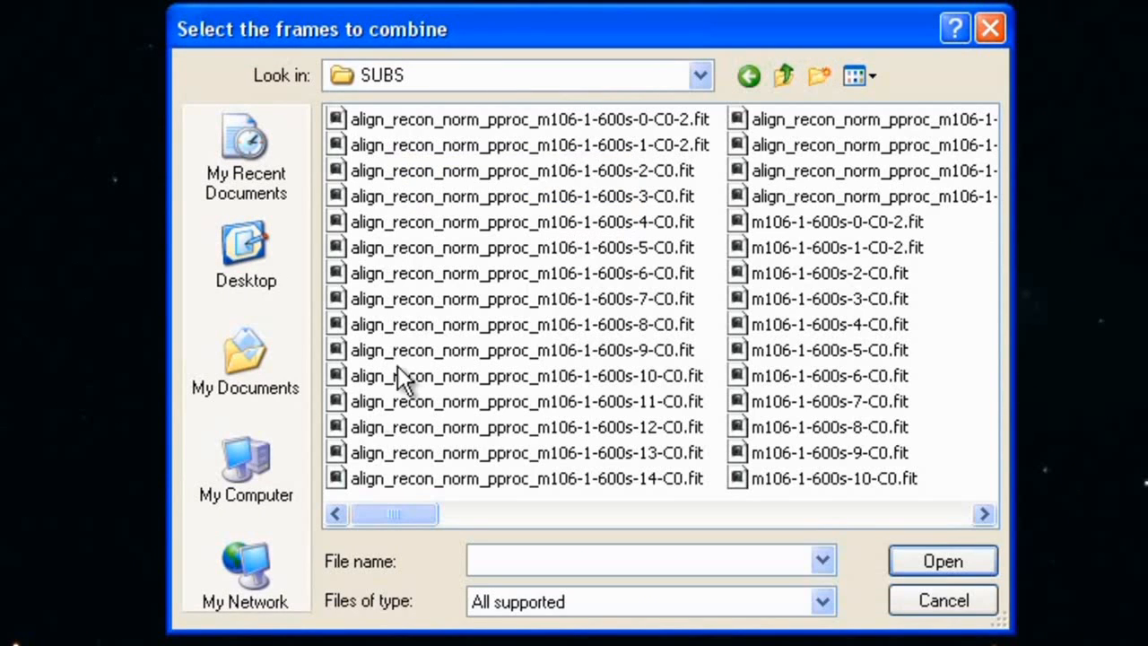
pyautogui.click(389, 118)
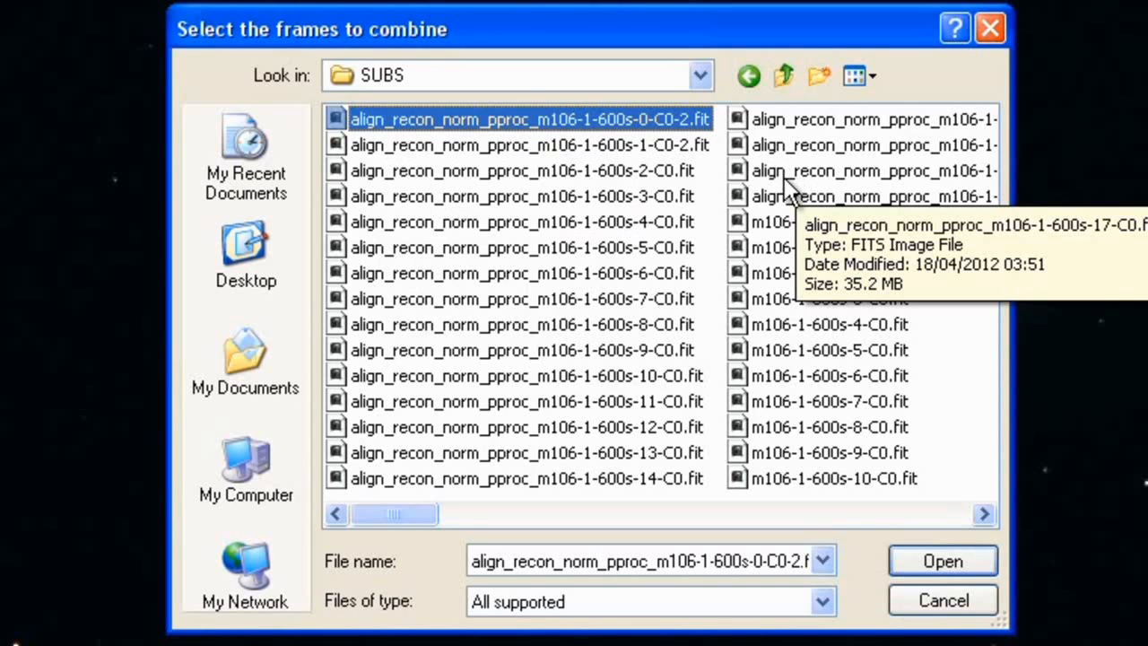
pyautogui.keyDown('shift'); pyautogui.click(777, 199); pyautogui.keyUp('shift')
pyautogui.scroll(-1, 924, 471)
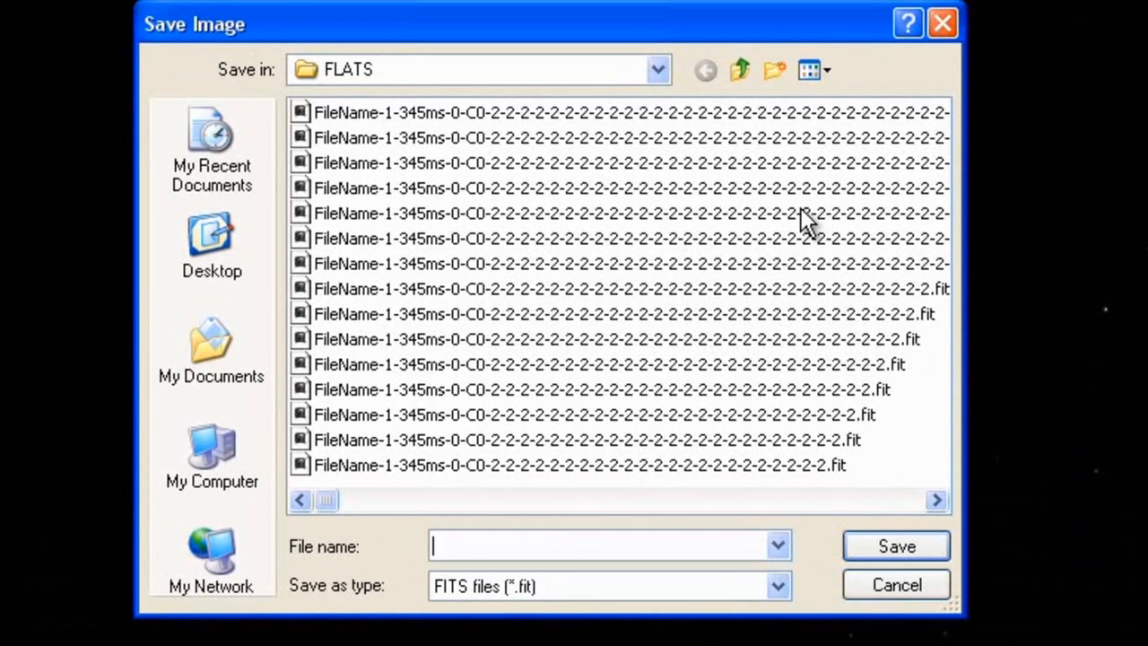
# Save the combined stack as a FITS file named processed in the nebtute folder
pyautogui.click(658, 69)
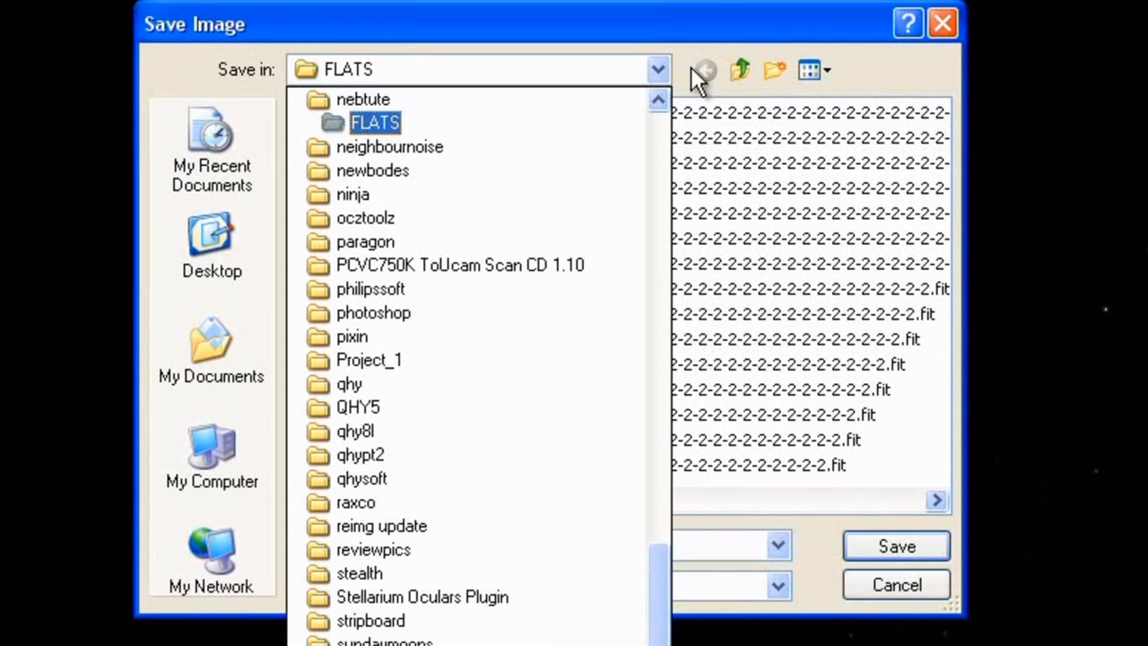
pyautogui.click(733, 60)
pyautogui.click(735, 60)
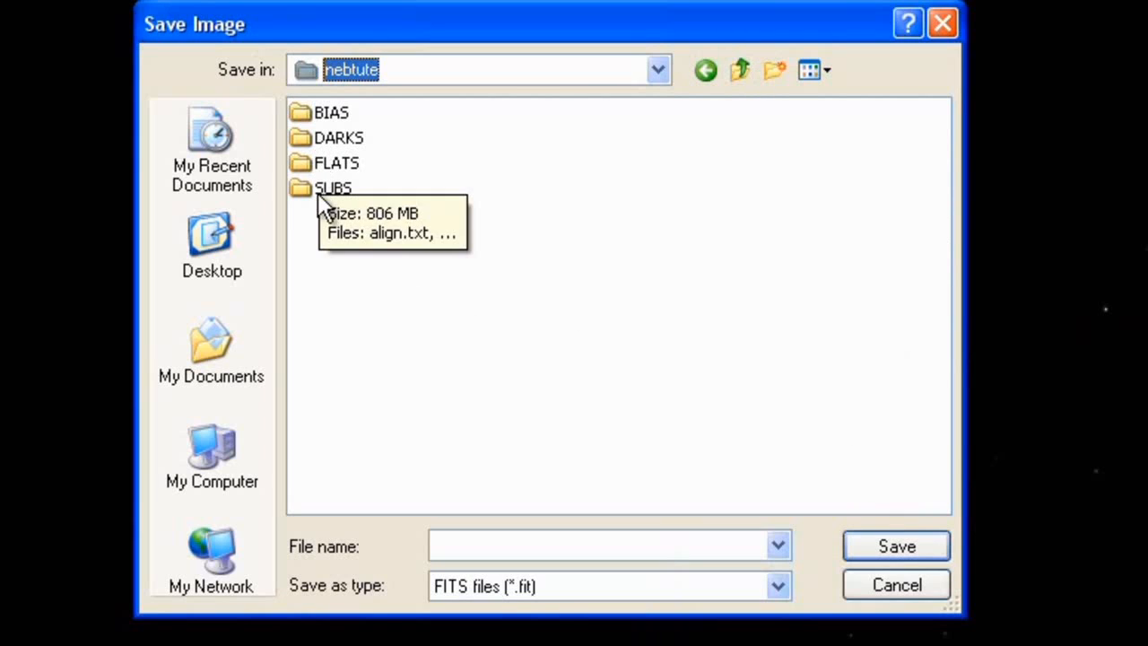
pyautogui.doubleClick(307, 185)
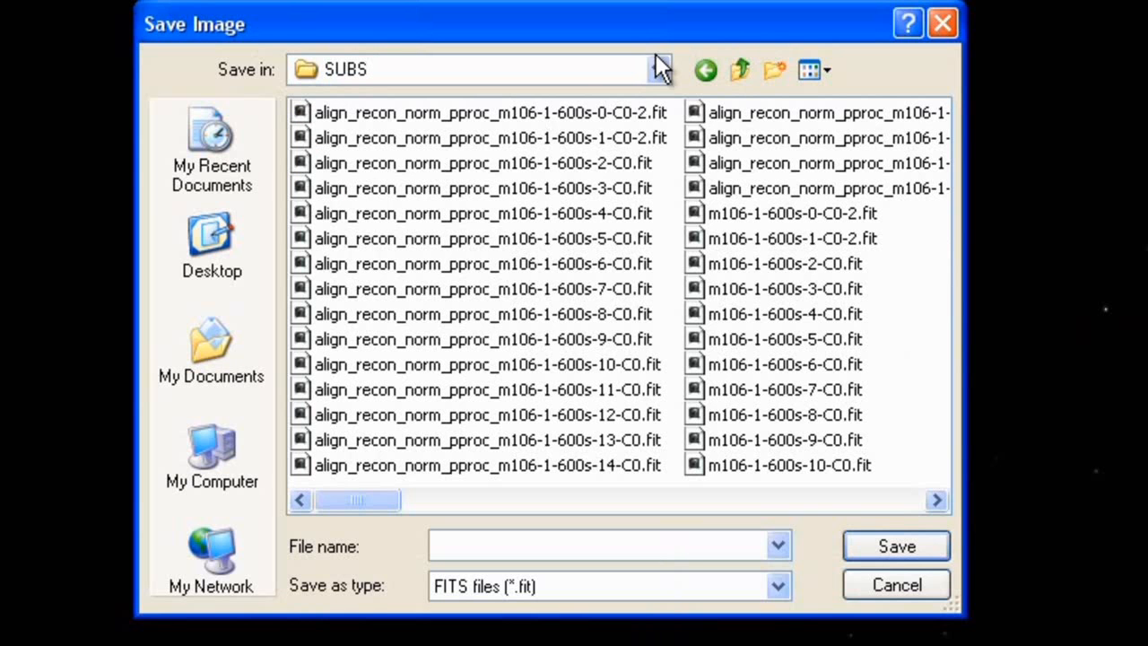
pyautogui.click(740, 67)
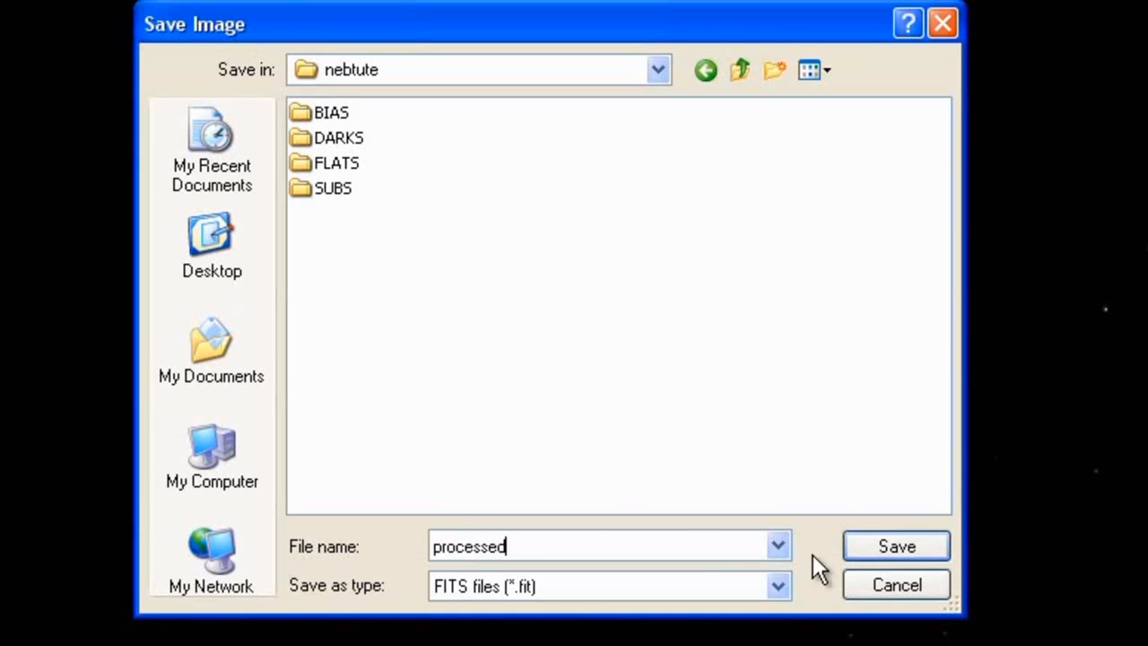
pyautogui.click(897, 546)
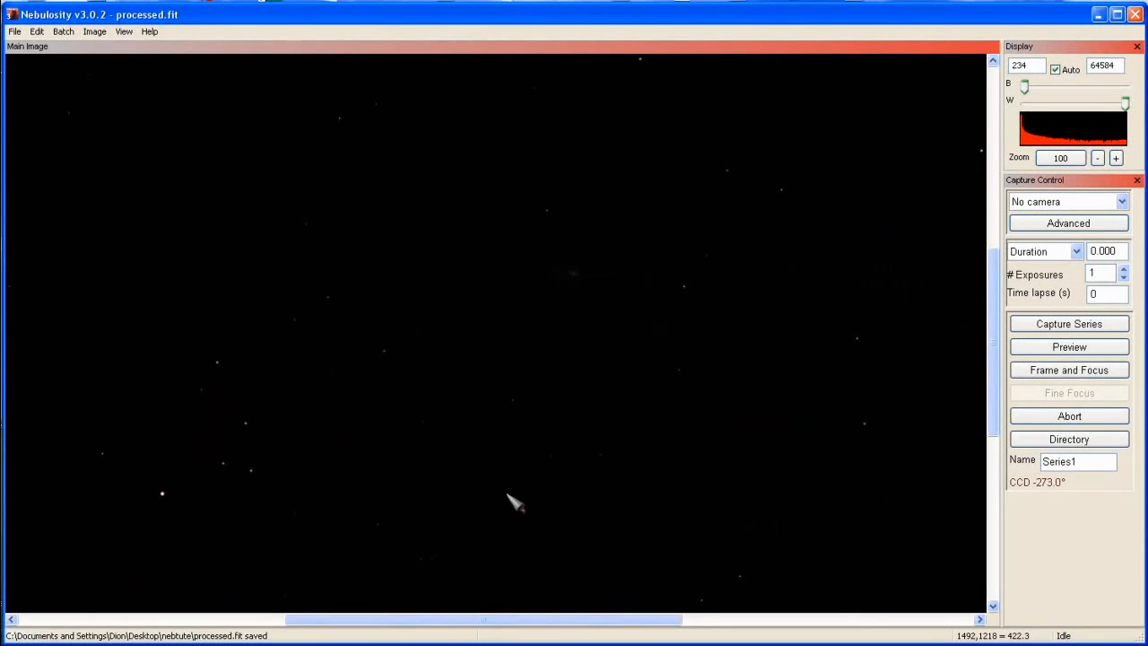
# Preview Digital Development (DDP) on the stacked image, inspect the galaxy and surrounding stars, and cancel the adjustment
pyautogui.moveTo(992, 359); pyautogui.dragTo(994, 410)
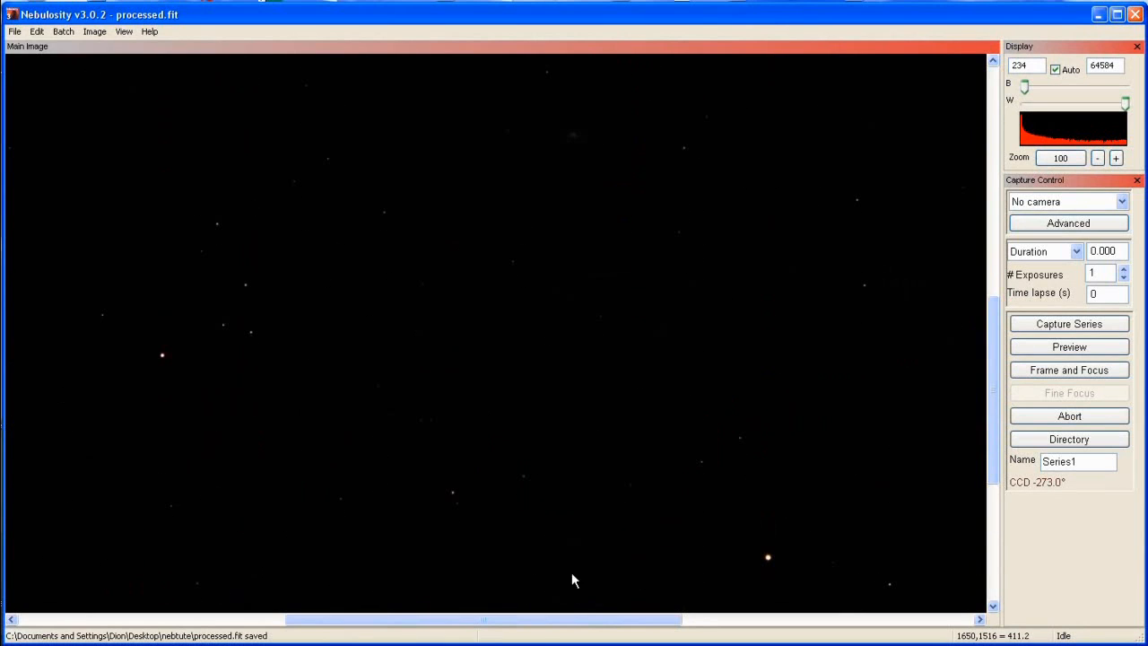
pyautogui.moveTo(535, 622); pyautogui.dragTo(659, 627)
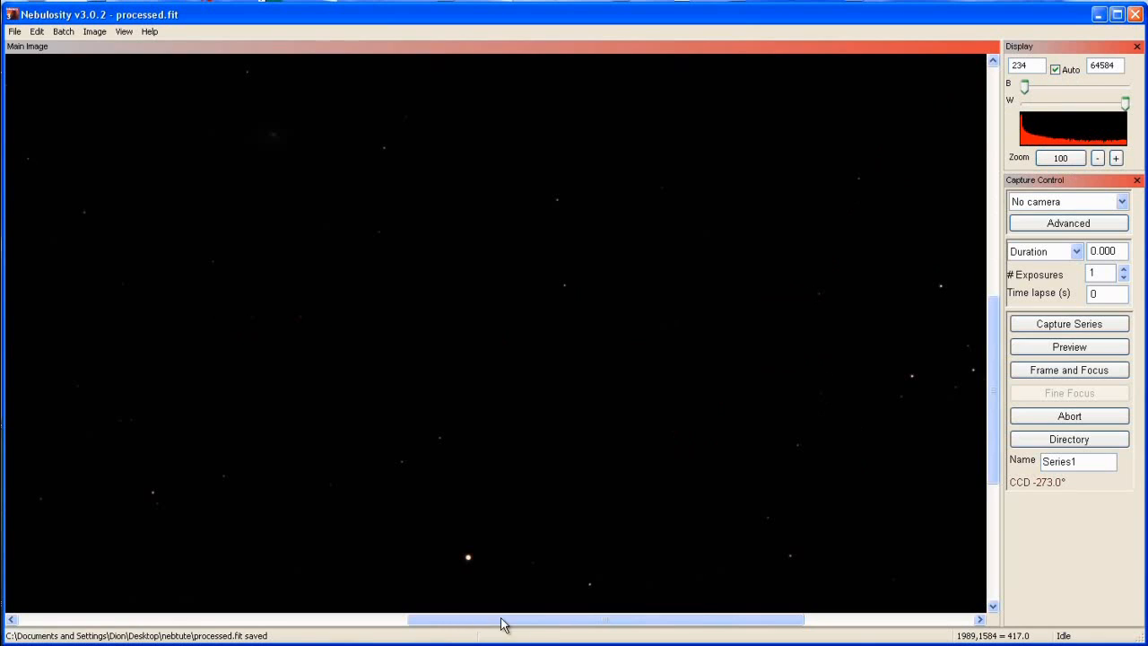
pyautogui.moveTo(501, 623); pyautogui.dragTo(577, 618)
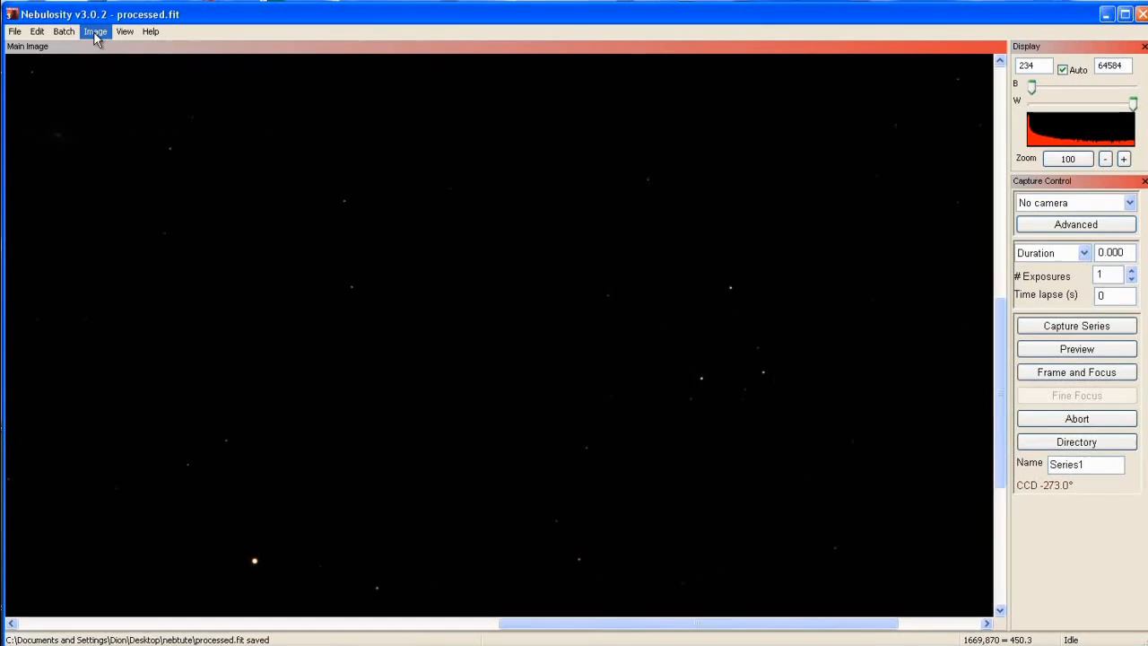
pyautogui.click(95, 32)
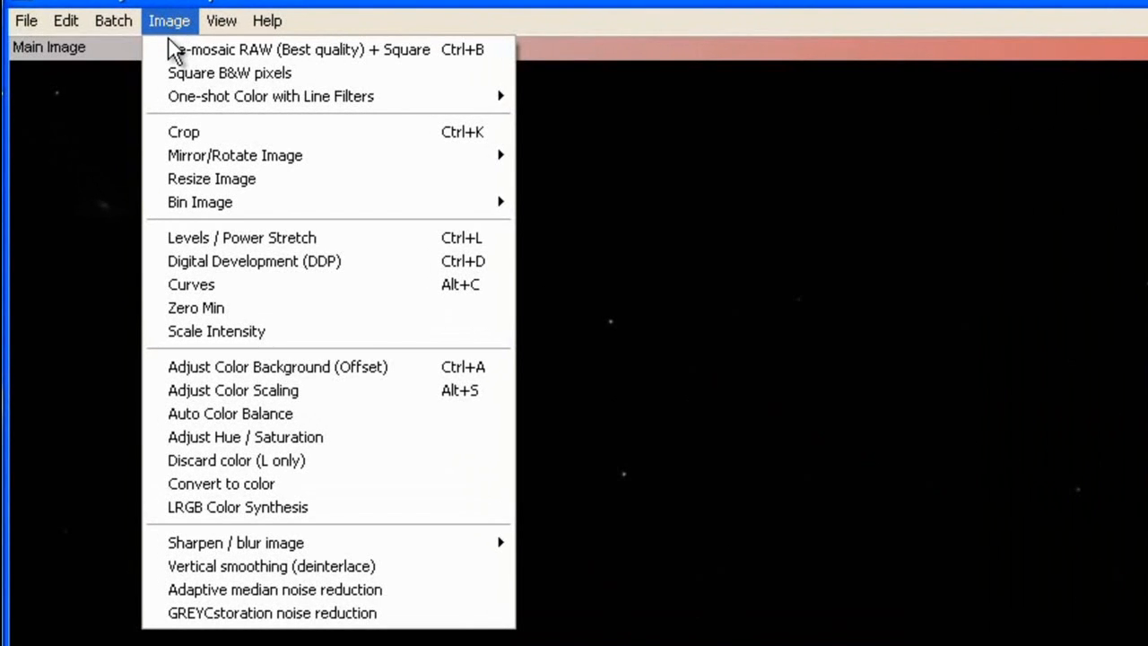
pyautogui.click(281, 260)
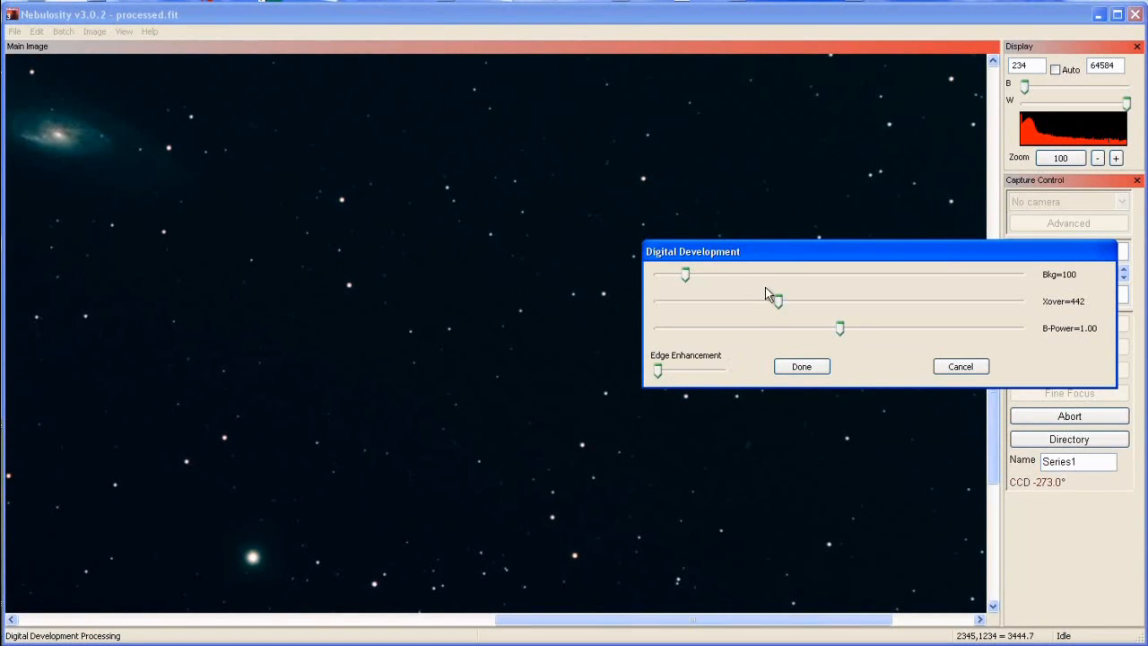
pyautogui.moveTo(782, 253); pyautogui.dragTo(530, 191)
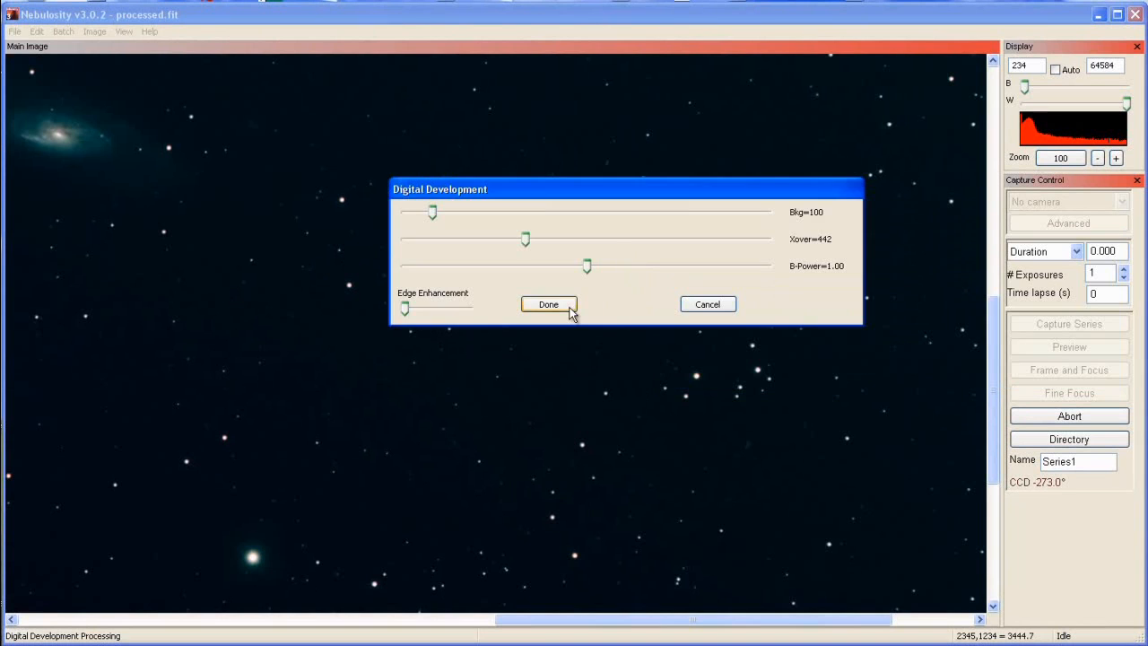
pyautogui.moveTo(580, 625); pyautogui.dragTo(416, 625)
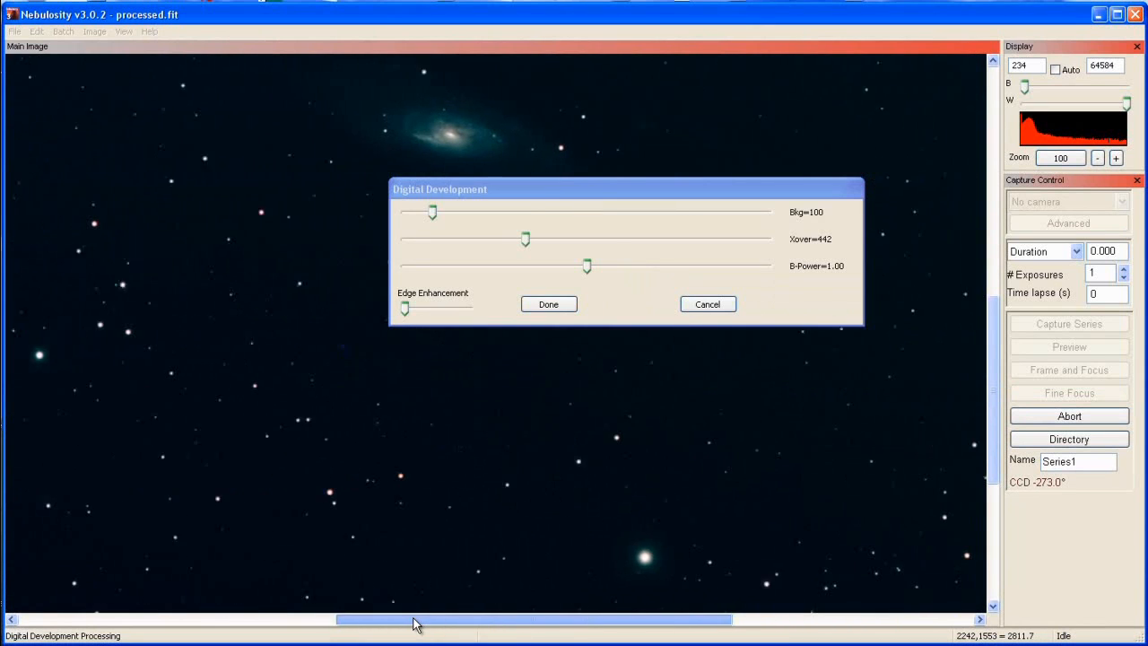
pyautogui.moveTo(991, 402); pyautogui.dragTo(991, 313)
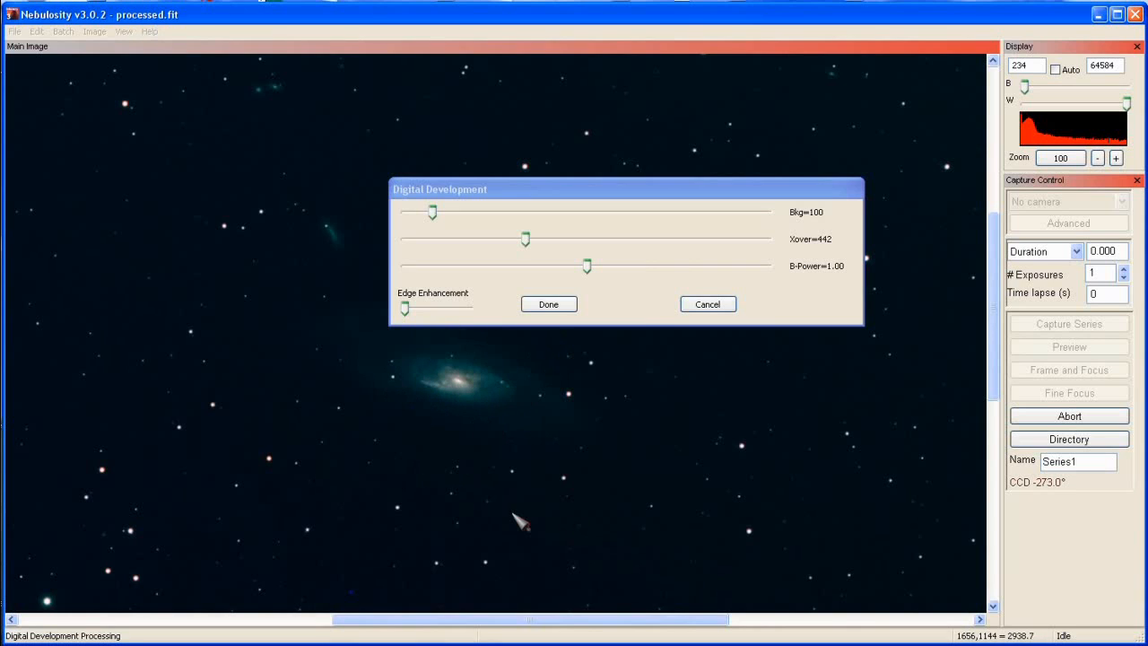
pyautogui.click(707, 303)
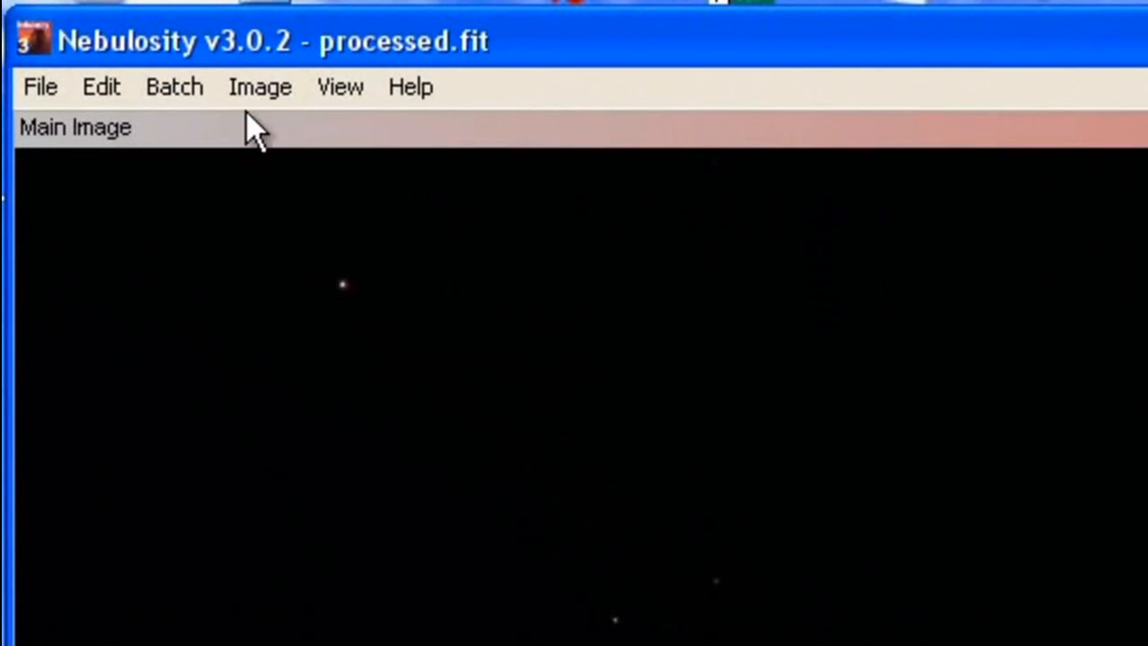
# Apply Auto Color Balance to the stacked image
pyautogui.click(254, 87)
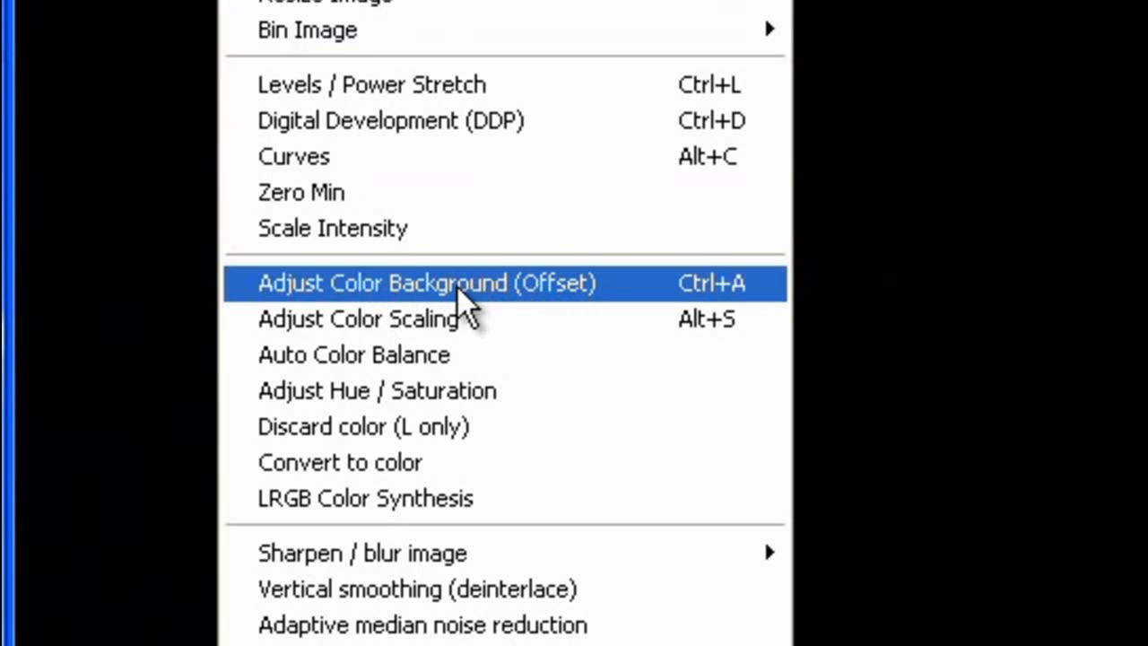
pyautogui.click(376, 359)
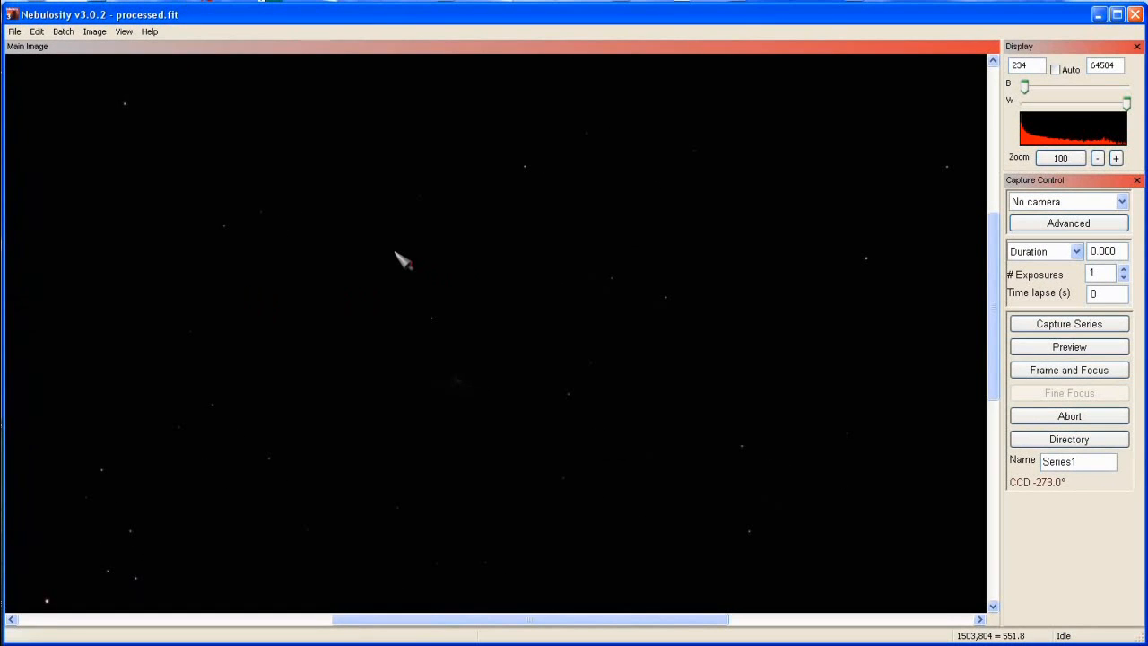
# Try Digital Development (DDP) on the color-balanced stack, lowering Xover as far as 346 while comparing the galaxy's detail with the background
pyautogui.click(94, 36)
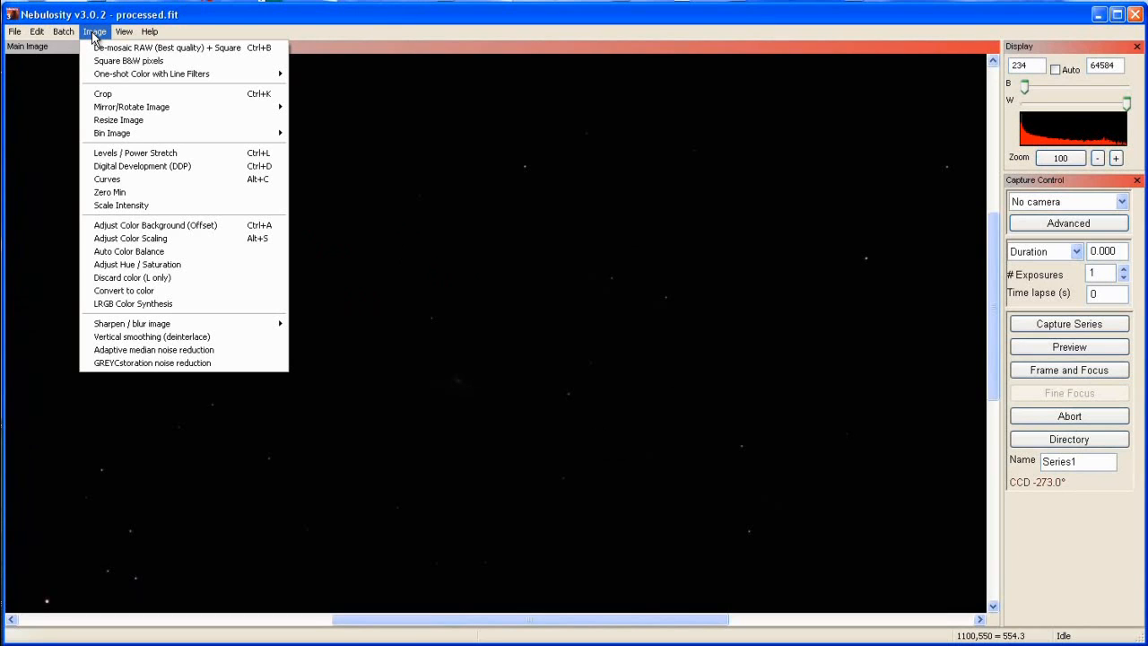
pyautogui.click(164, 169)
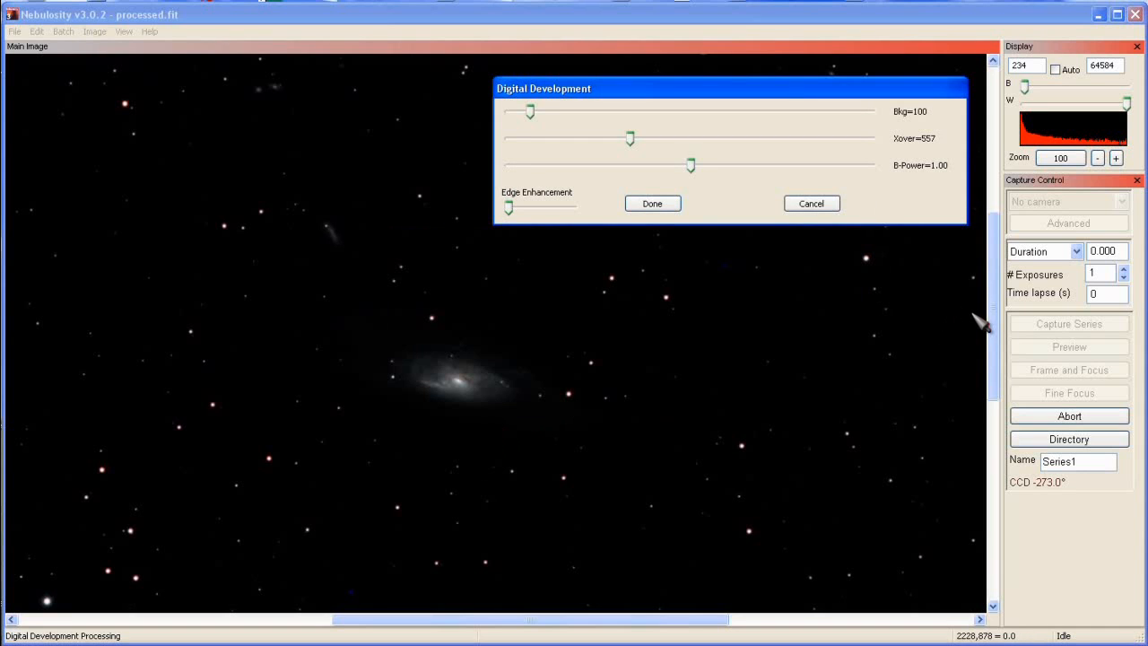
pyautogui.moveTo(991, 324); pyautogui.dragTo(991, 248)
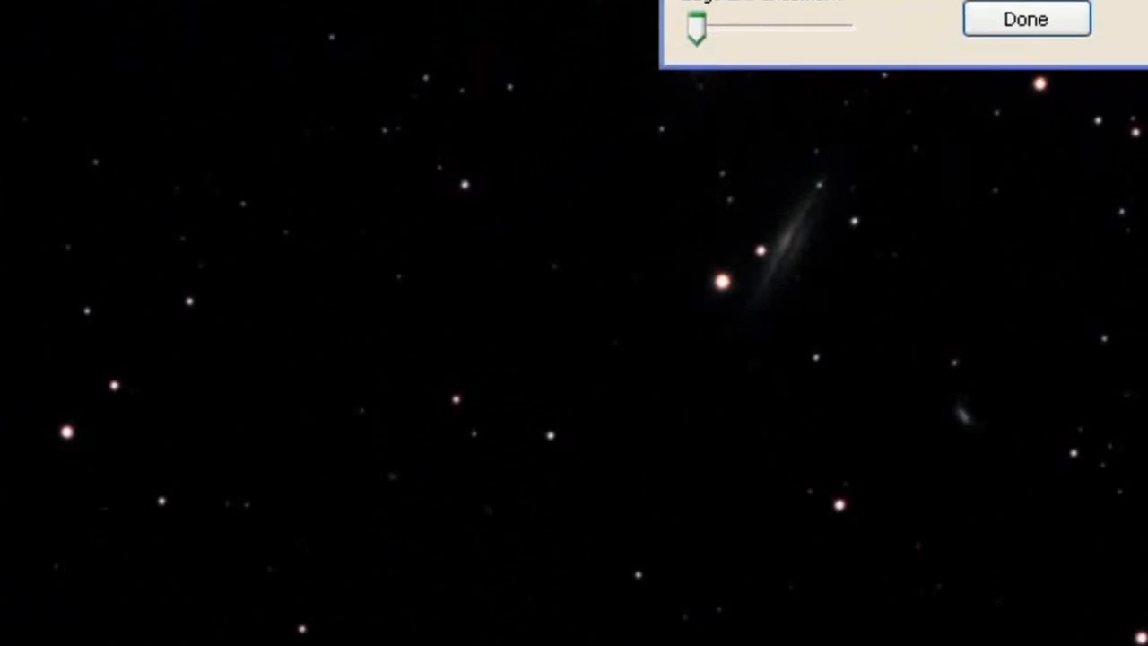
pyautogui.moveTo(1146, 358); pyautogui.dragTo(1146, 634)
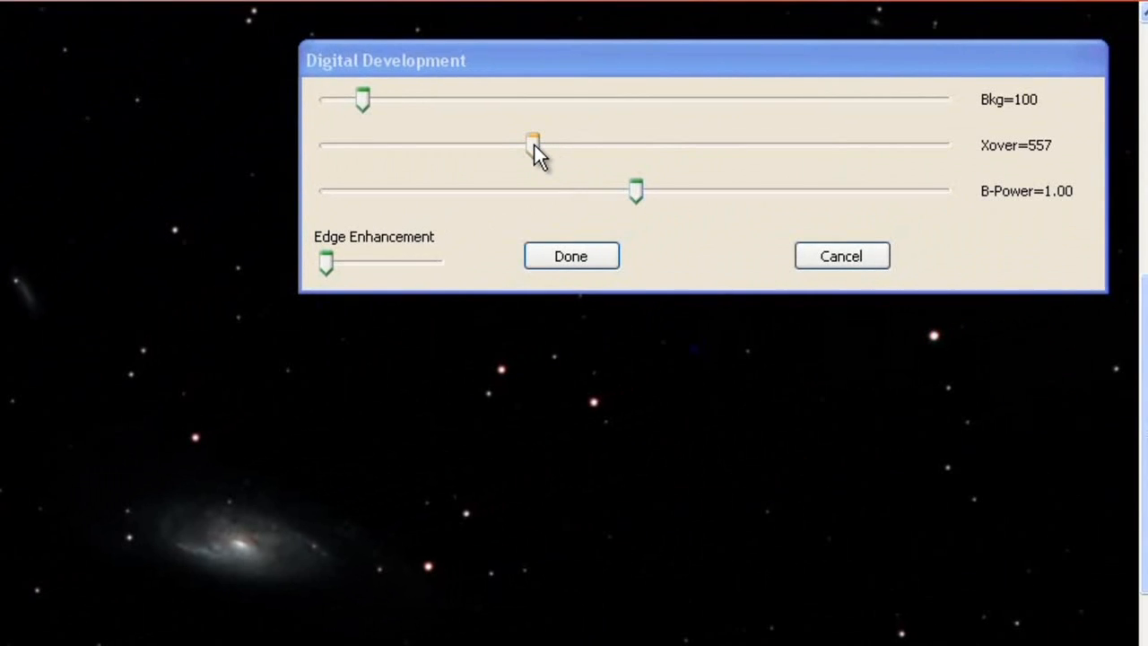
pyautogui.moveTo(534, 145); pyautogui.dragTo(521, 144)
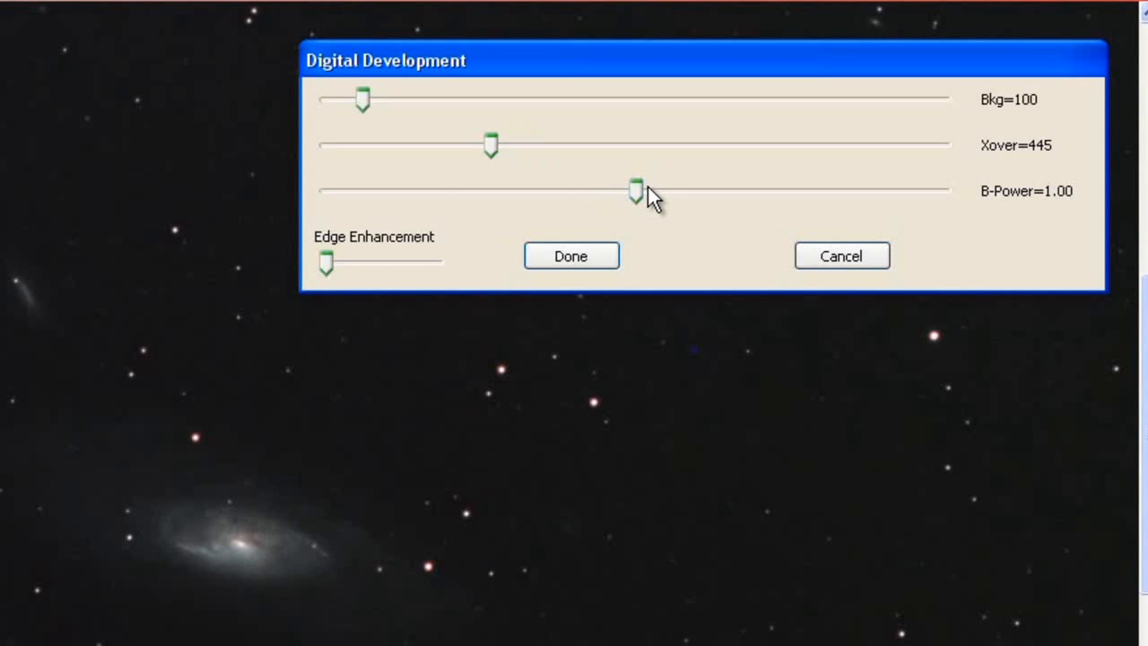
pyautogui.moveTo(637, 193); pyautogui.dragTo(614, 186)
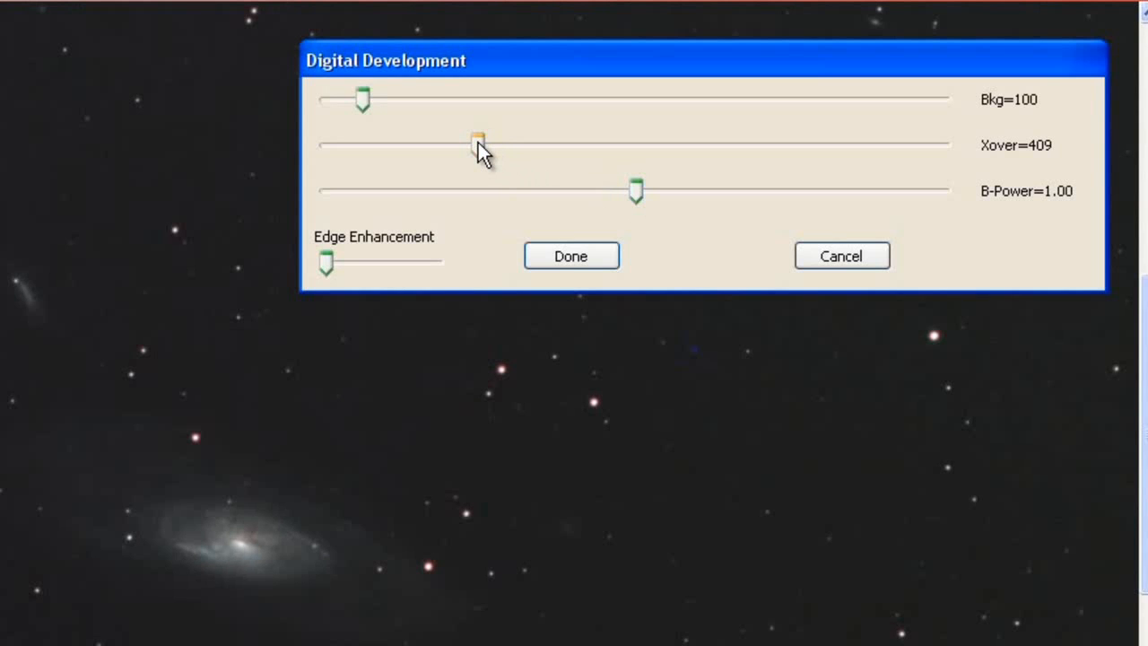
pyautogui.click(475, 143)
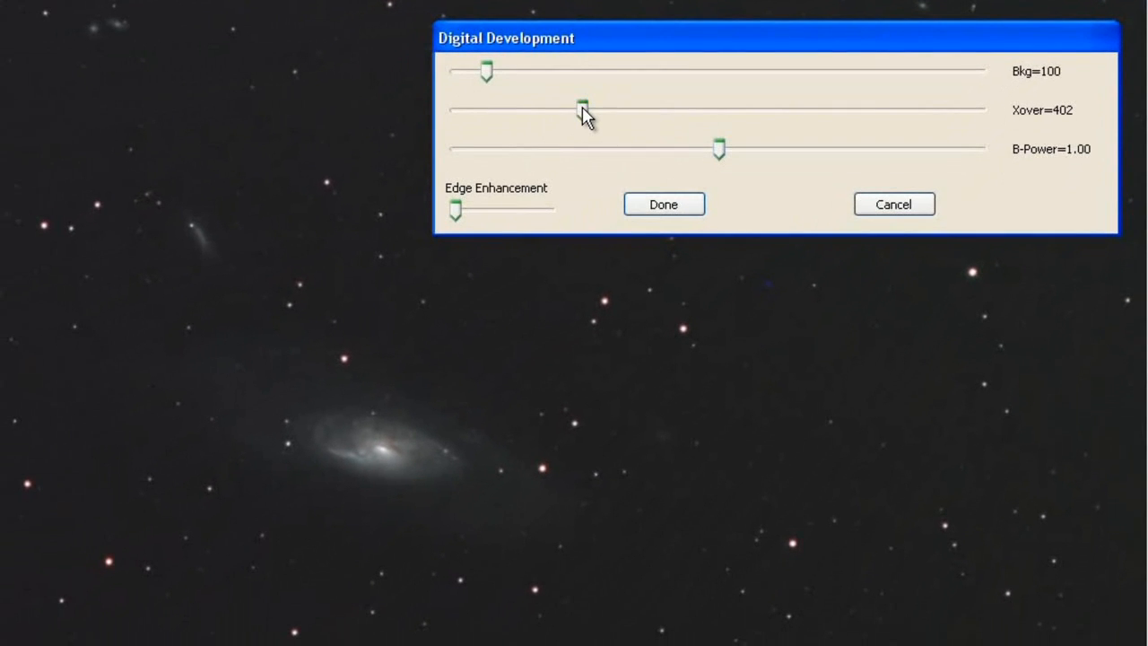
pyautogui.moveTo(583, 112); pyautogui.dragTo(564, 112)
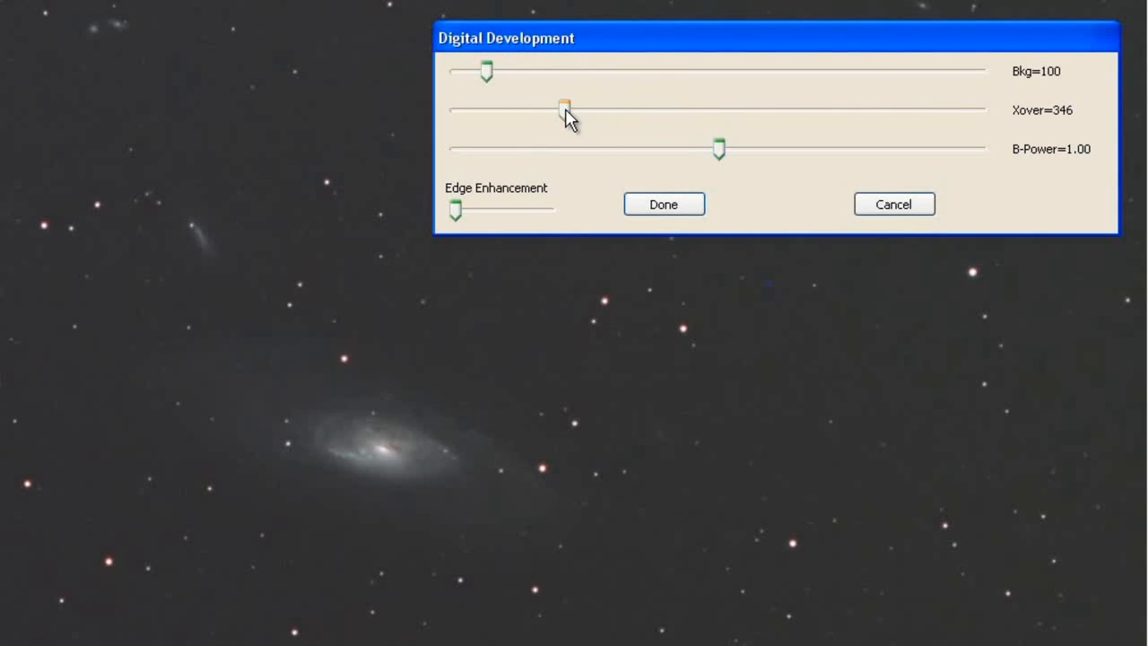
pyautogui.moveTo(564, 108)
pyautogui.mouseDown()
pyautogui.moveTo(598, 109)
pyautogui.moveTo(581, 114)
pyautogui.mouseUp()
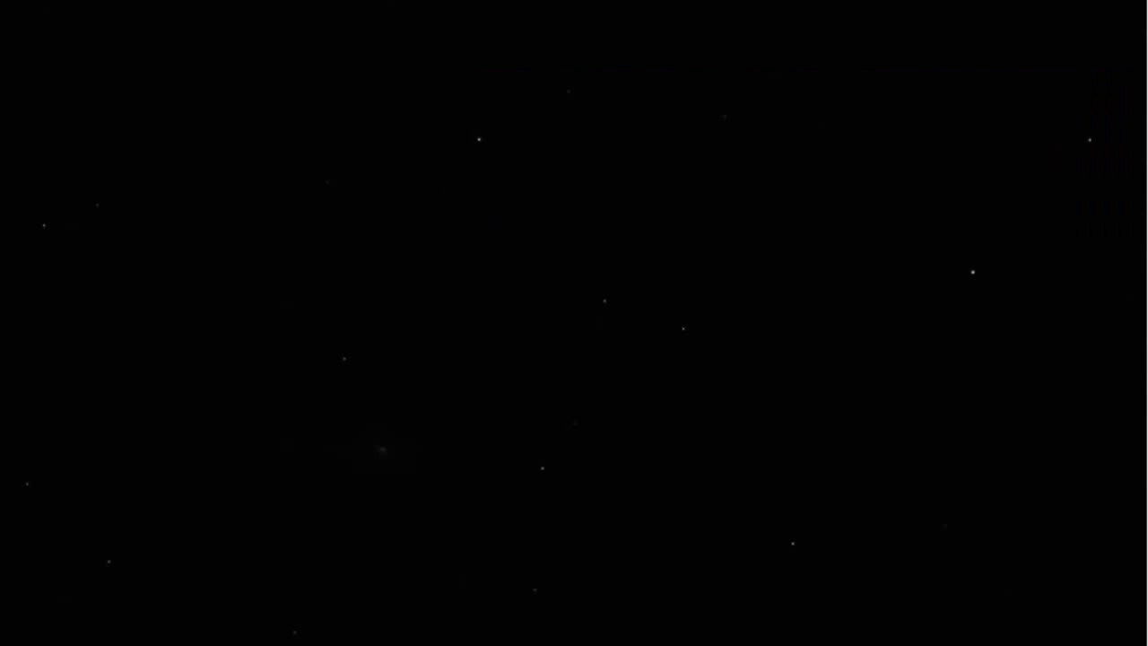
# Apply a Levels / Power Stretch to the stacked image with the Power set to 0.90
pyautogui.click(0, 0)
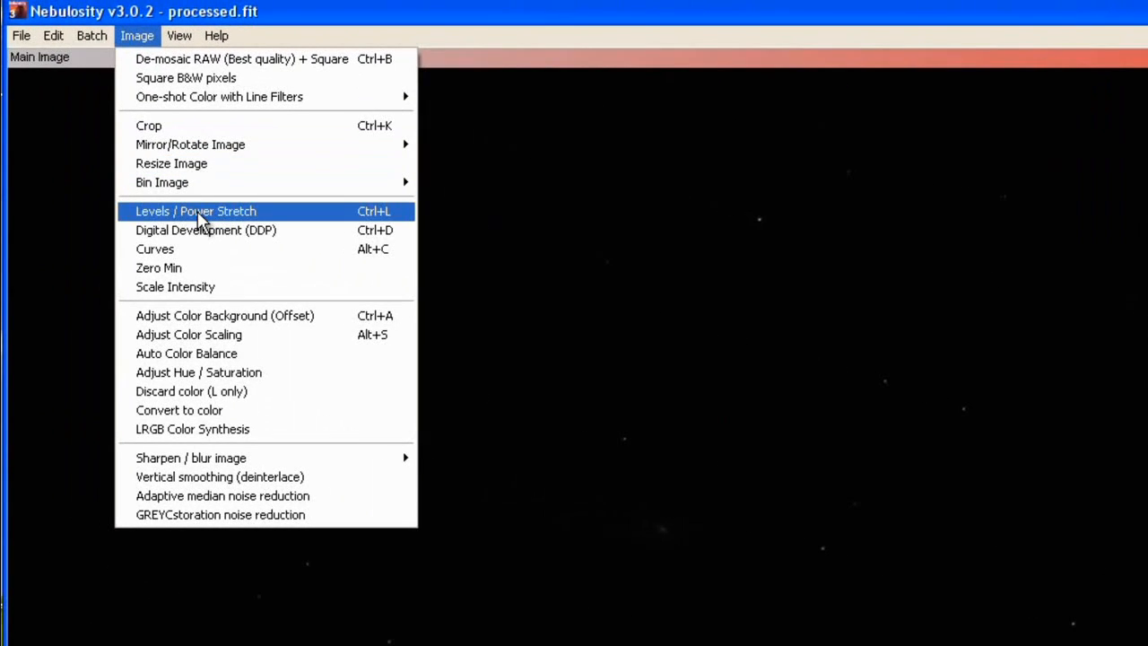
pyautogui.click(199, 216)
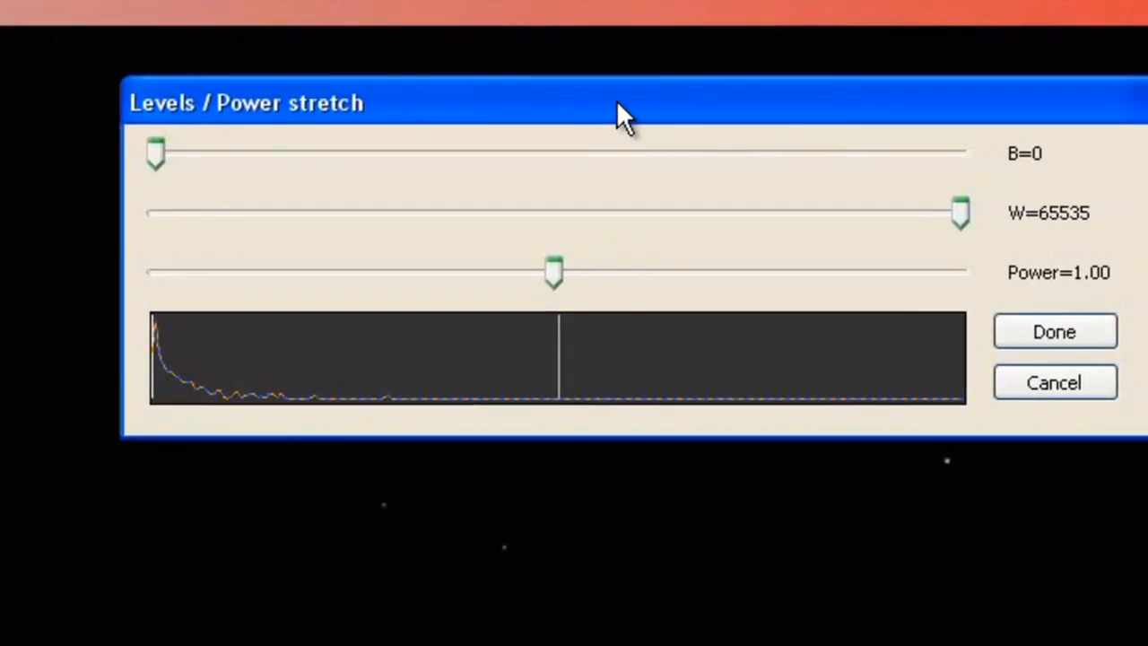
pyautogui.moveTo(621, 101); pyautogui.dragTo(306, 436)
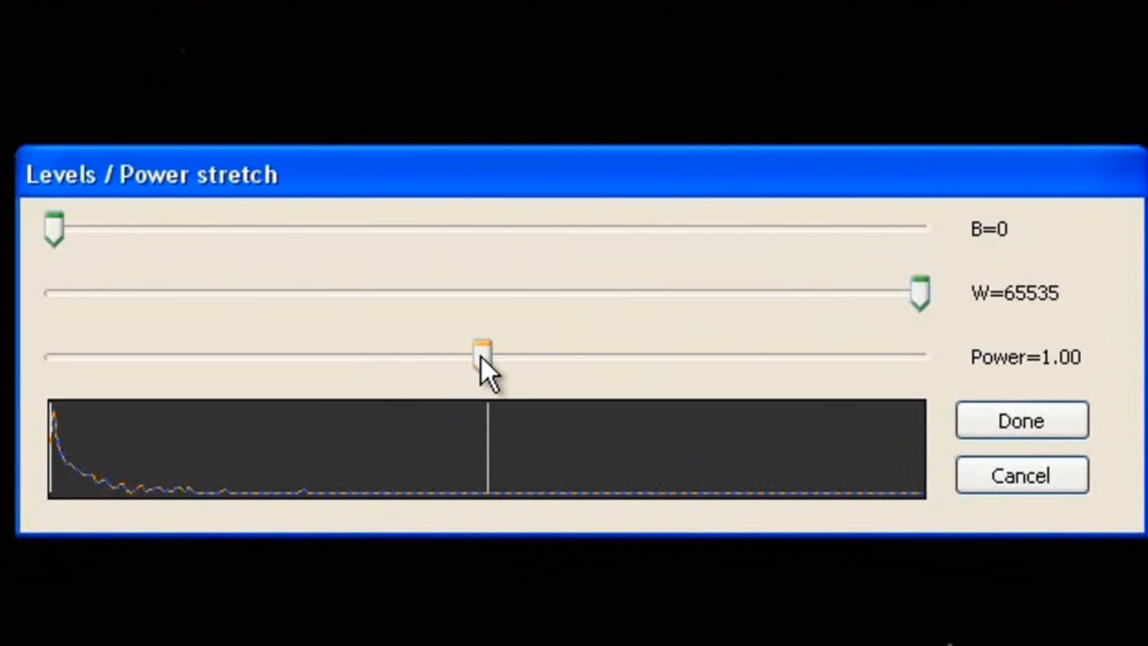
pyautogui.moveTo(482, 356)
pyautogui.mouseDown()
pyautogui.moveTo(226, 357)
pyautogui.moveTo(482, 352)
pyautogui.moveTo(432, 351)
pyautogui.mouseUp()
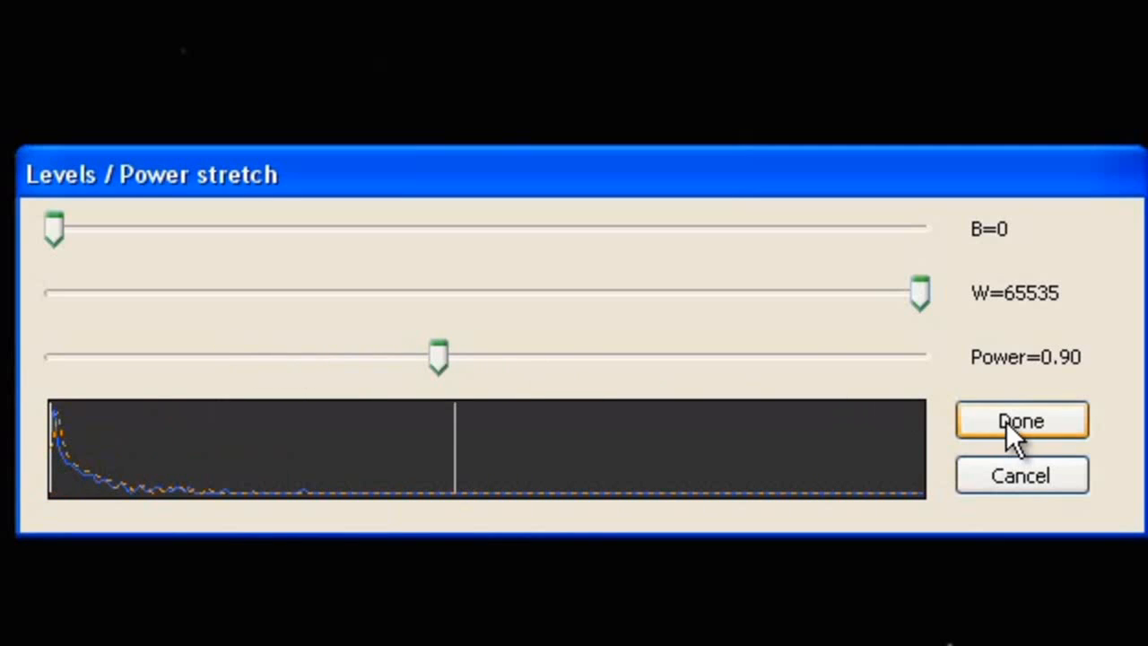
pyautogui.click(1006, 421)
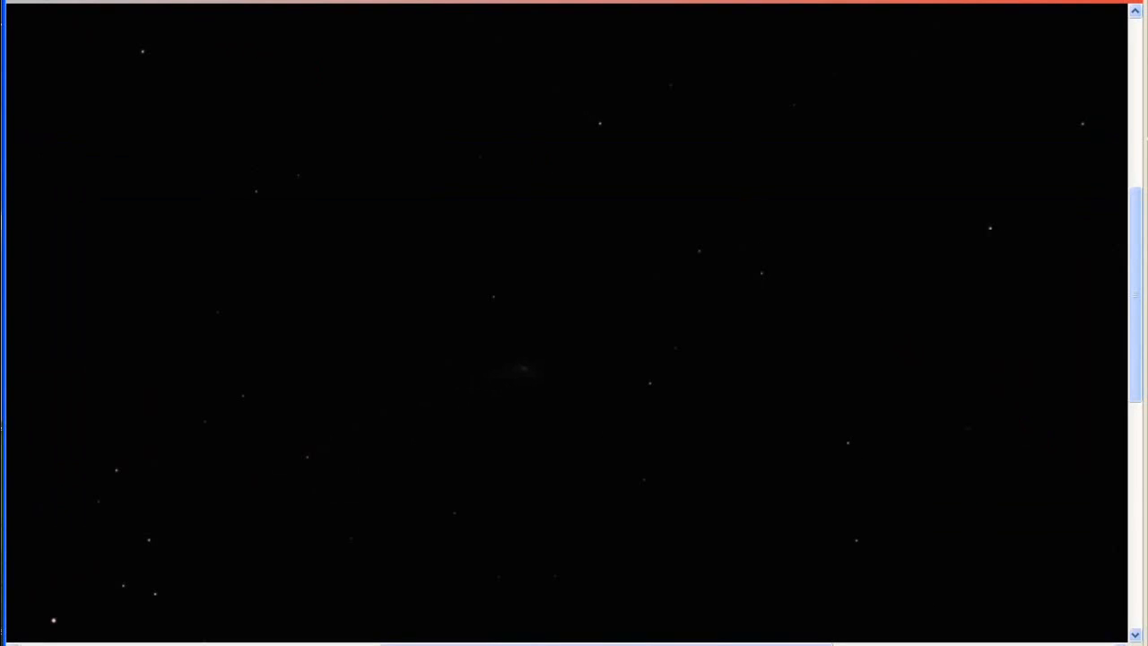
# Apply a second Levels / Power Stretch to the image with the Power set to 0.80
pyautogui.click(116, 1)
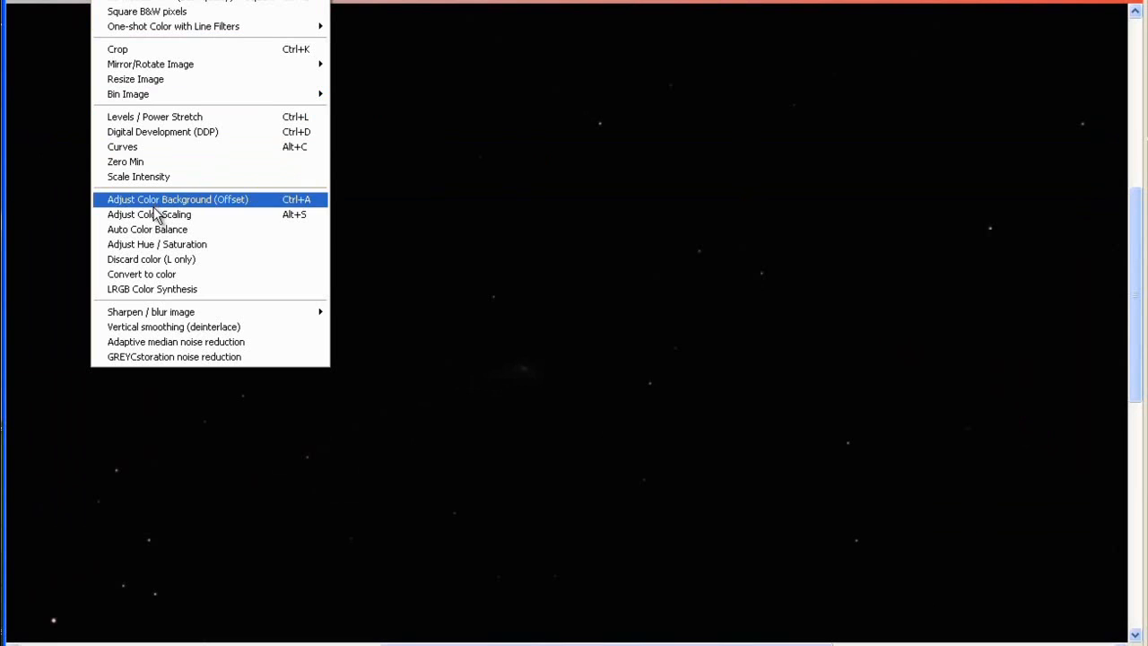
pyautogui.click(157, 124)
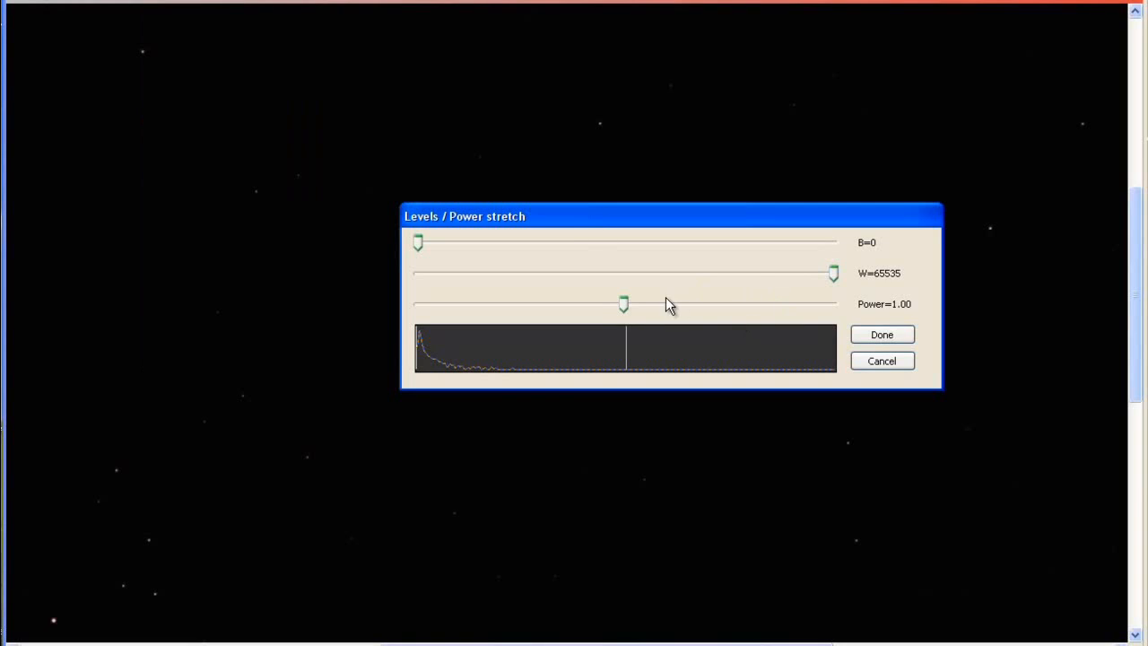
pyautogui.moveTo(614, 301); pyautogui.dragTo(579, 301)
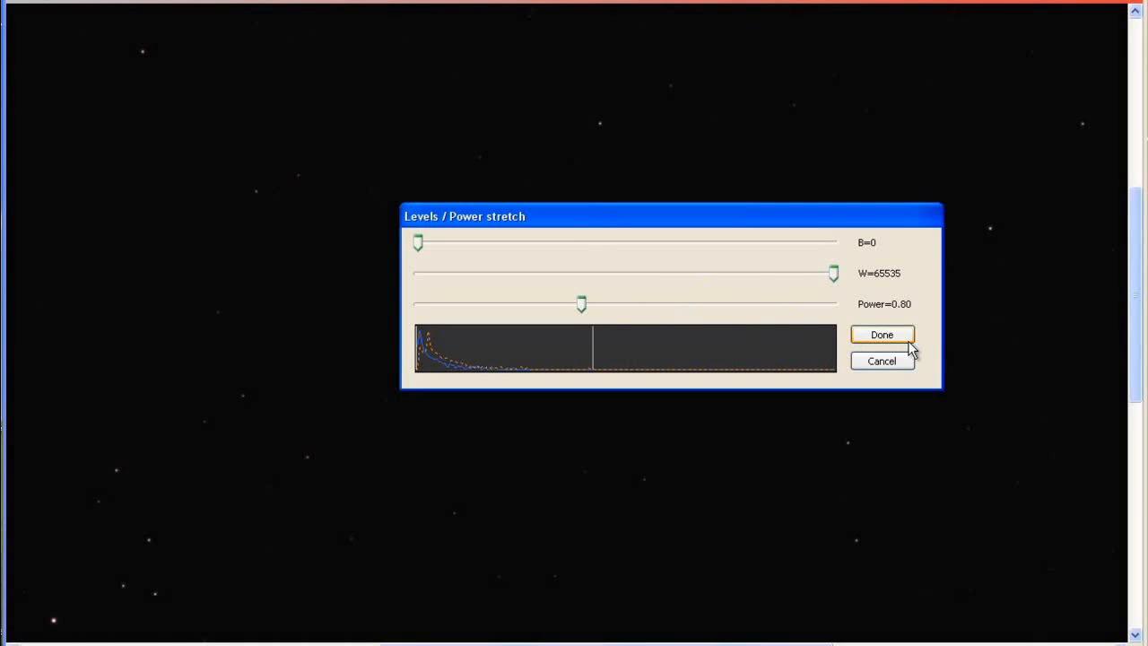
pyautogui.click(880, 341)
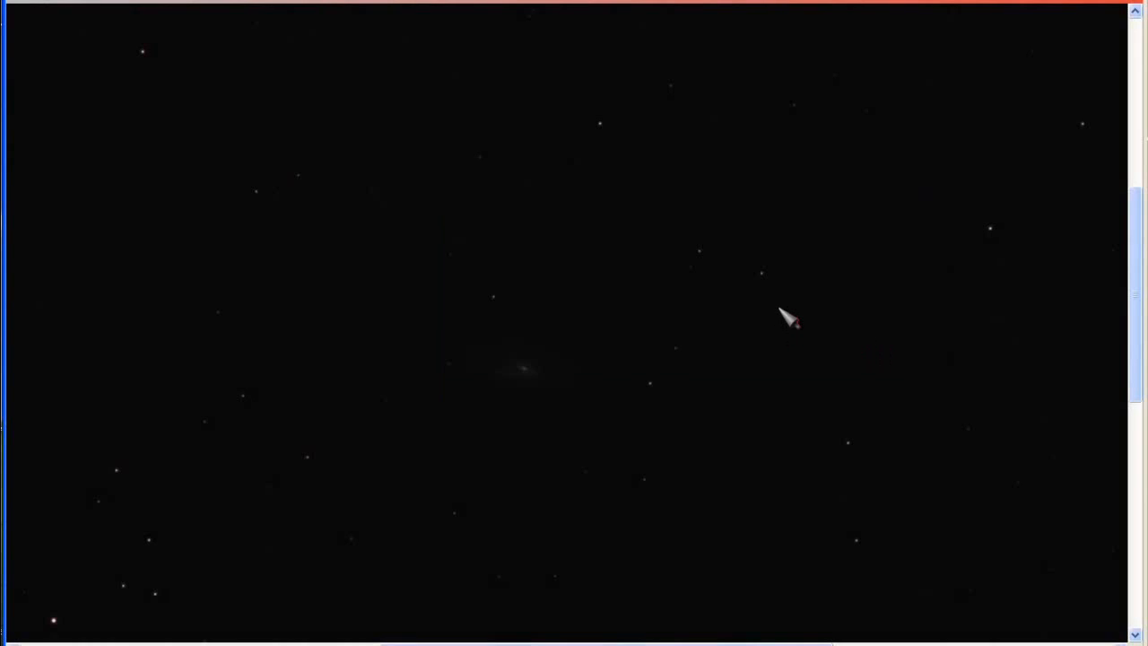
# Apply another Levels / Power Stretch with the Power at about 0.82, and cancel the extra stretch opened after it
pyautogui.hotkey('ctrl', 'l')
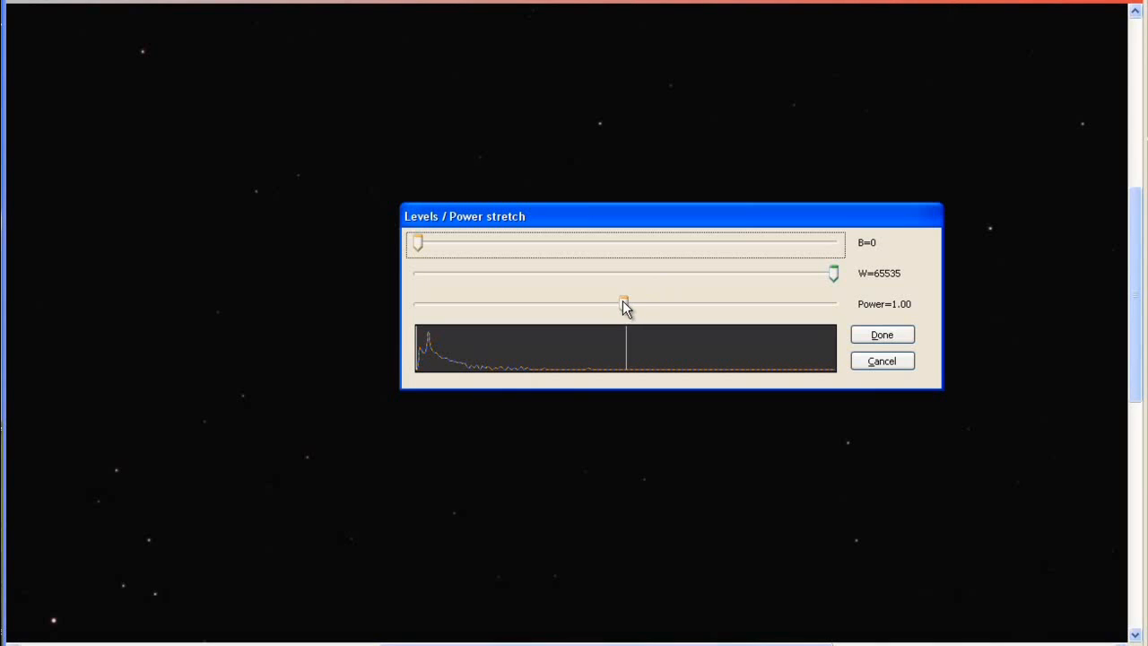
pyautogui.moveTo(622, 302); pyautogui.dragTo(588, 305)
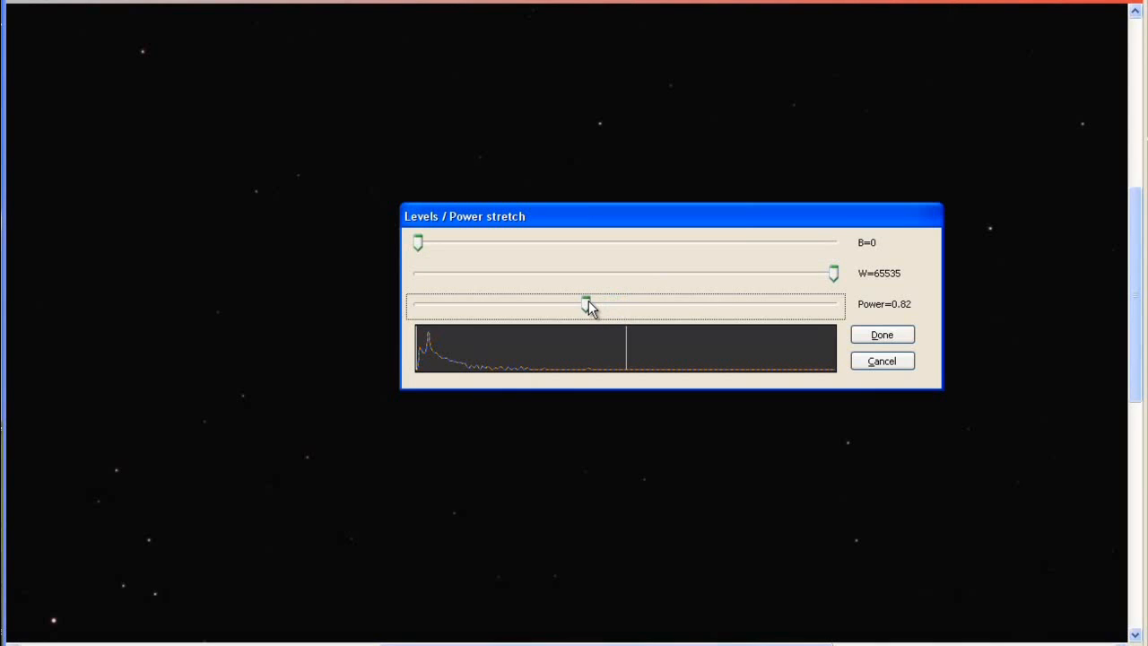
pyautogui.click(876, 336)
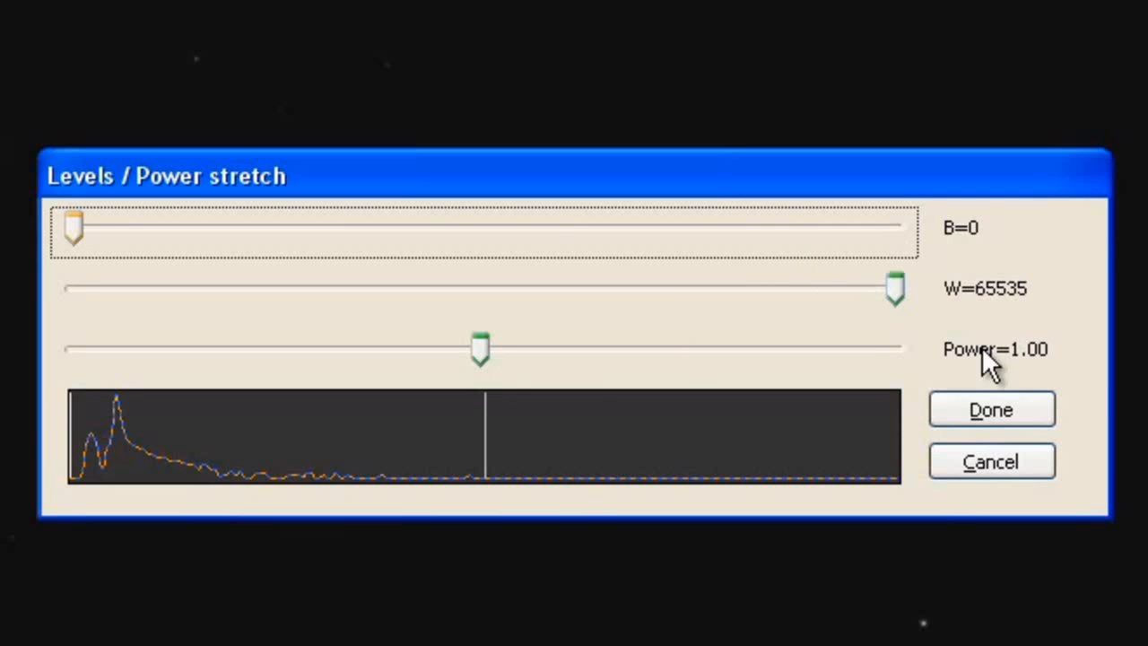
pyautogui.click(988, 458)
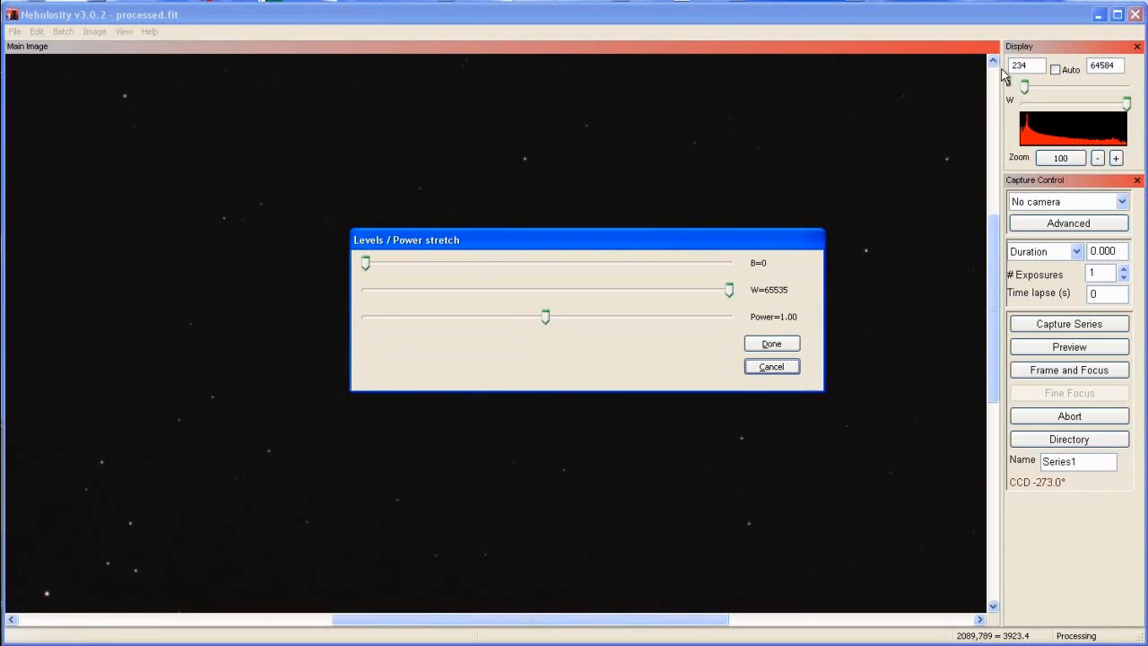
# Zoom out to 25 to show the whole frame and lower the display white level until the image borders stand out
pyautogui.click(1055, 75)
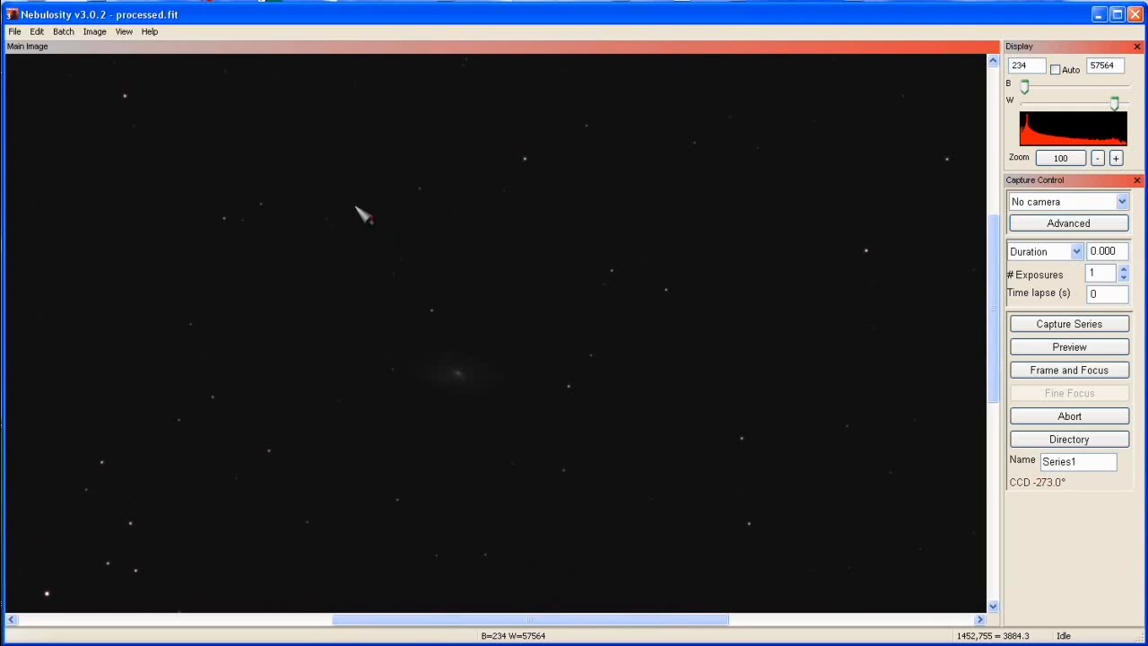
pyautogui.scroll(-1, 362, 213)
pyautogui.scroll(-1, 362, 213)
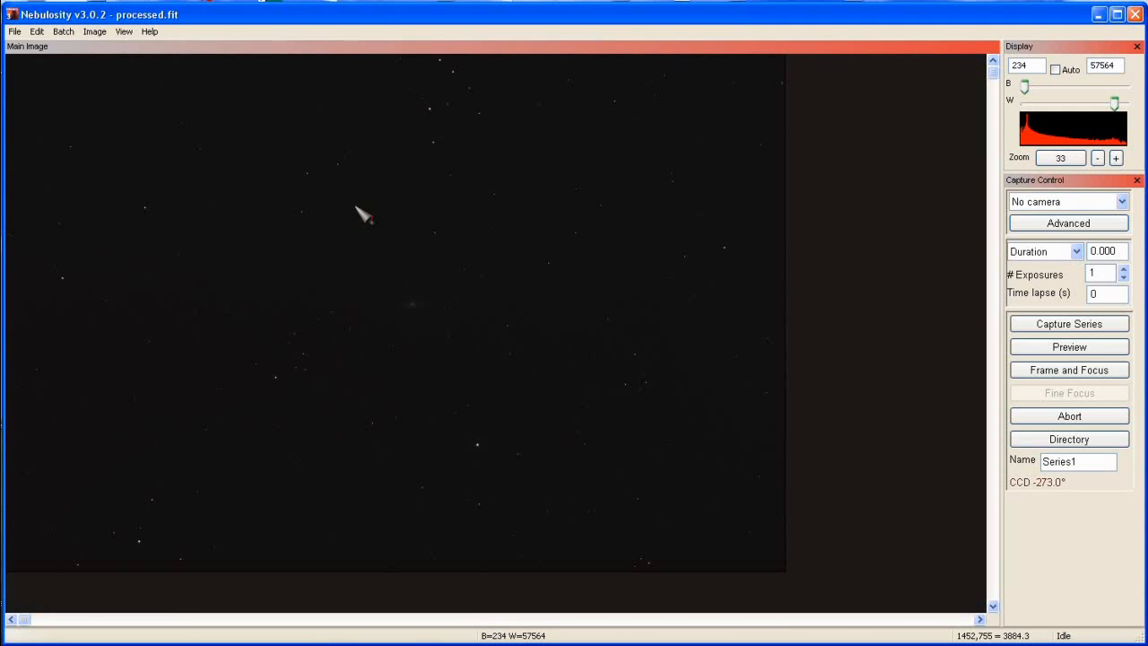
pyautogui.scroll(-1, 362, 213)
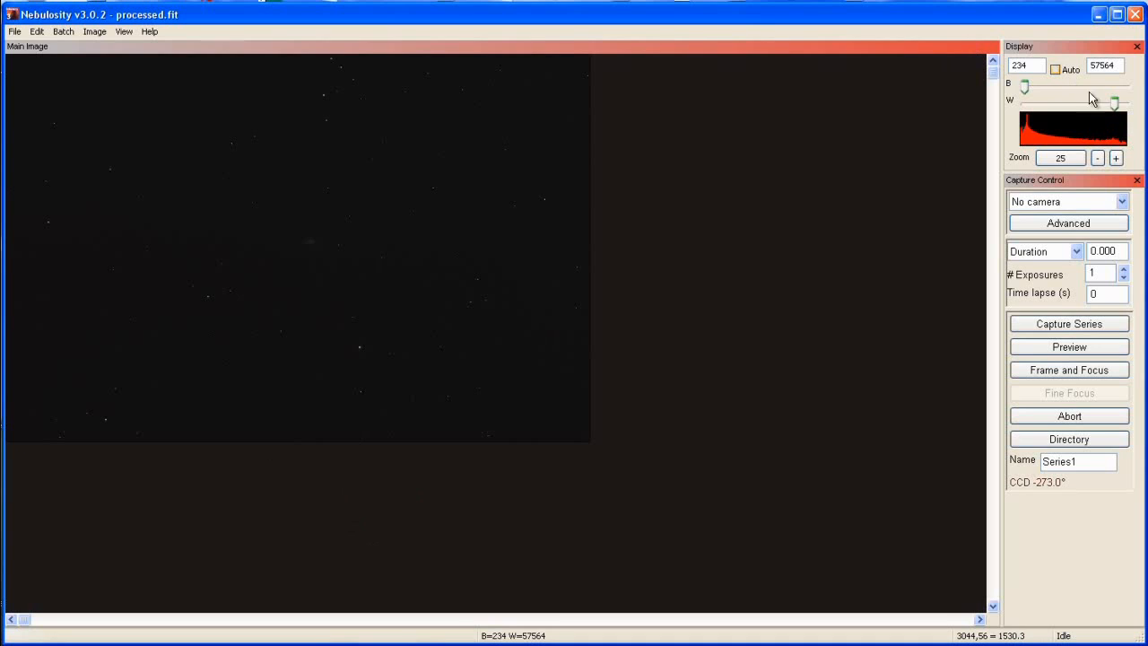
pyautogui.moveTo(1109, 104); pyautogui.dragTo(1044, 106)
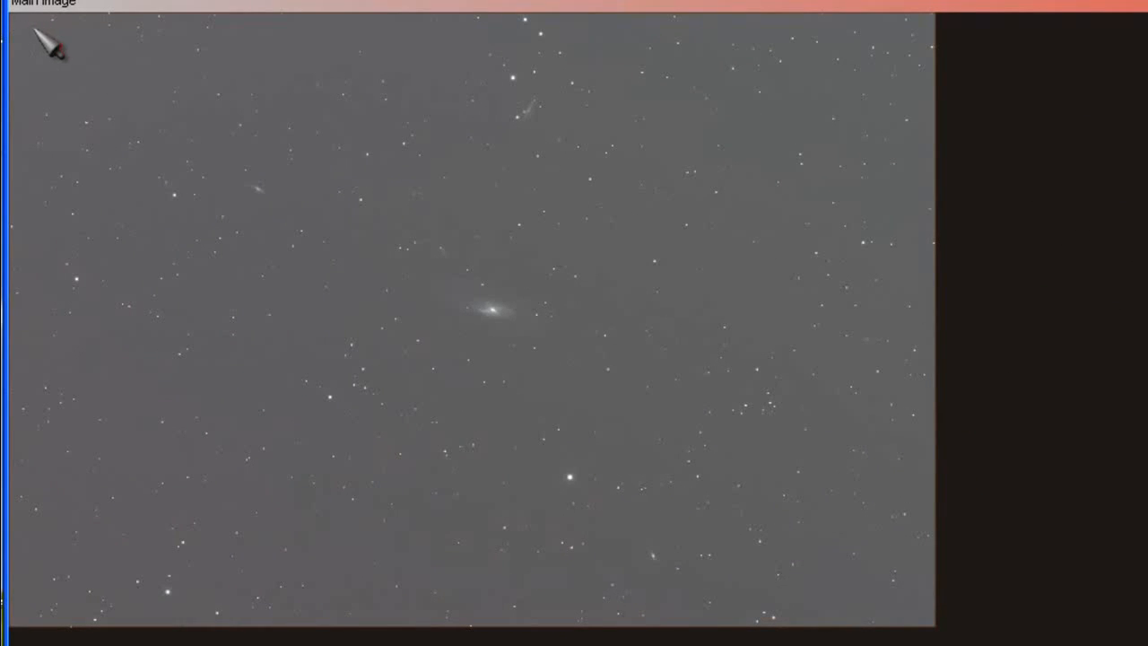
# Crop the image to a selection just inside its edges, cutting off the thin stacking borders on all four sides
pyautogui.moveTo(16, 18); pyautogui.dragTo(933, 616)
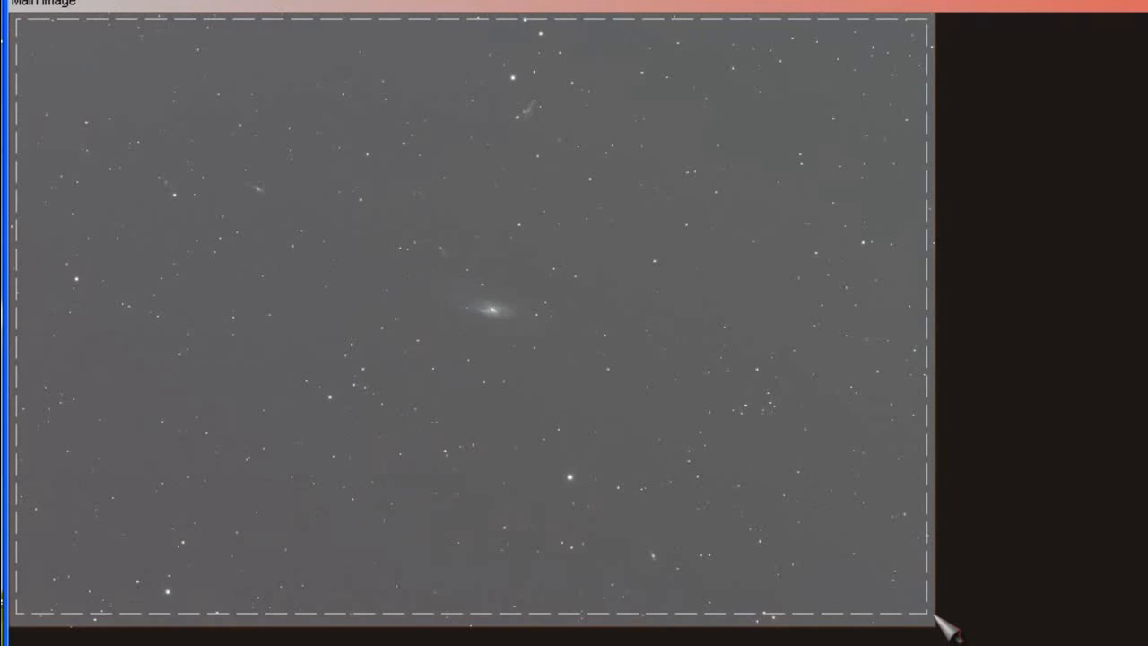
pyautogui.click(210, 33)
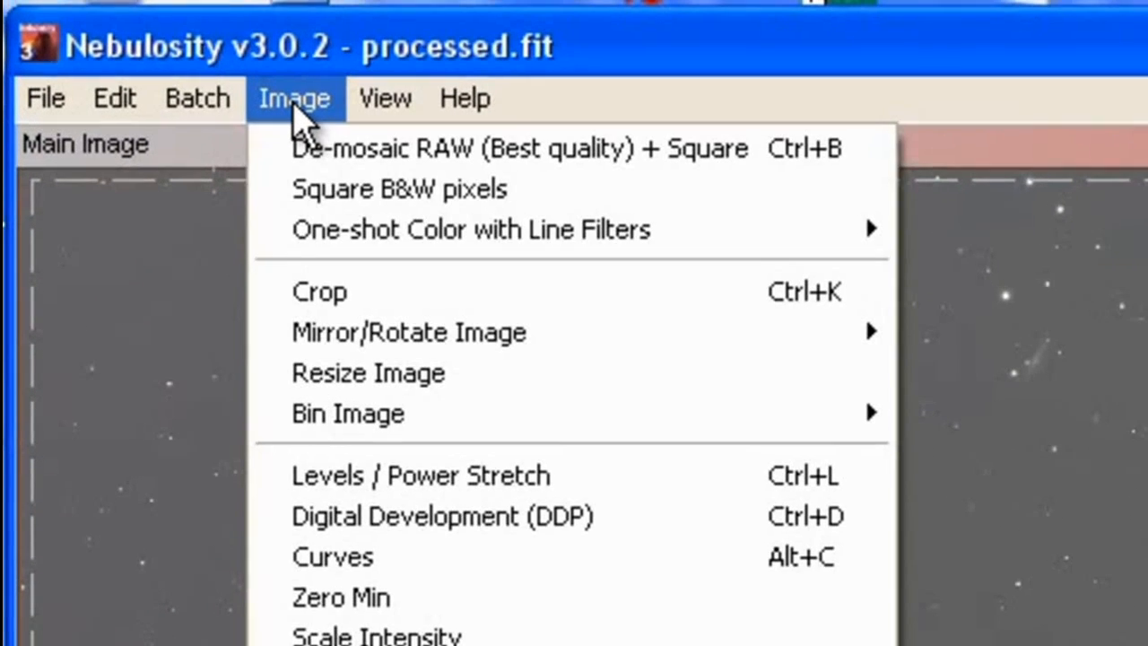
pyautogui.click(348, 291)
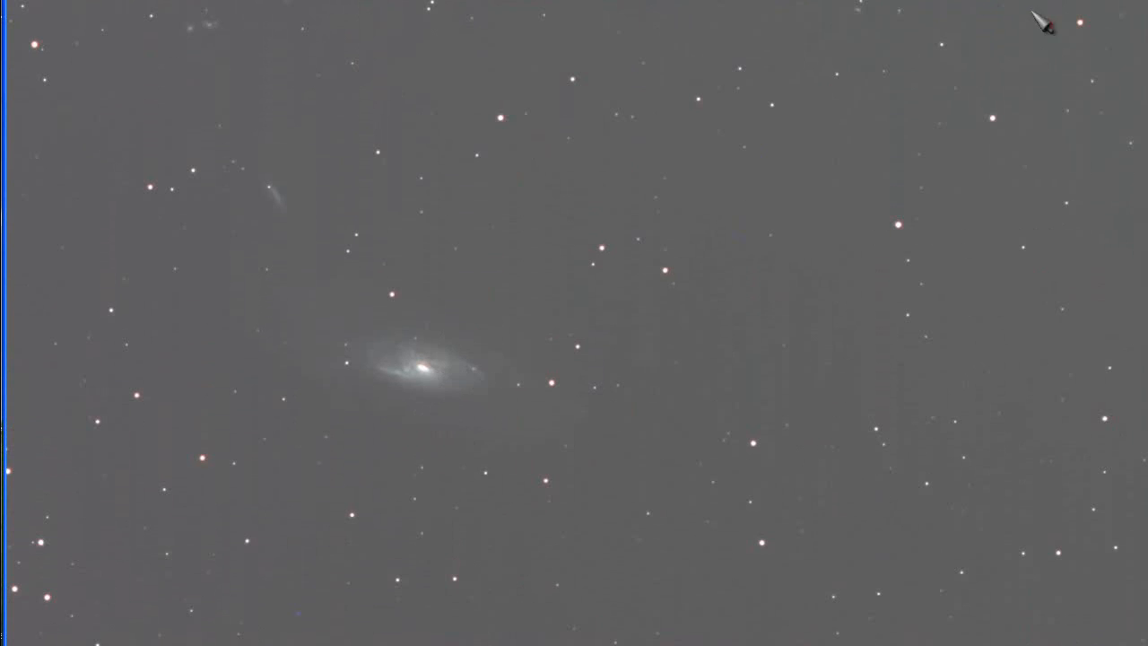
pyautogui.hotkey('ctrl', 'z')
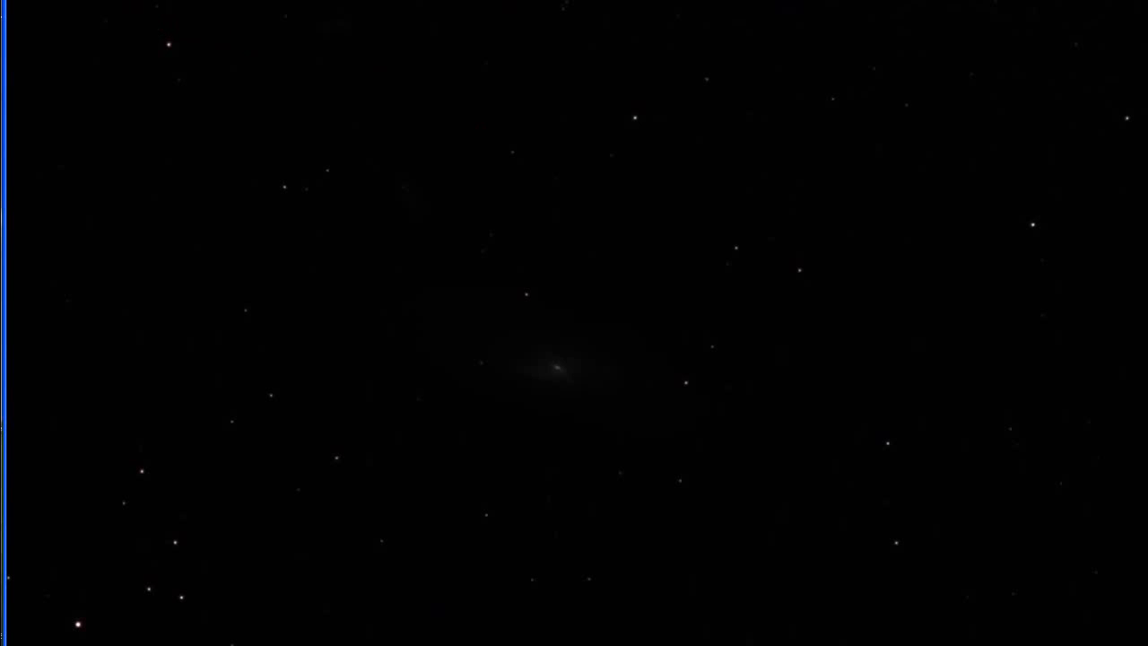
# Apply Levels / Power Stretch to the cropped image with the black point B raised to 2494 and the Power left at 1.00
pyautogui.click(113, 0)
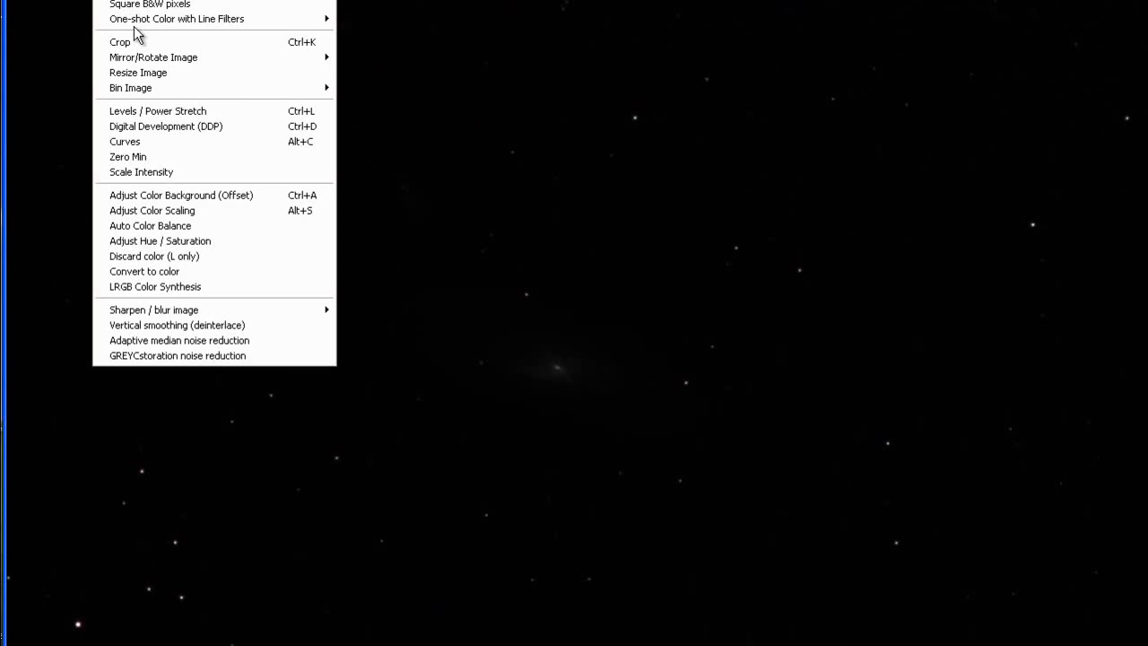
pyautogui.click(162, 112)
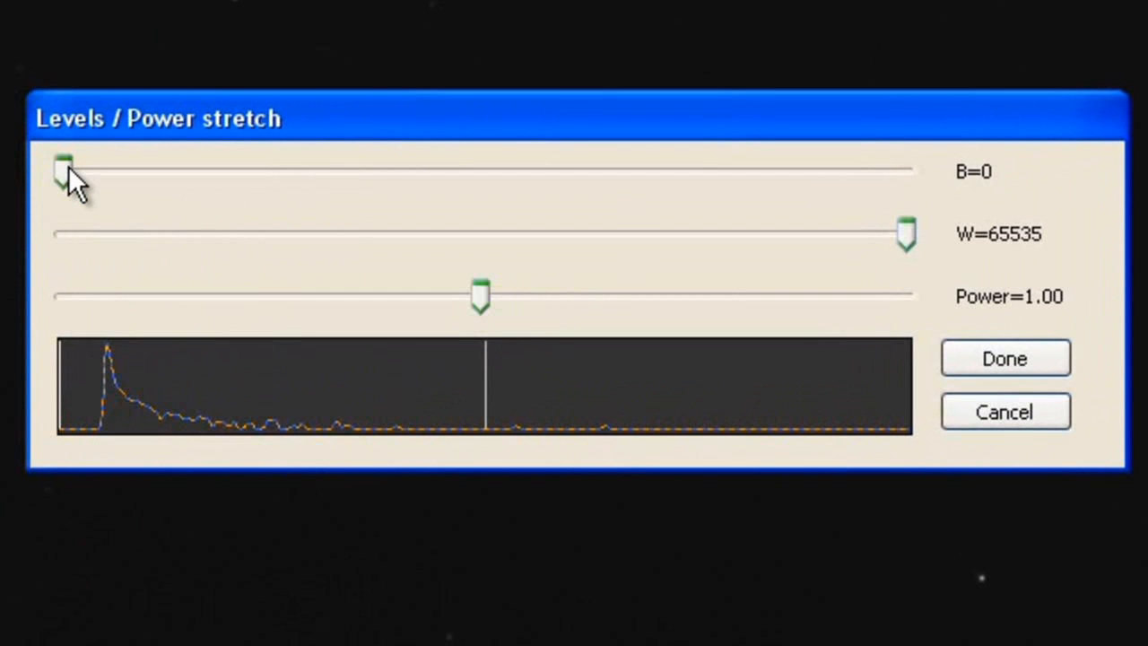
pyautogui.moveTo(68, 167); pyautogui.dragTo(87, 168)
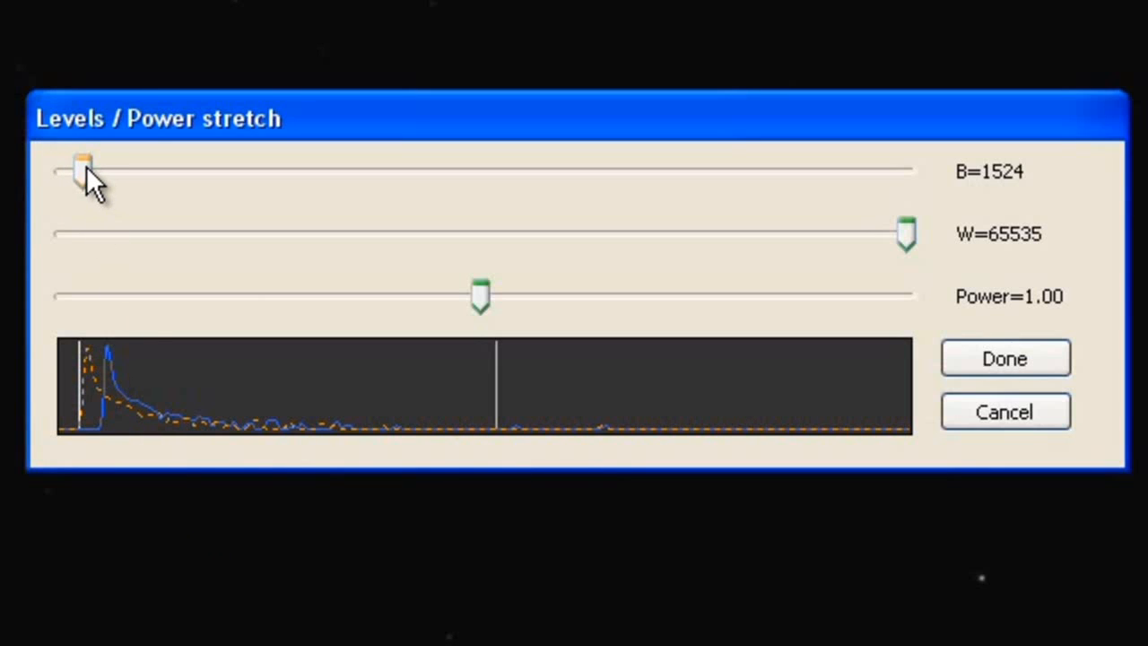
pyautogui.moveTo(86, 166); pyautogui.dragTo(99, 168)
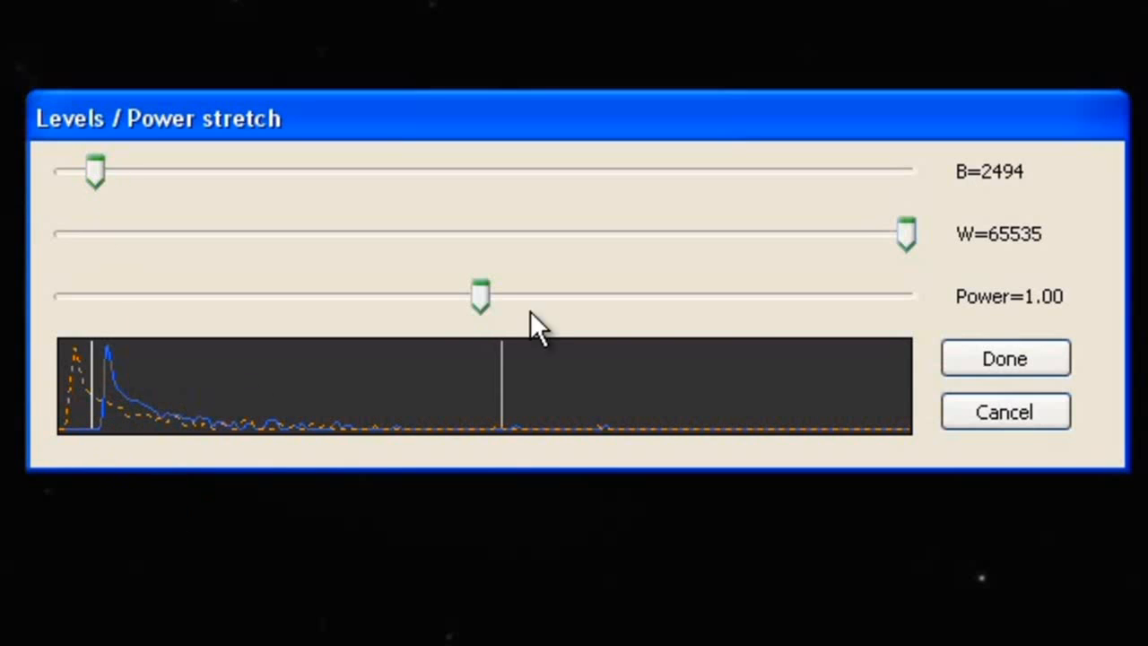
pyautogui.click(995, 361)
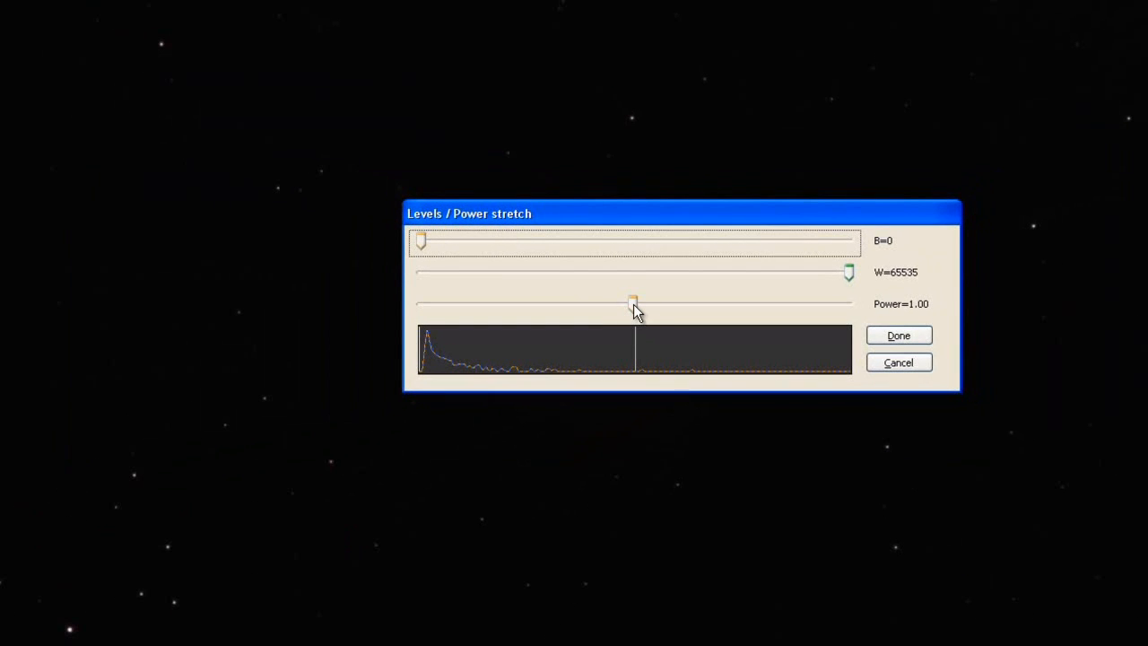
# Apply a Levels / Power Stretch with the Power at 0.56, followed by another with the black point B raised to 5819
pyautogui.click(632, 304)
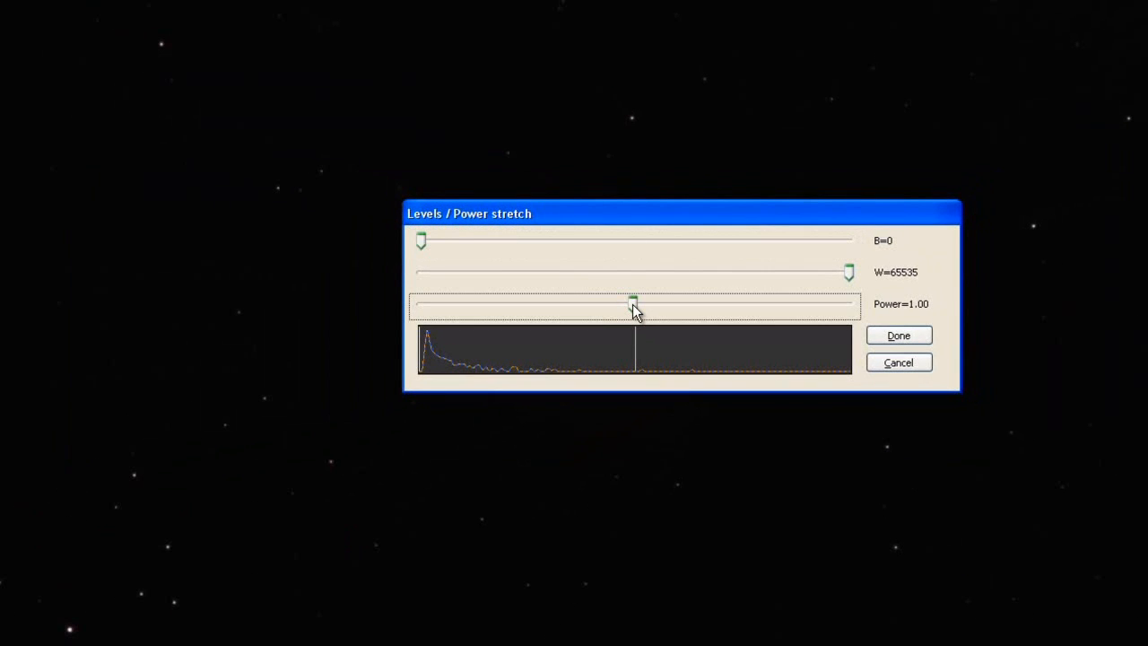
pyautogui.moveTo(594, 303); pyautogui.dragTo(537, 308)
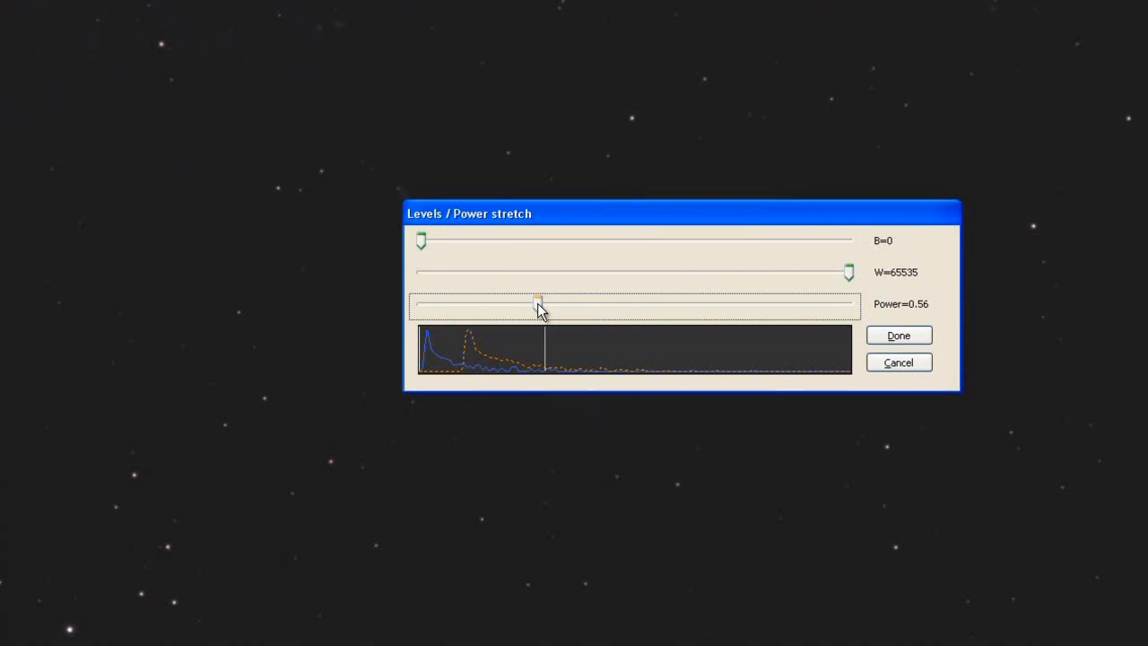
pyautogui.click(919, 336)
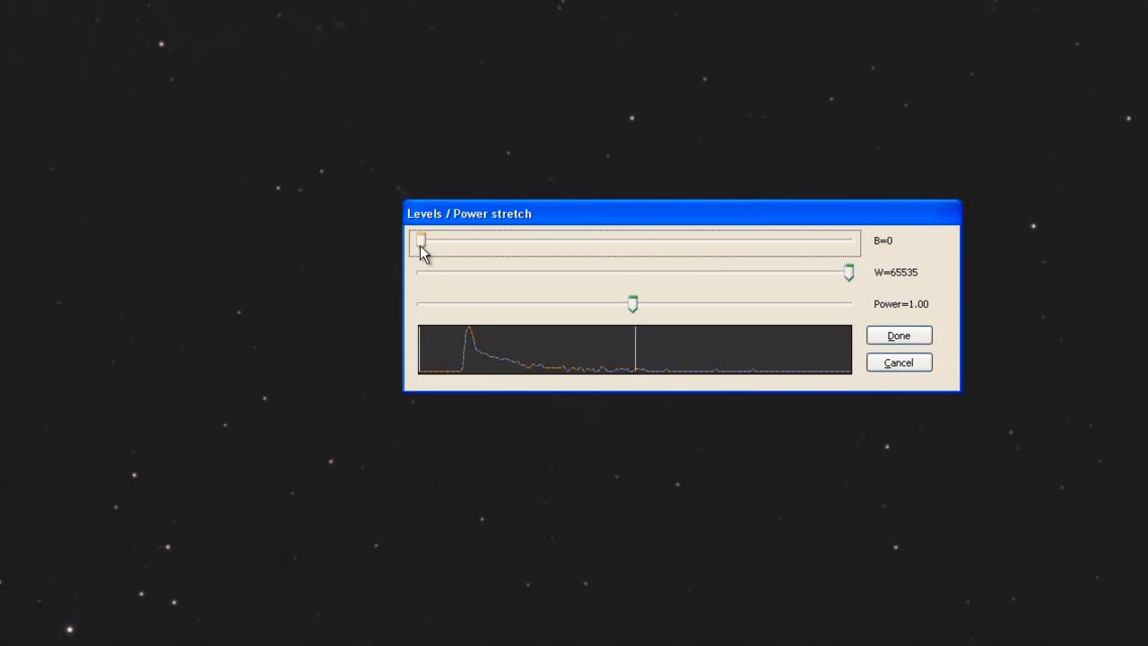
pyautogui.moveTo(422, 243); pyautogui.dragTo(461, 240)
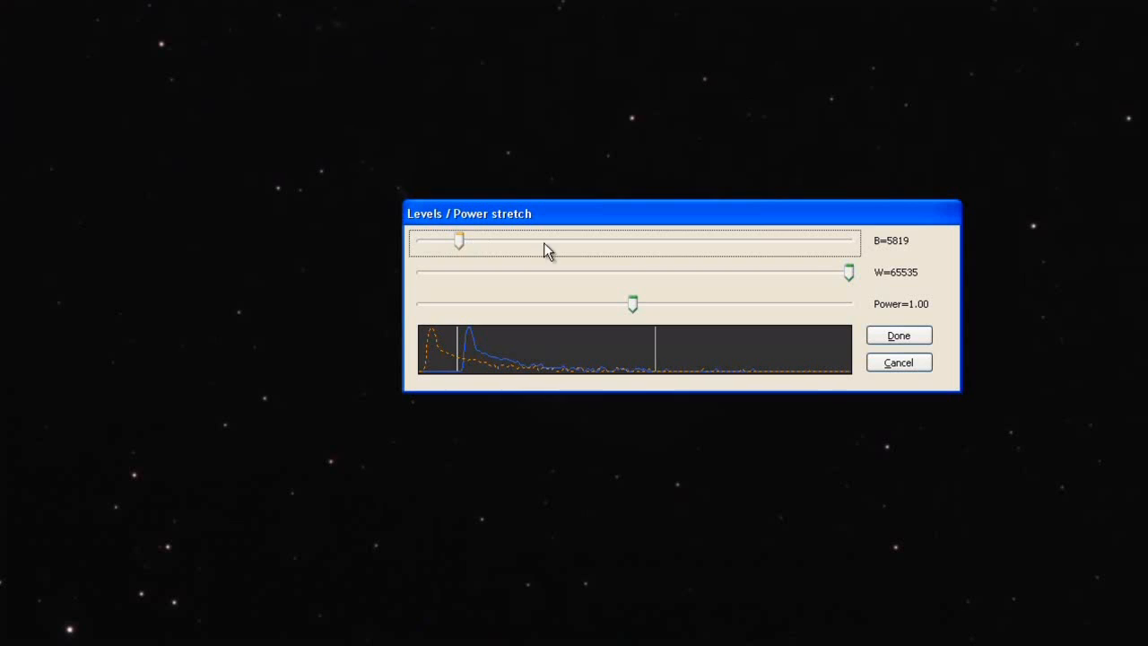
pyautogui.click(913, 336)
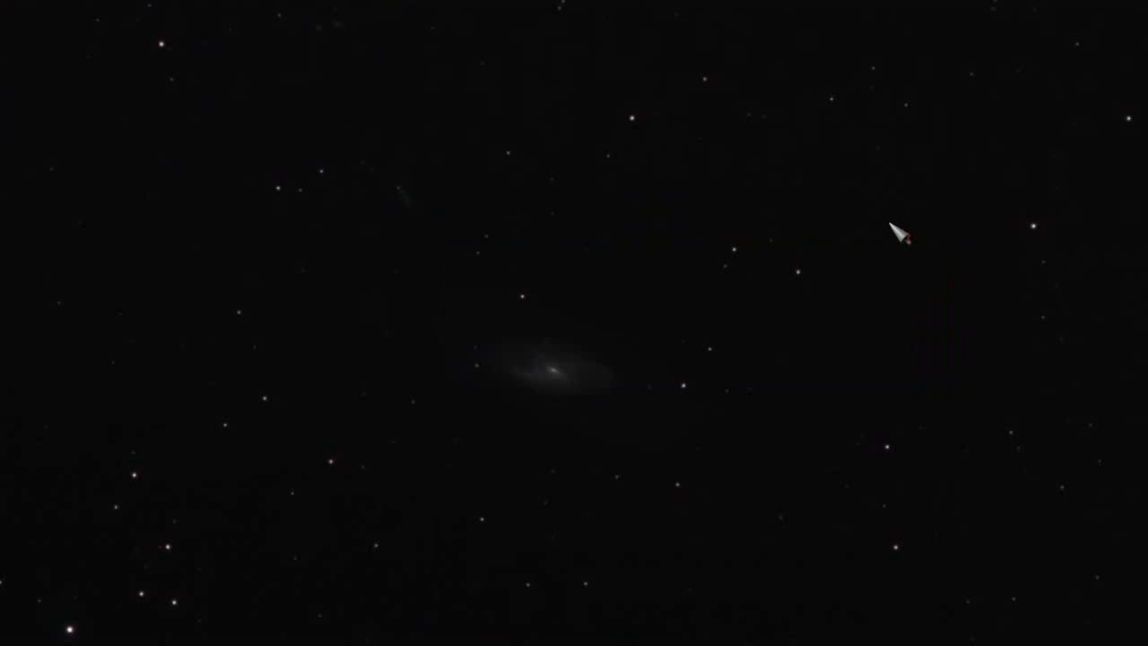
# Stretch the image again with Levels / Power Stretch at Power 0.54, and darken the background in another pass with B at about 6928
pyautogui.hotkey('ctrl', 'l')
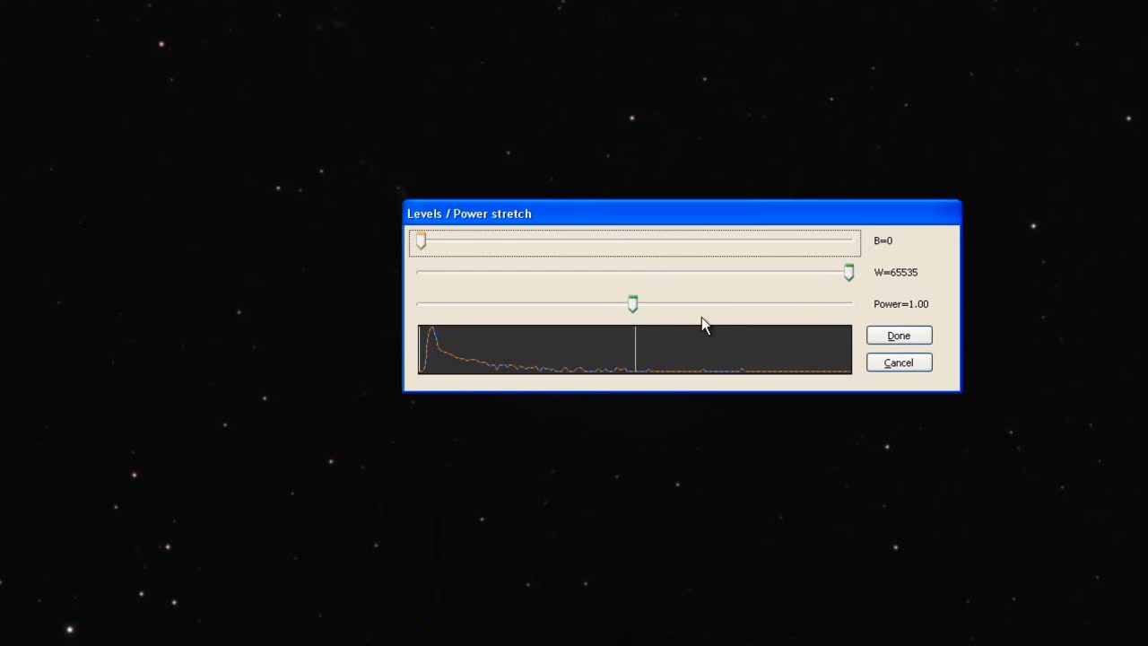
pyautogui.moveTo(632, 308); pyautogui.dragTo(534, 310)
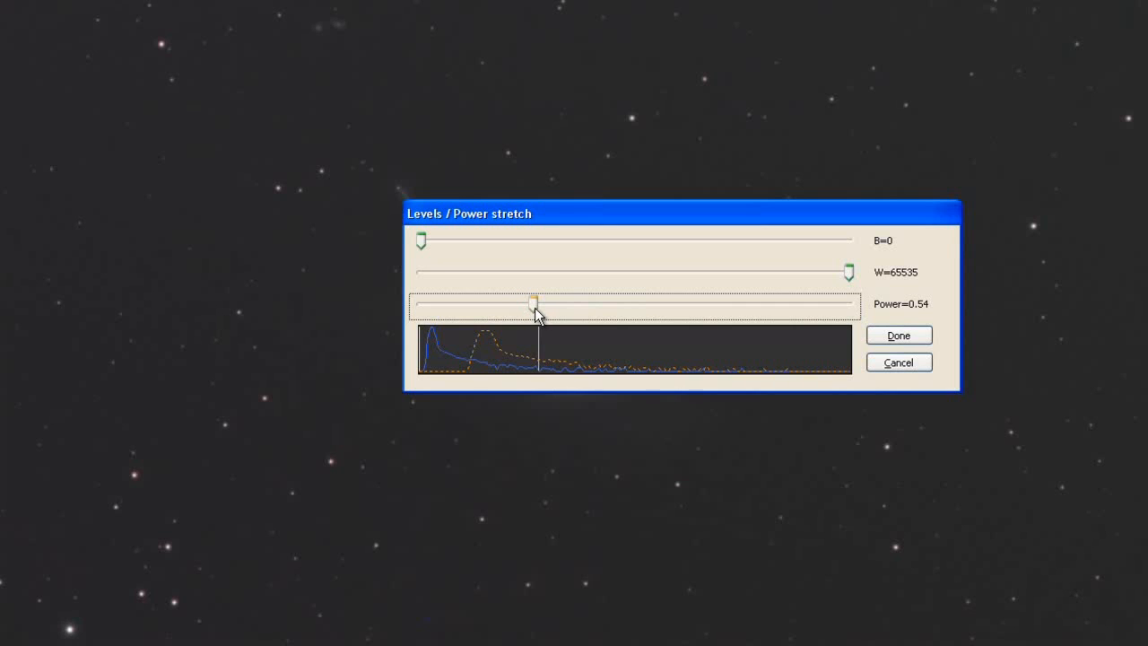
pyautogui.click(896, 337)
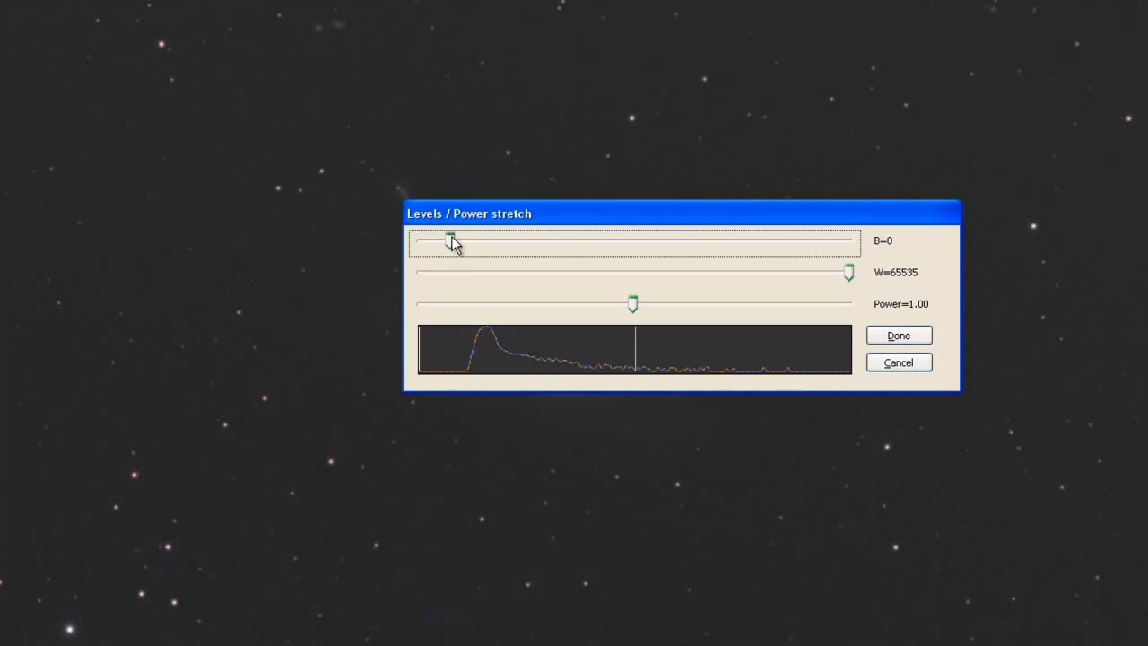
pyautogui.moveTo(451, 236); pyautogui.dragTo(466, 237)
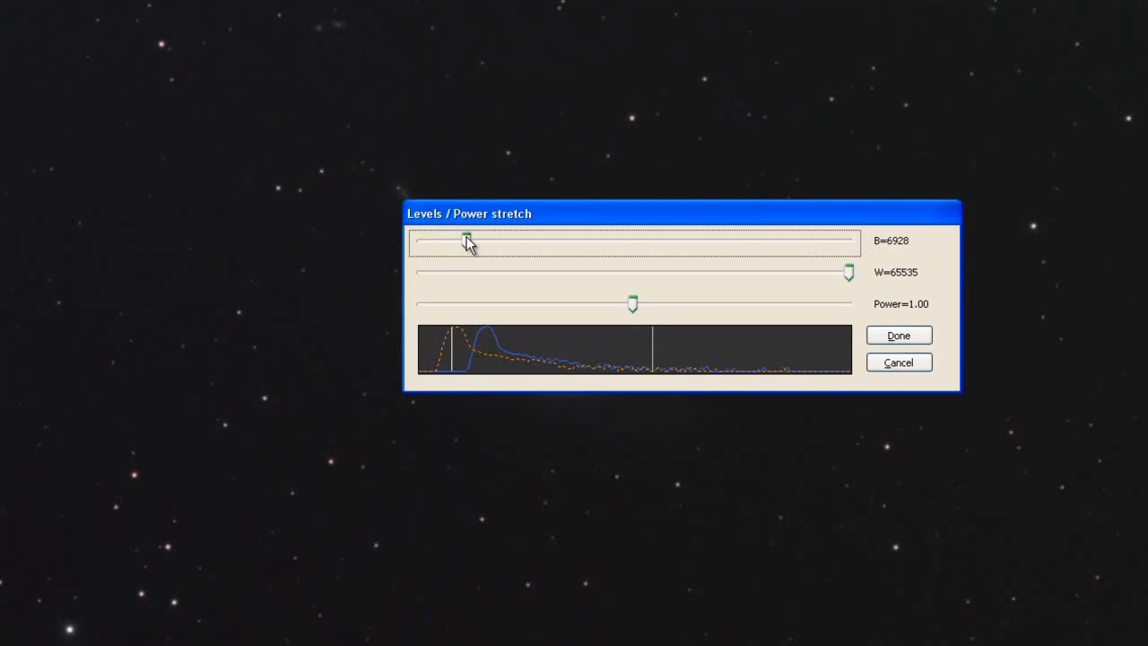
pyautogui.click(893, 336)
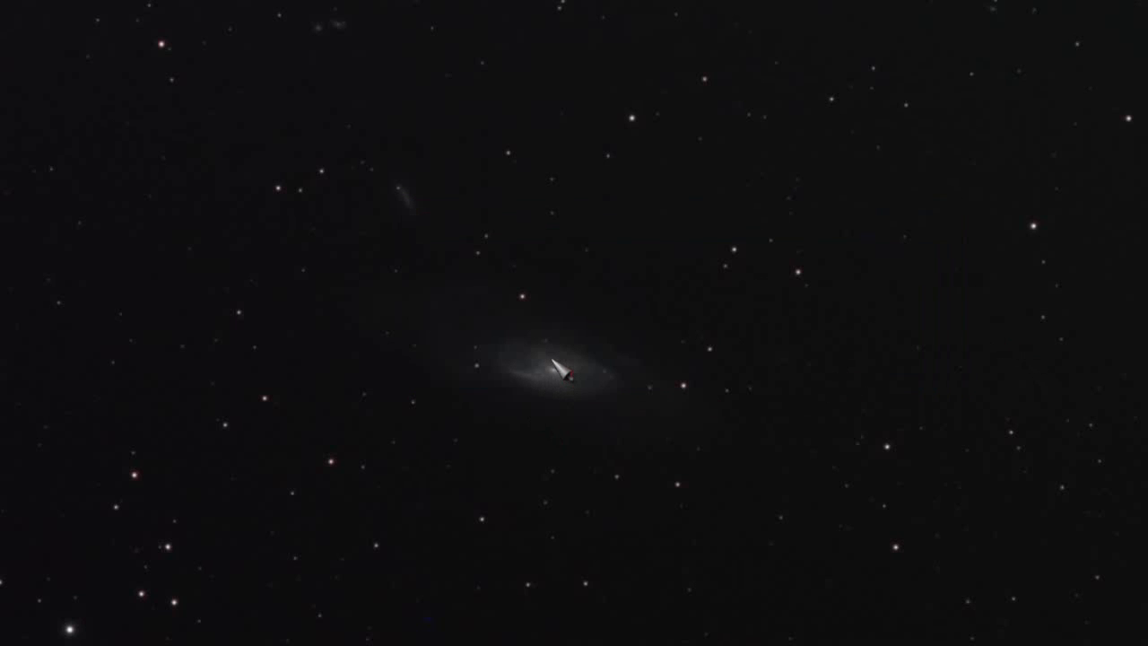